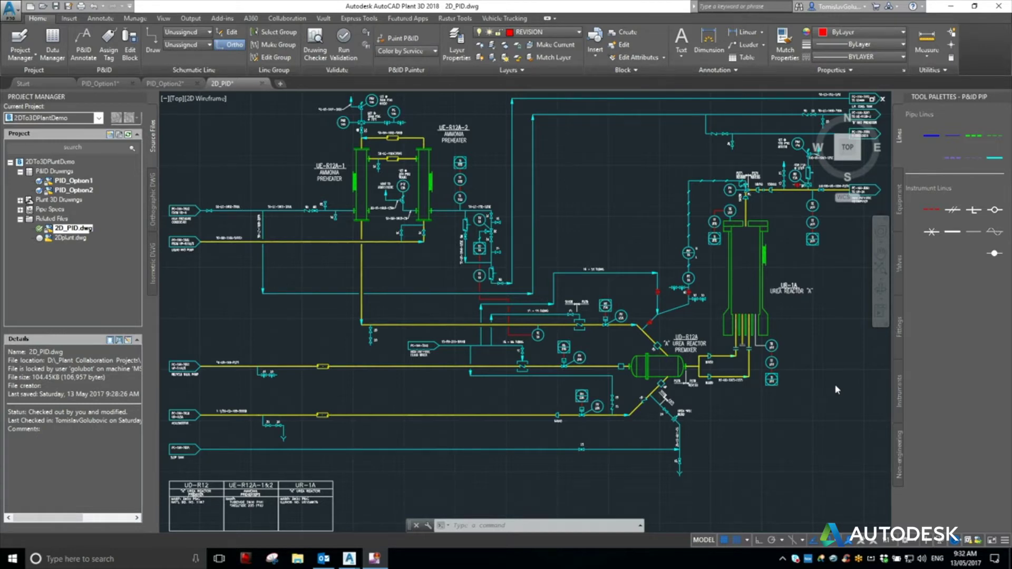
Inspect the Properties of the bottom pipe line, then clear the selection.
{"action": "left_click", "coordinate": [517, 449]}
{"action": "right_click", "coordinate": [518, 450]}
{"action": "left_click", "coordinate": [549, 441]}
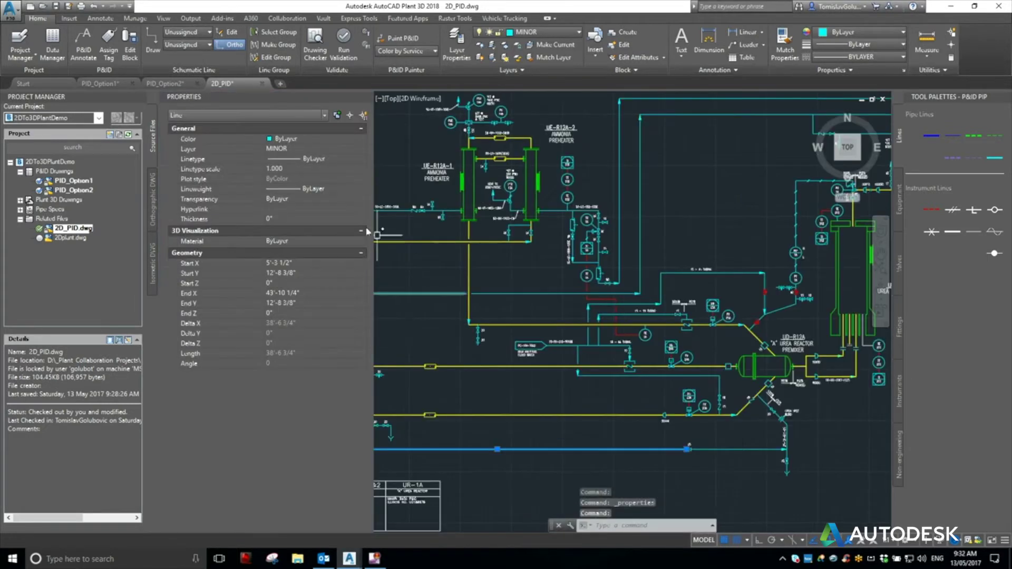
{"action": "key", "text": "ctrl+1"}
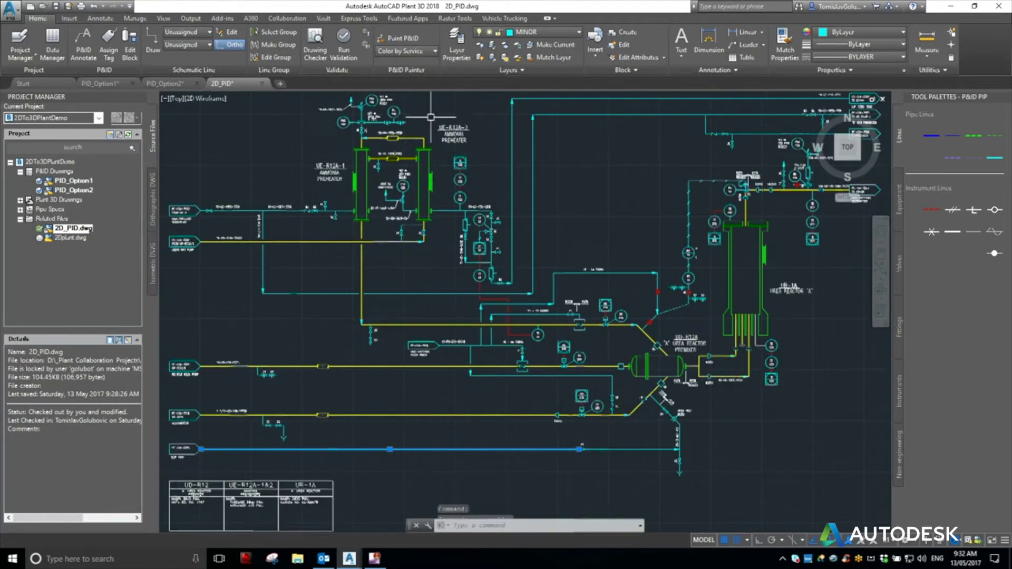
{"action": "key", "text": "Escape"}
{"action": "key", "text": "Escape"}
Inspect the valve block's Properties, then close the Properties panel.
{"action": "scroll", "coordinate": [519, 356], "scroll_direction": "up", "scroll_amount": 4}
{"action": "scroll", "coordinate": [519, 355], "scroll_direction": "up", "scroll_amount": 2}
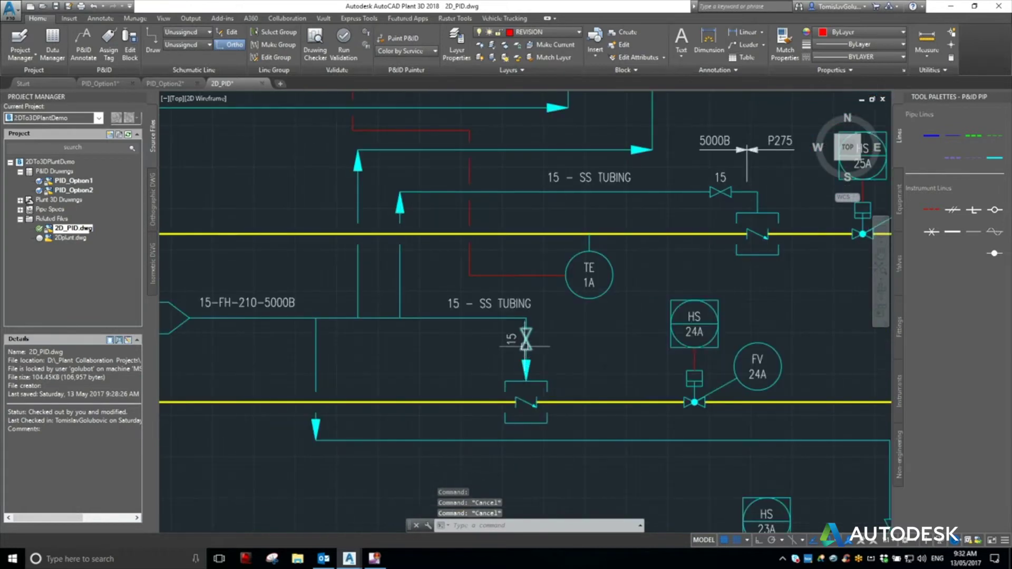
{"action": "left_click", "coordinate": [524, 345]}
{"action": "right_click", "coordinate": [524, 353]}
{"action": "left_click", "coordinate": [562, 323]}
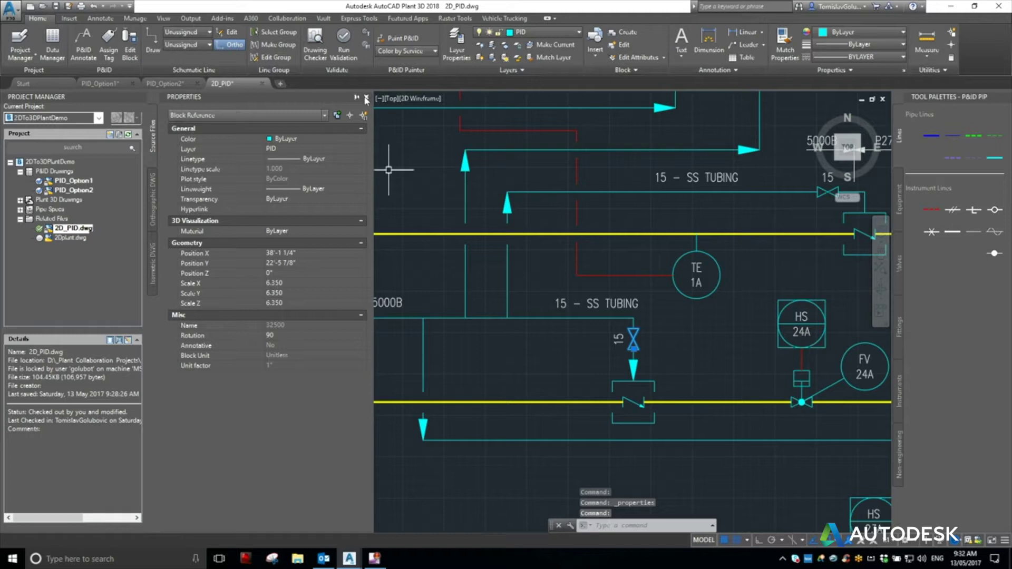
{"action": "left_click", "coordinate": [366, 97]}
Zoom to extents, then close the 2D_PID drawing and answer the save prompt.
{"action": "type", "text": "z"}
{"action": "key", "text": "Return"}
{"action": "type", "text": "e"}
{"action": "key", "text": "Return"}
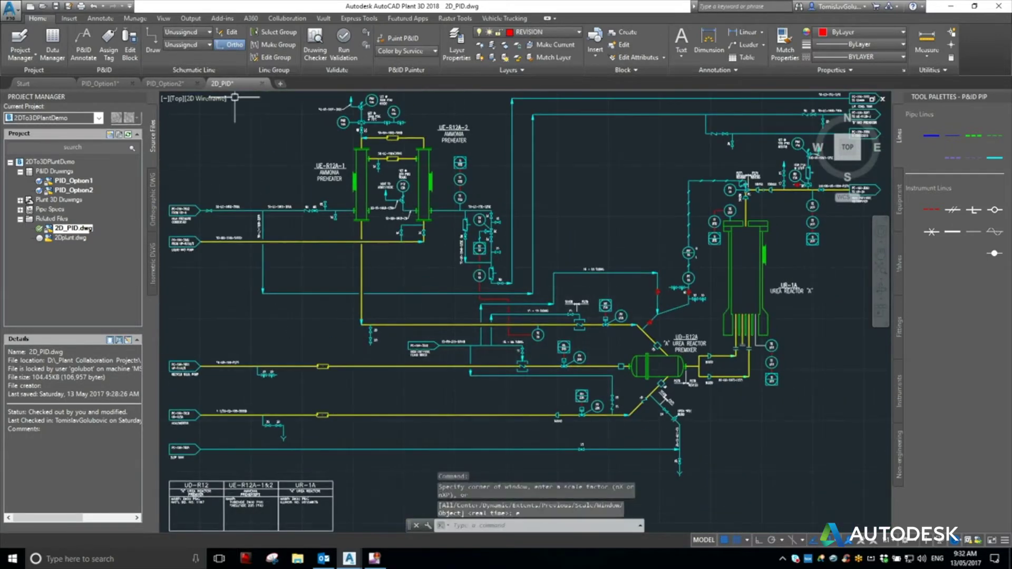
{"action": "left_click", "coordinate": [262, 83]}
{"action": "key", "text": "Return"}
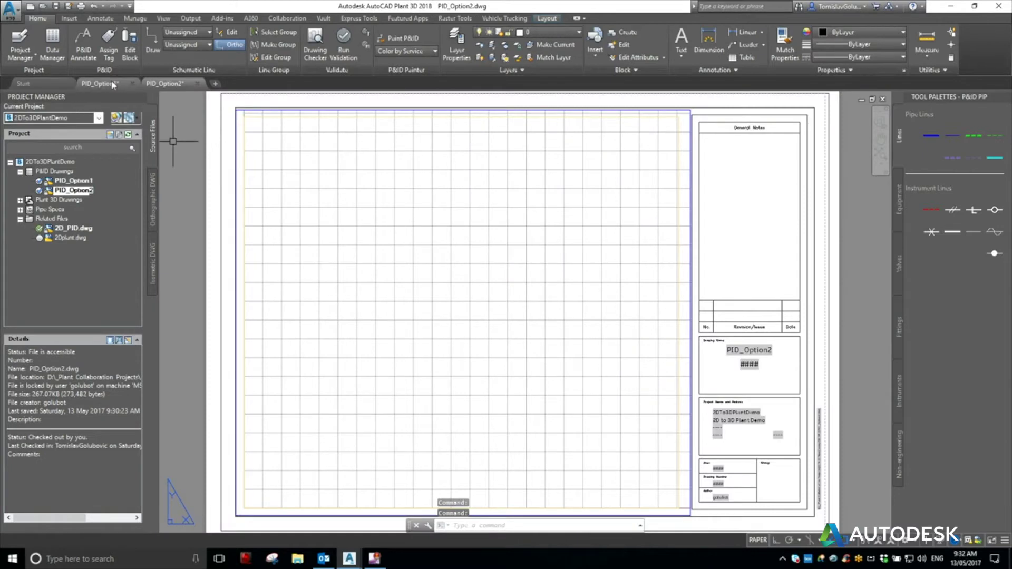
In PID_Option1's viewport, reference 2D_PID.dwg into the drawing as an Overlay xref.
{"action": "left_click", "coordinate": [111, 85]}
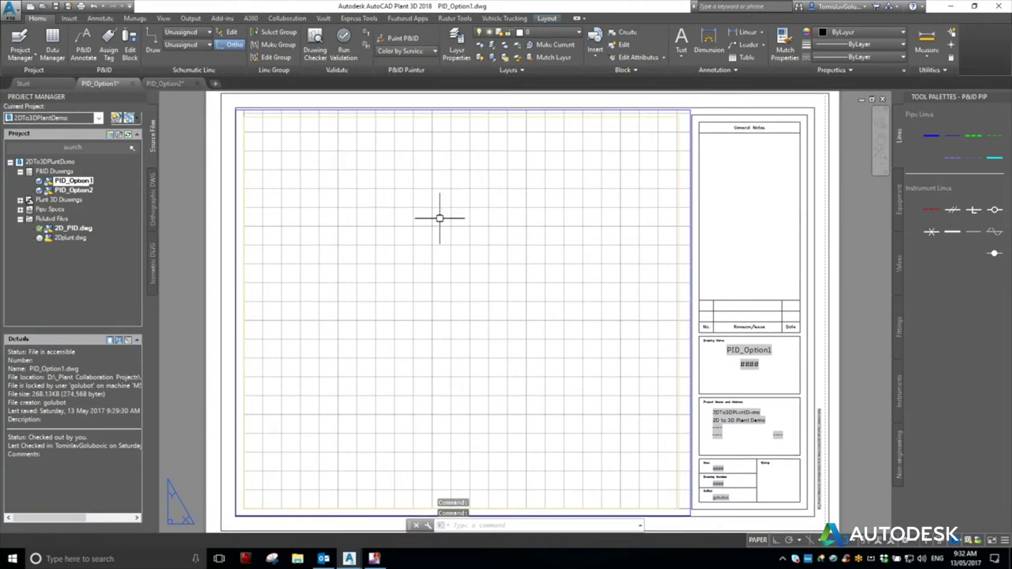
{"action": "double_click", "coordinate": [433, 268]}
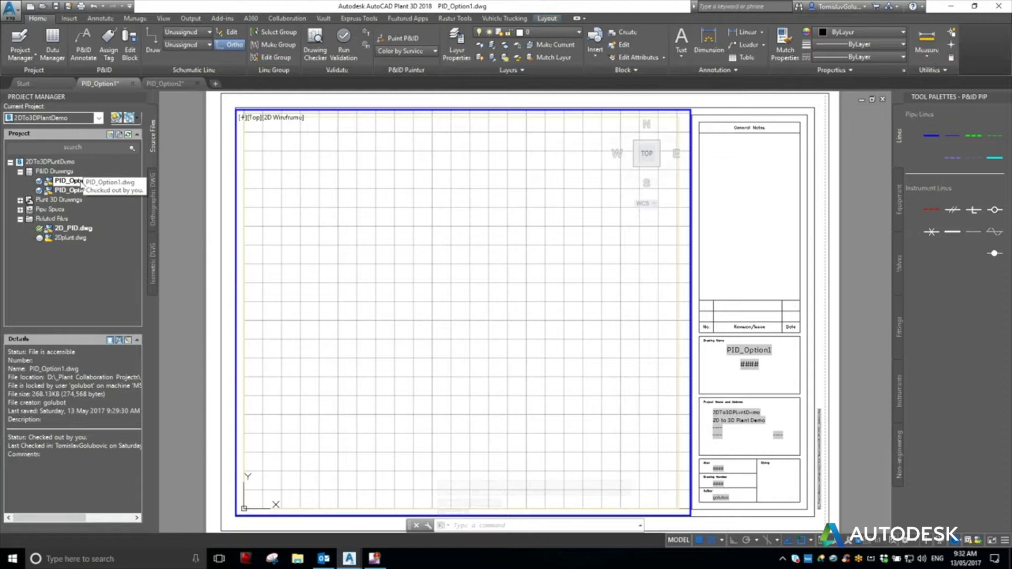
{"action": "right_click", "coordinate": [77, 230]}
{"action": "left_click", "coordinate": [112, 258]}
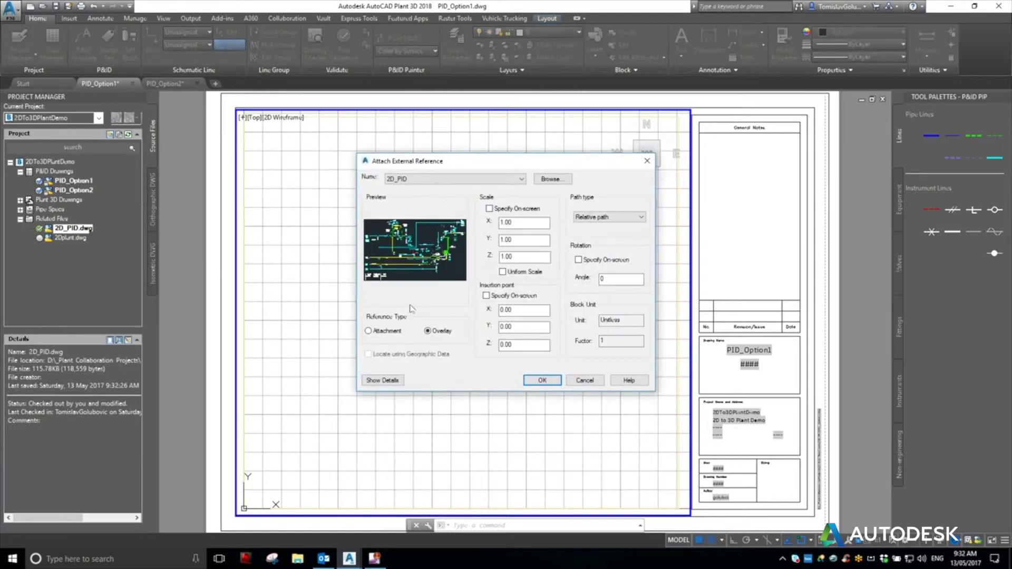
{"action": "left_click", "coordinate": [530, 383]}
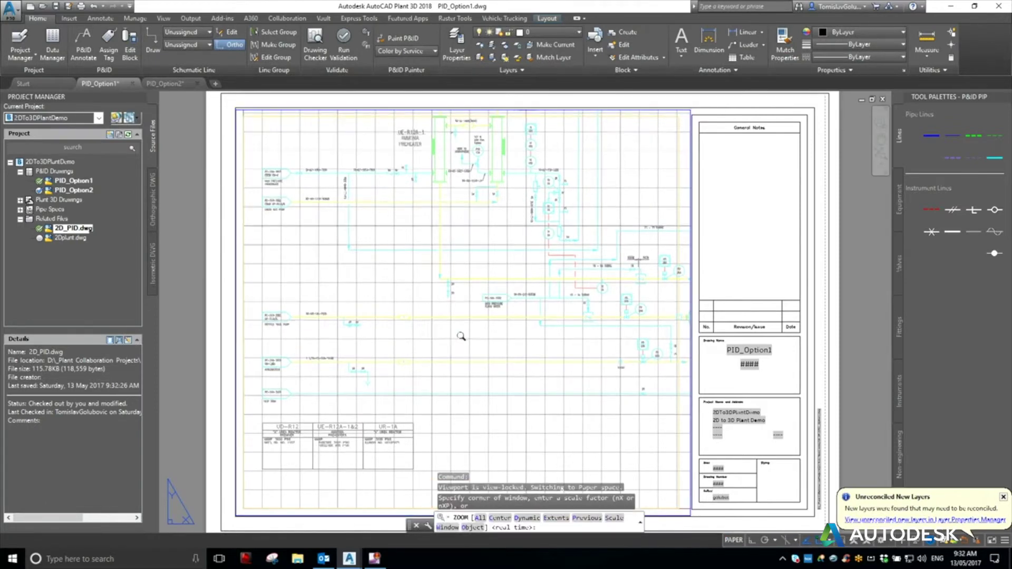
Lock the sheet viewport's display.
{"action": "double_click", "coordinate": [735, 272]}
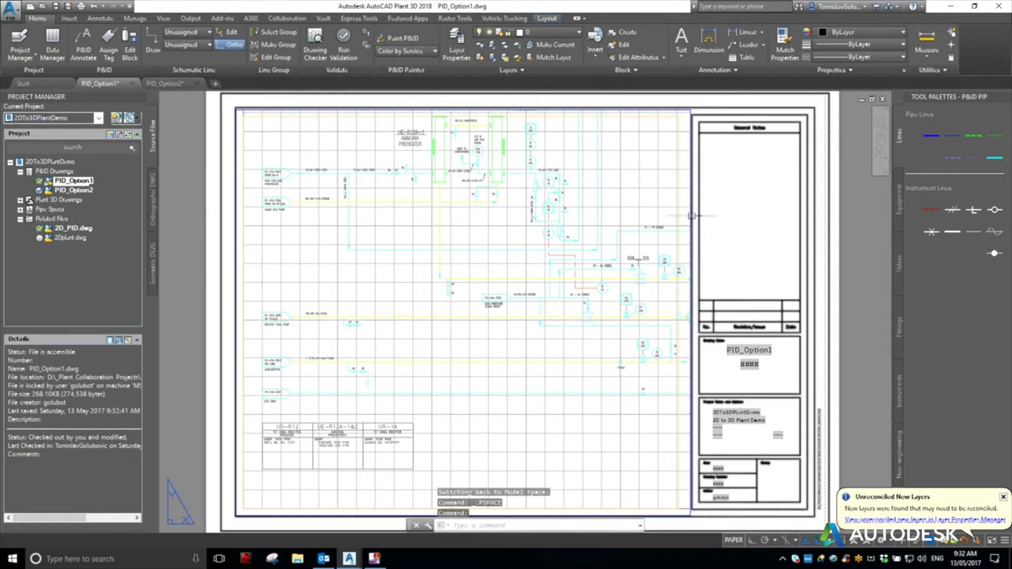
{"action": "left_click", "coordinate": [690, 221]}
{"action": "right_click", "coordinate": [689, 230]}
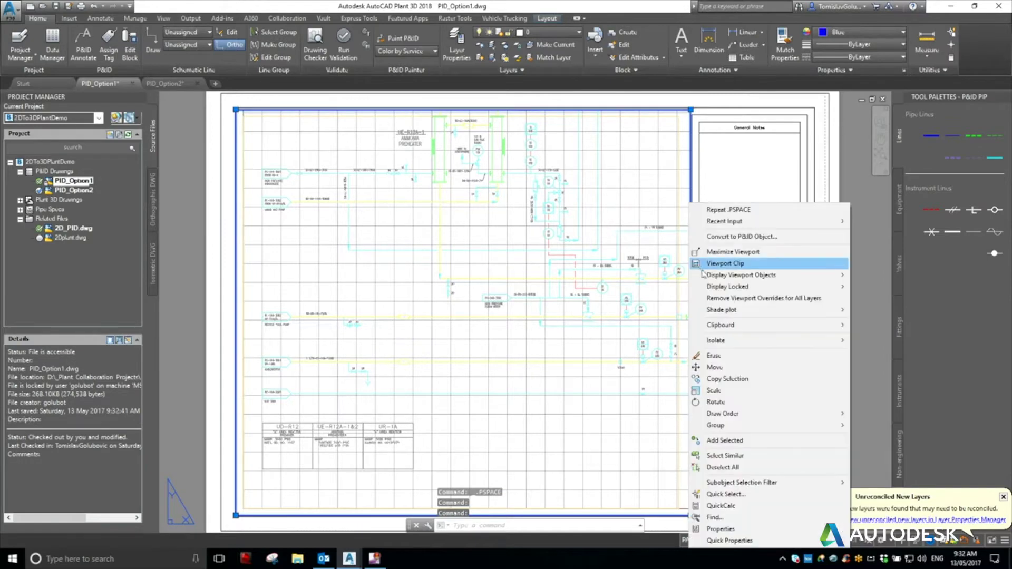
{"action": "left_click", "coordinate": [867, 299]}
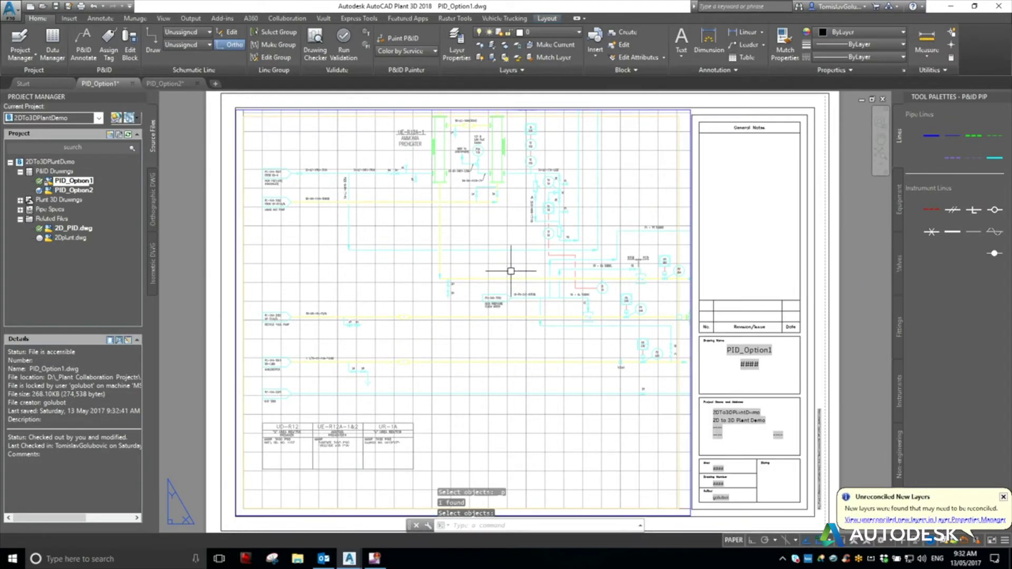
Zoom Extents inside the viewport to fit the whole 2D P&ID.
{"action": "double_click", "coordinate": [531, 276]}
{"action": "type", "text": "z"}
{"action": "key", "text": "Return"}
{"action": "scroll", "coordinate": [518, 256], "scroll_direction": "down", "scroll_amount": 1}
{"action": "type", "text": "e"}
{"action": "key", "text": "Return"}
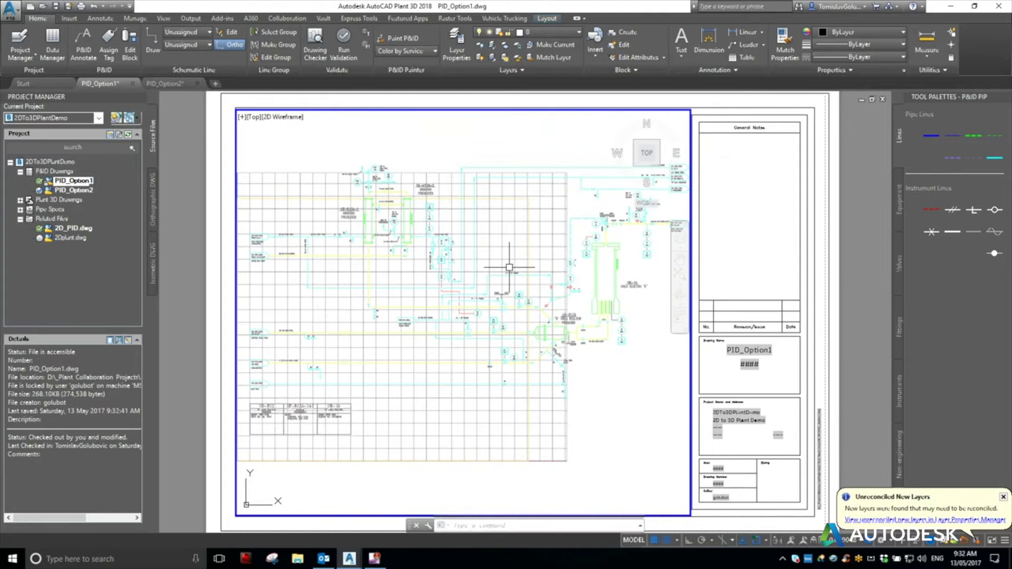
Set TILEMODE to 1 to display the drawing in model space.
{"action": "double_click", "coordinate": [775, 215]}
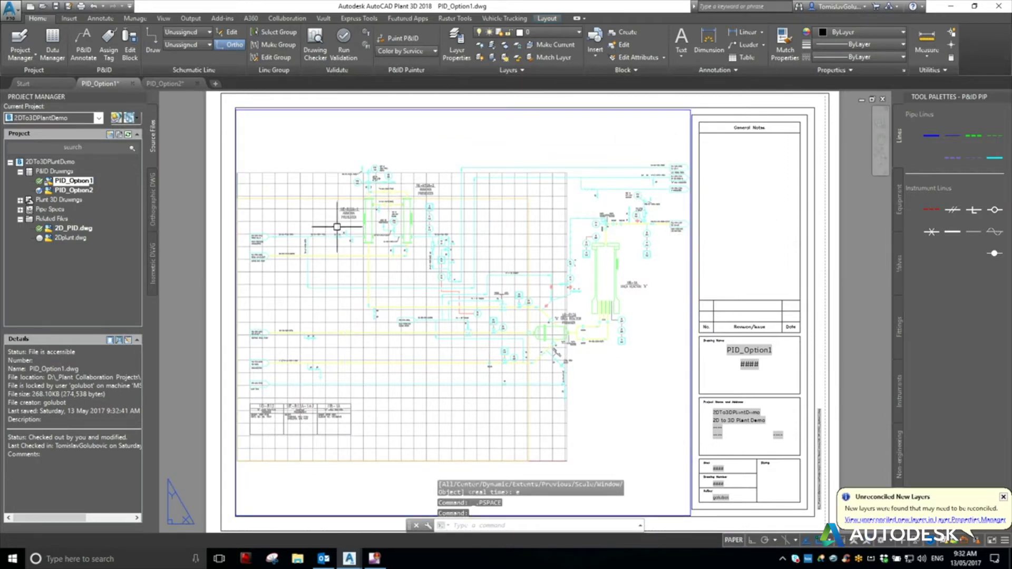
{"action": "type", "text": "tilemode"}
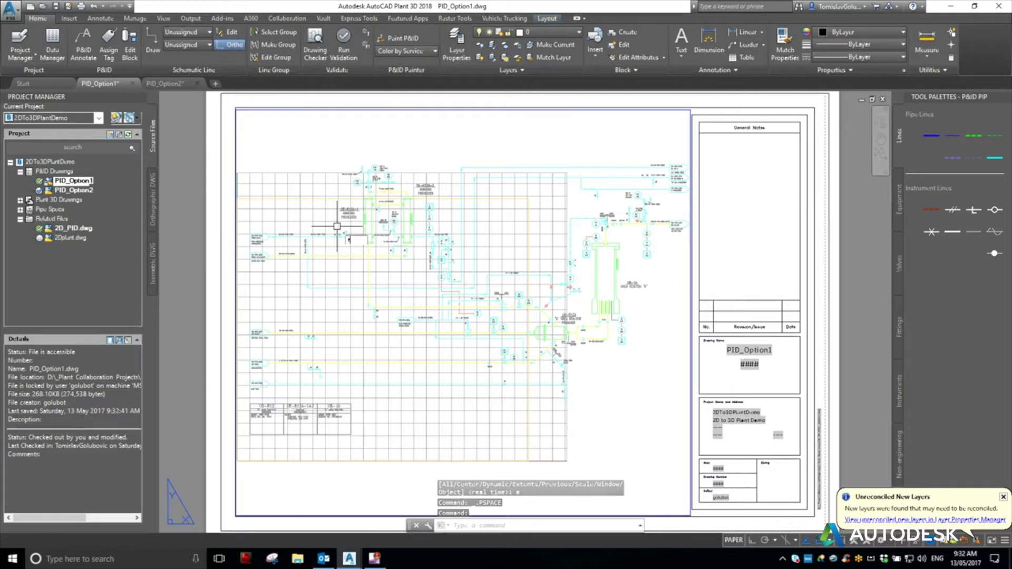
{"action": "key", "text": "Return"}
{"action": "key", "text": "Return"}
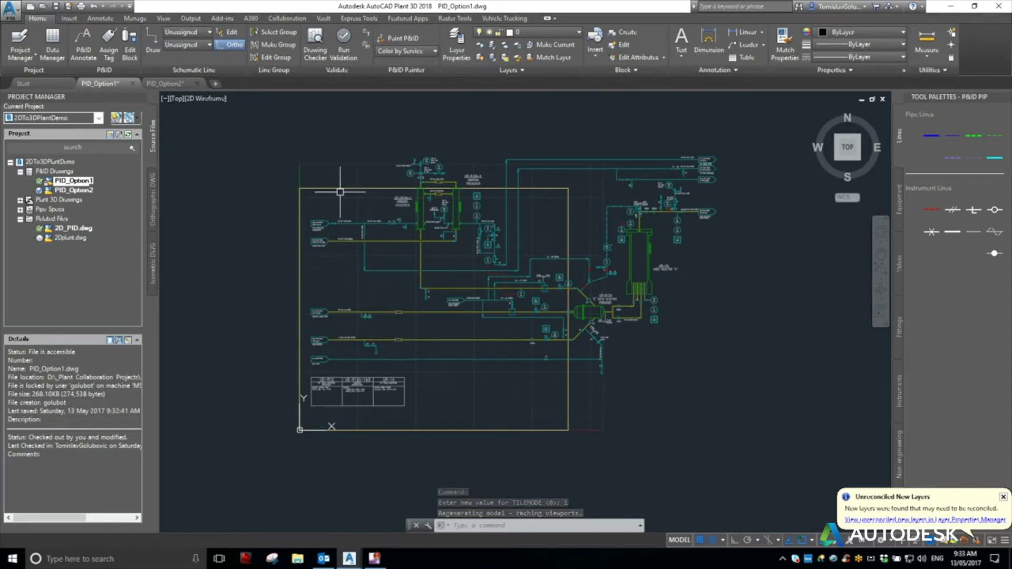
Dismiss the unreconciled layers notification.
{"action": "scroll", "coordinate": [356, 210], "scroll_direction": "up", "scroll_amount": 5}
{"action": "scroll", "coordinate": [353, 208], "scroll_direction": "up", "scroll_amount": 2}
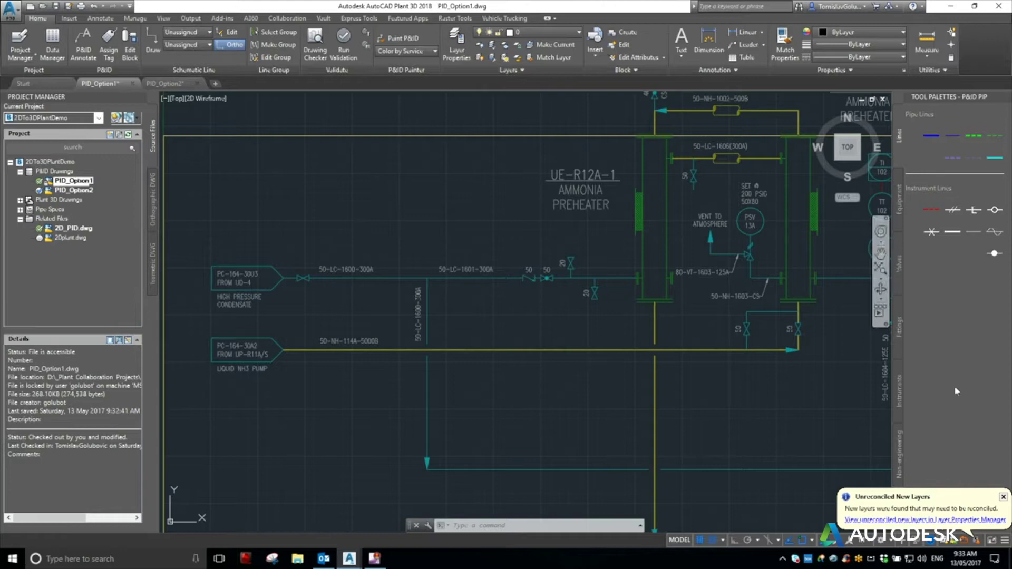
{"action": "left_click", "coordinate": [1002, 497]}
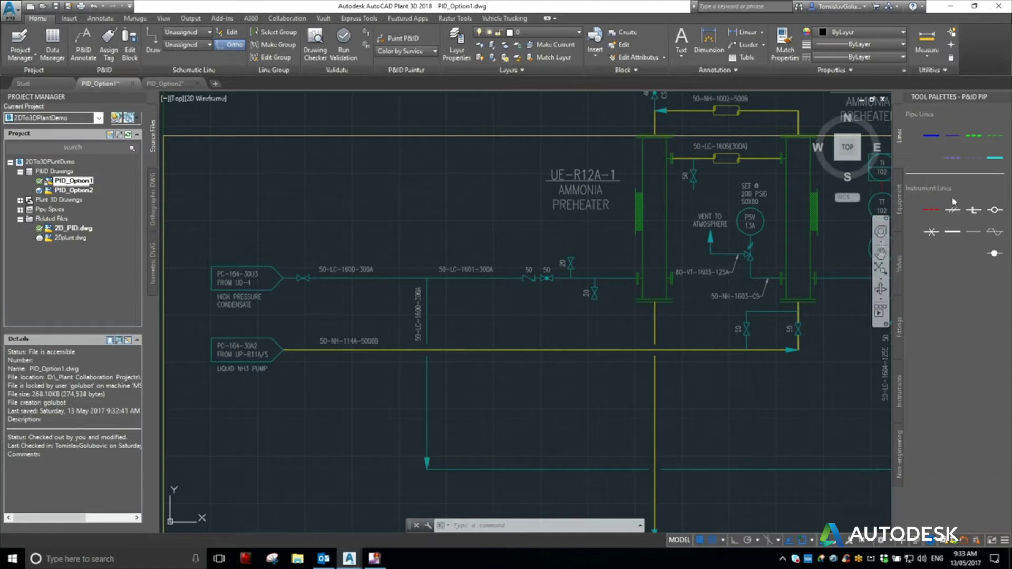
Trace 50-NH-114A-5000B with a primary pipe line from the NH3 pump to below the preheater.
{"action": "left_click", "coordinate": [933, 140]}
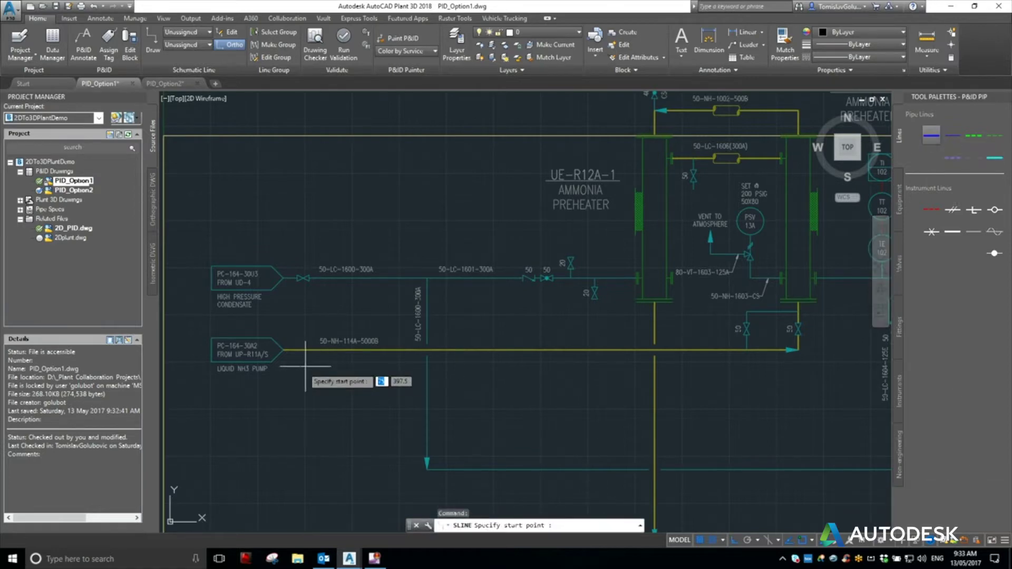
{"action": "scroll", "coordinate": [280, 340], "scroll_direction": "up", "scroll_amount": 8}
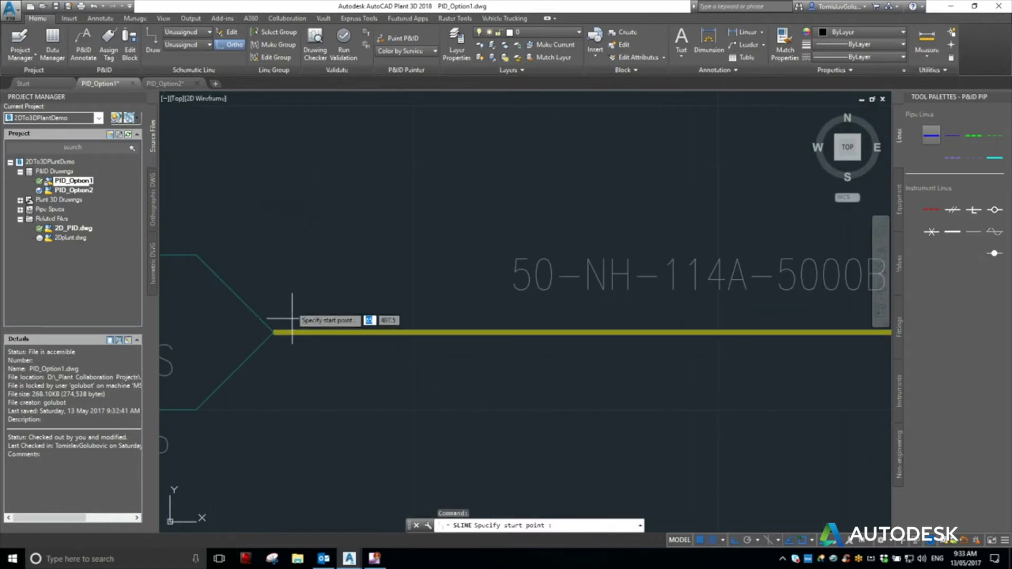
{"action": "key", "text": "F3"}
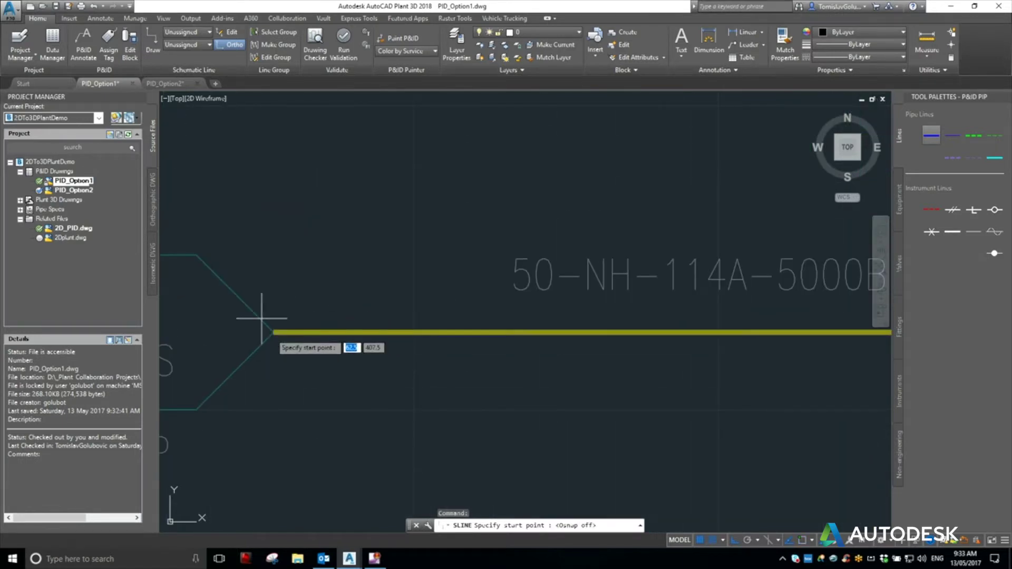
{"action": "scroll", "coordinate": [262, 318], "scroll_direction": "down", "scroll_amount": 2}
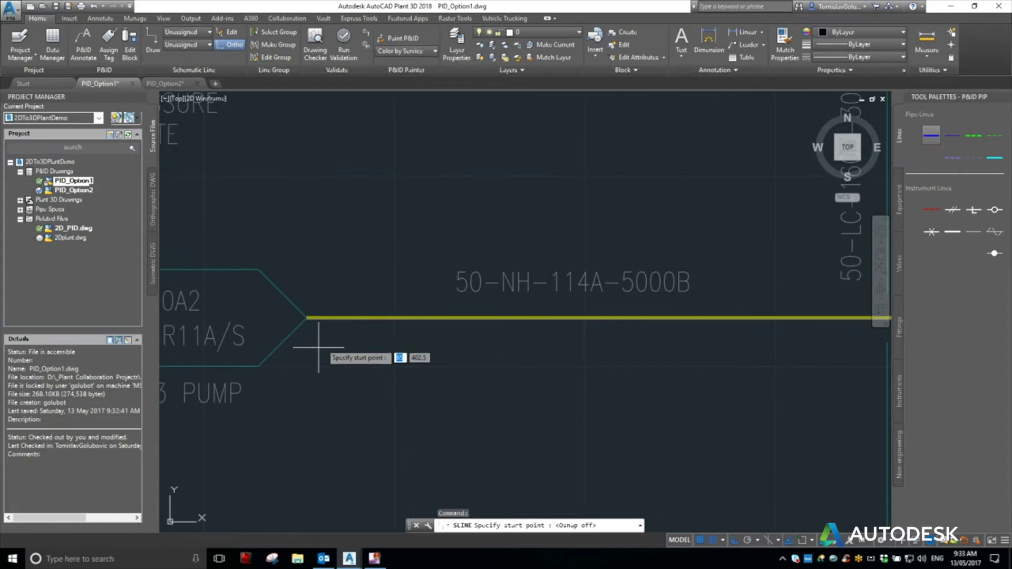
{"action": "scroll", "coordinate": [316, 347], "scroll_direction": "down", "scroll_amount": 3}
{"action": "scroll", "coordinate": [321, 344], "scroll_direction": "down", "scroll_amount": 3}
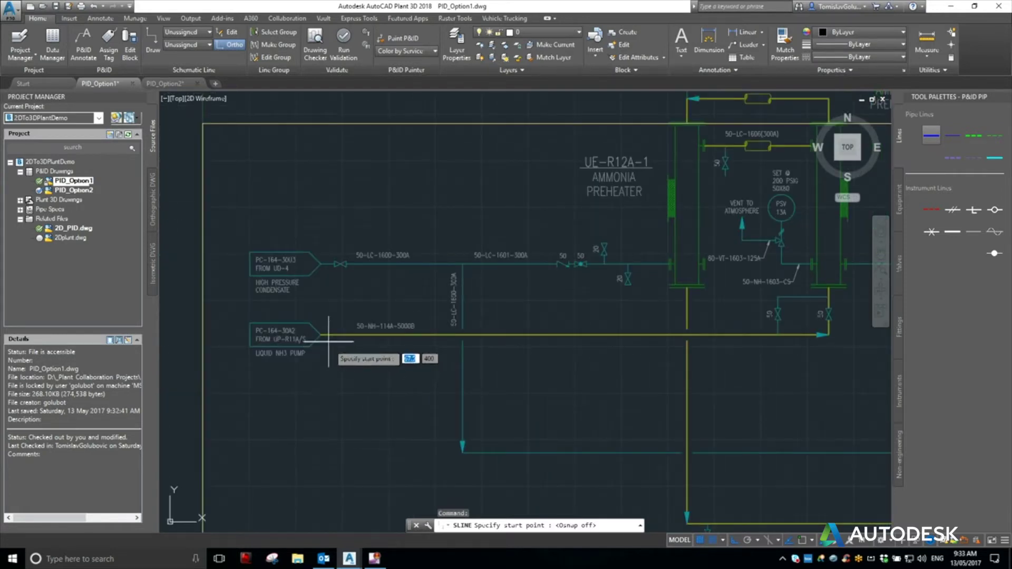
{"action": "scroll", "coordinate": [327, 348], "scroll_direction": "up", "scroll_amount": 3}
{"action": "scroll", "coordinate": [327, 348], "scroll_direction": "up", "scroll_amount": 2}
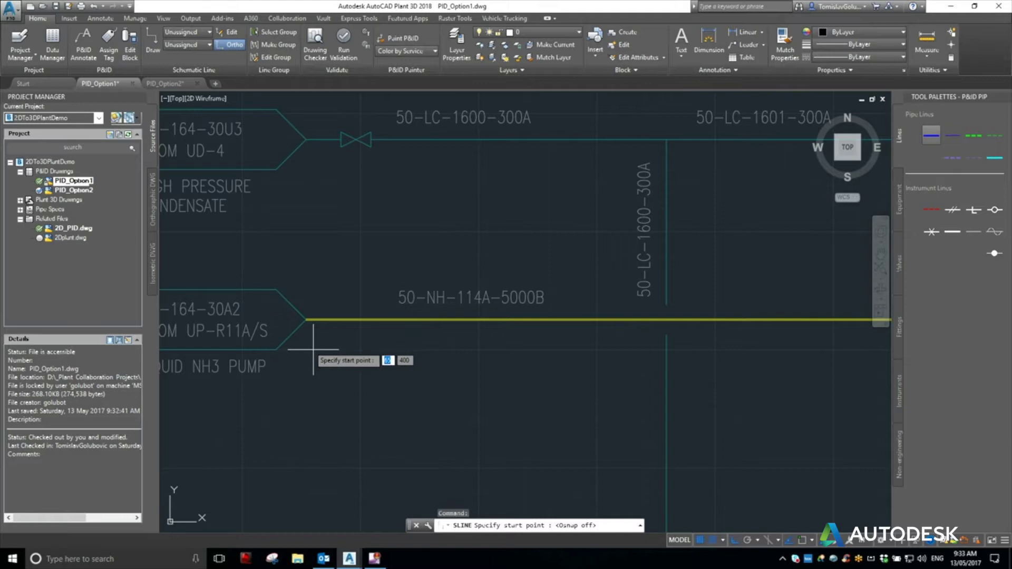
{"action": "left_click", "coordinate": [302, 325]}
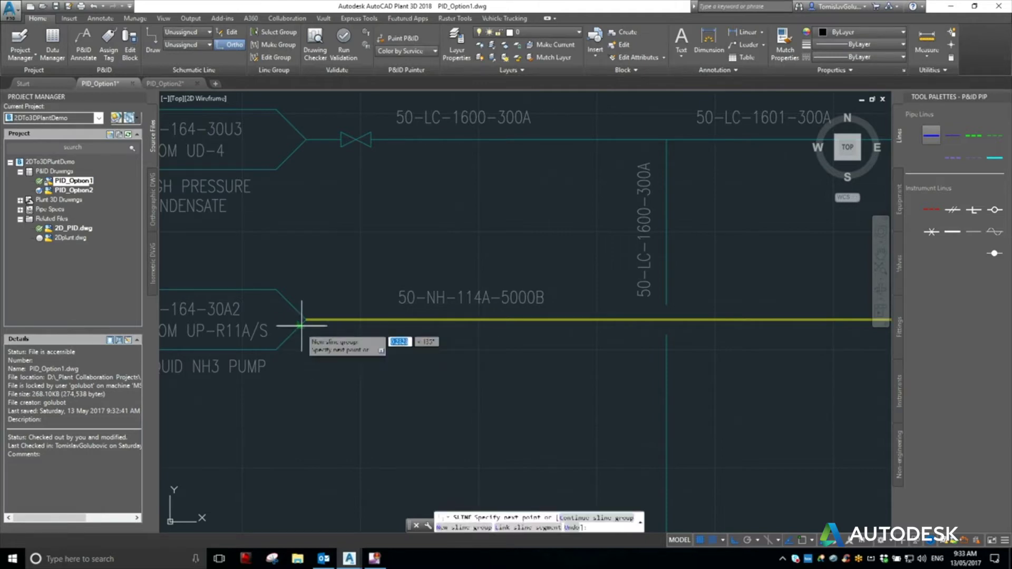
{"action": "scroll", "coordinate": [302, 325], "scroll_direction": "down", "scroll_amount": 4}
{"action": "scroll", "coordinate": [524, 371], "scroll_direction": "up", "scroll_amount": 4}
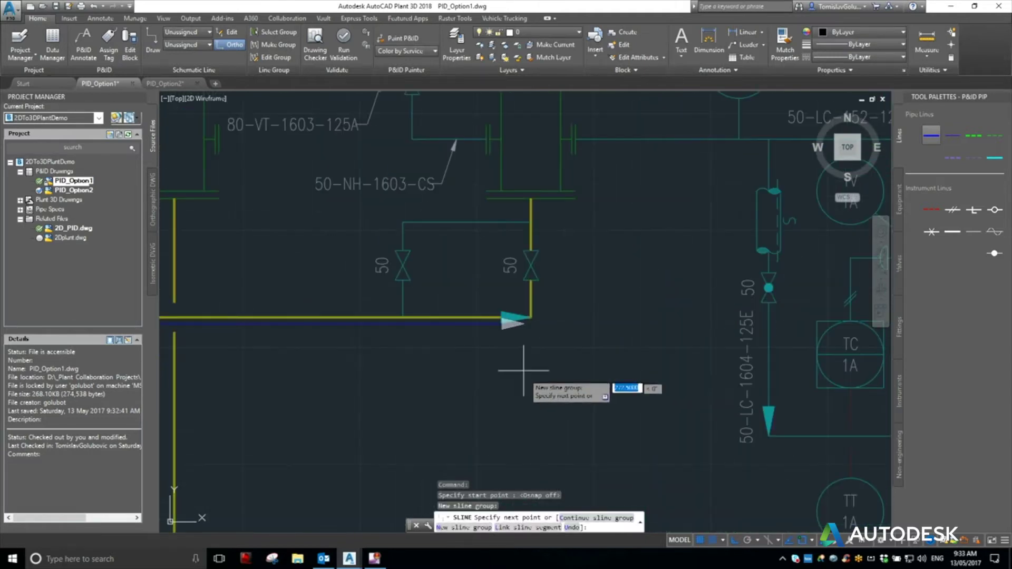
{"action": "left_click", "coordinate": [537, 358]}
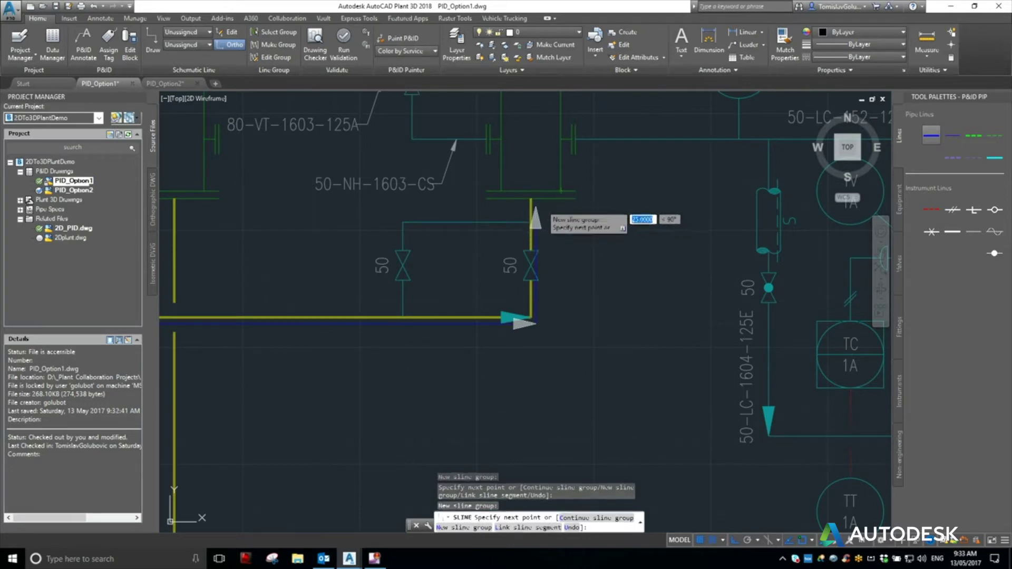
{"action": "scroll", "coordinate": [545, 199], "scroll_direction": "up", "scroll_amount": 5}
{"action": "key", "text": "F3"}
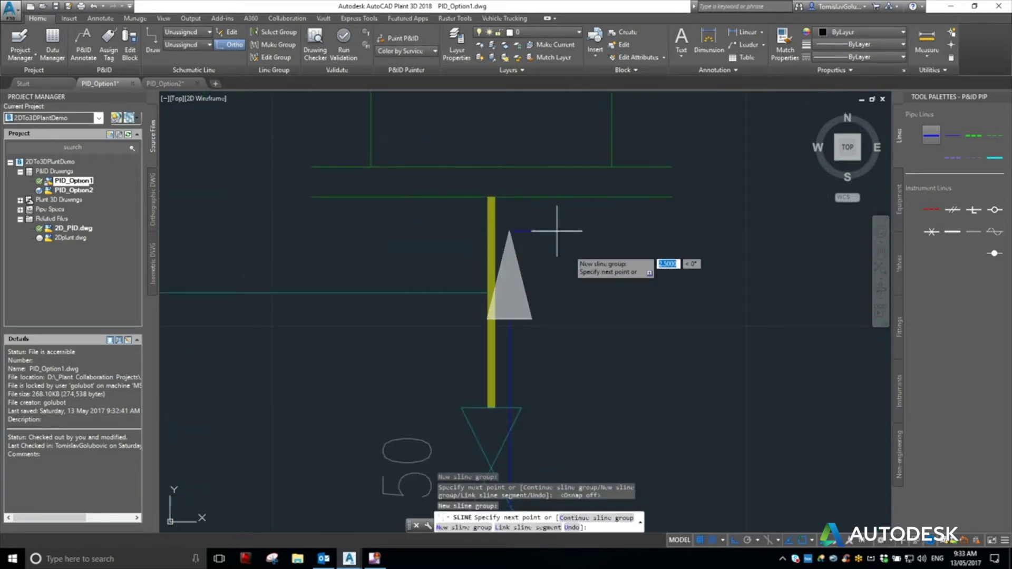
{"action": "key", "text": "Escape"}
Pan and zoom in on the preheater piping around the 50-LC-1600-300A line.
{"action": "scroll", "coordinate": [580, 253], "scroll_direction": "down", "scroll_amount": 6}
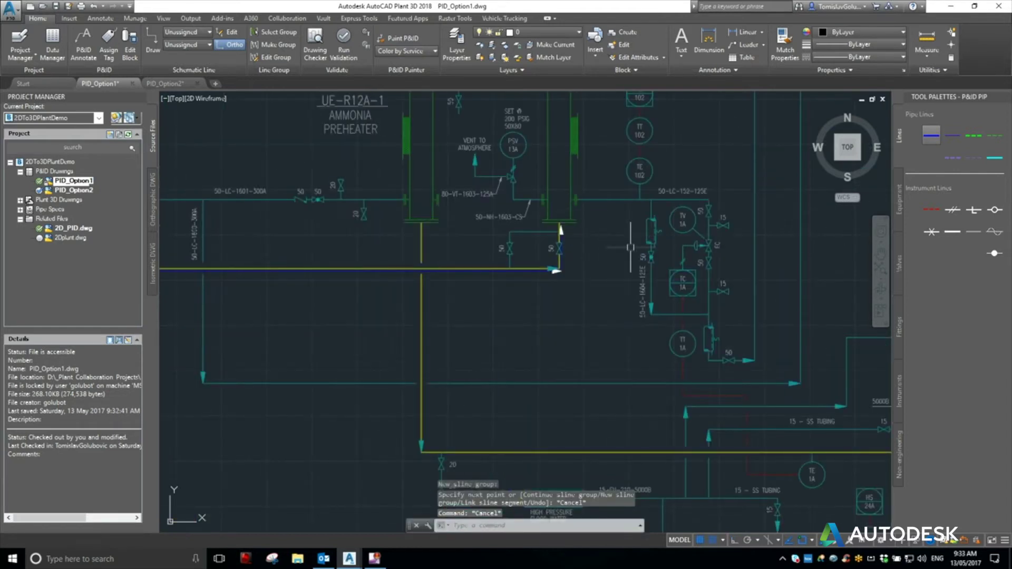
{"action": "middle_click_drag", "start_coordinate": [326, 238], "coordinate": [483, 289]}
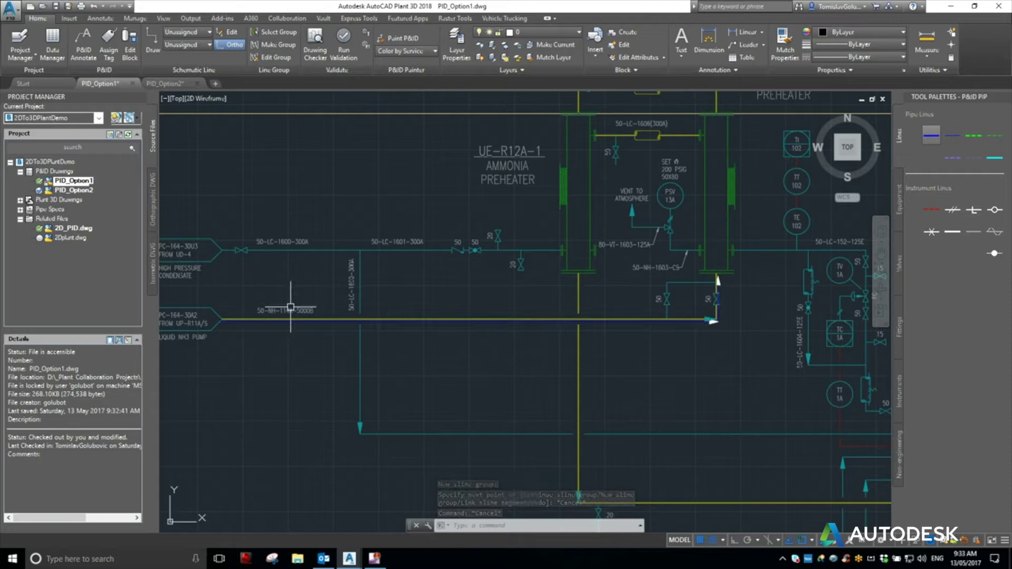
{"action": "mouse_move", "coordinate": [323, 271]}
{"action": "middle_mouse_down"}
{"action": "mouse_move", "coordinate": [355, 308]}
{"action": "mouse_move", "coordinate": [311, 239]}
{"action": "mouse_move", "coordinate": [336, 262]}
{"action": "middle_mouse_up"}
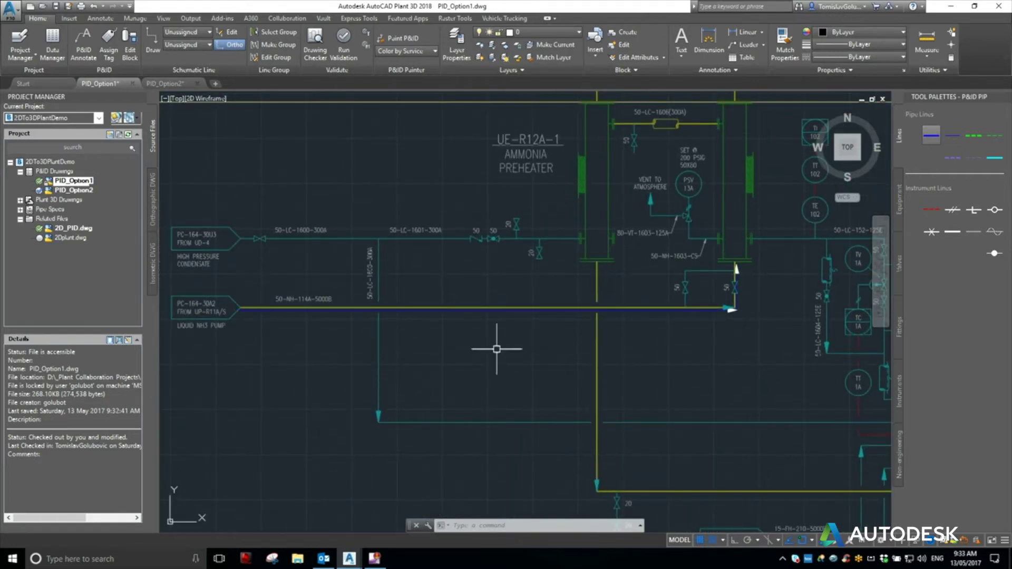
{"action": "scroll", "coordinate": [497, 349], "scroll_direction": "down", "scroll_amount": 2}
{"action": "scroll", "coordinate": [389, 244], "scroll_direction": "up", "scroll_amount": 4}
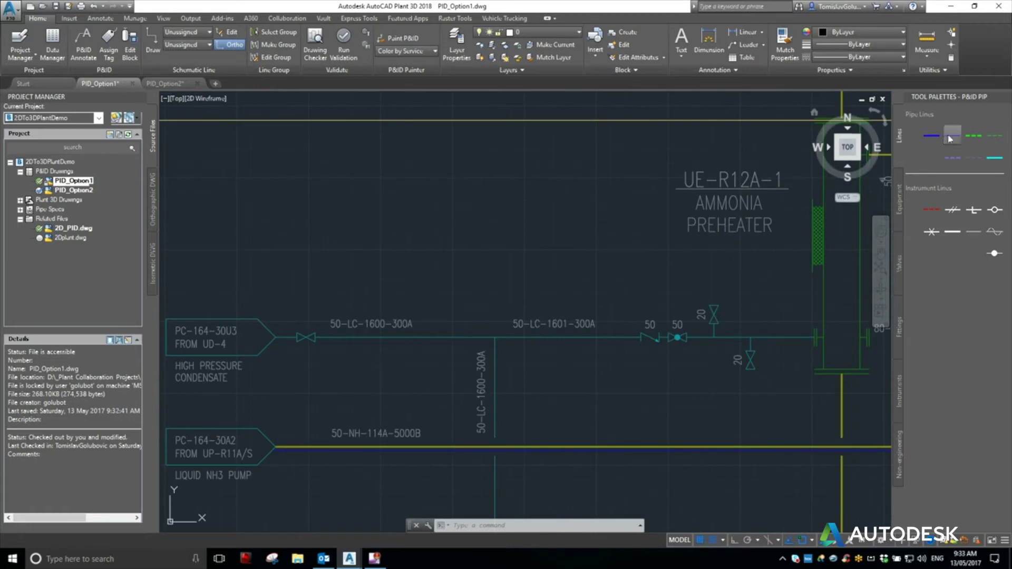
{"action": "left_click", "coordinate": [932, 136]}
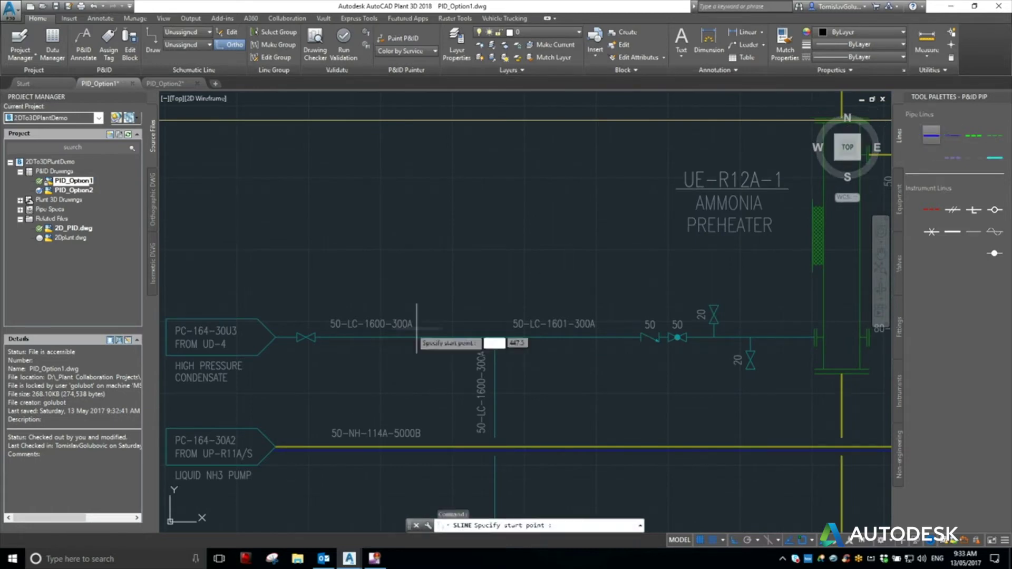
{"action": "left_click", "coordinate": [272, 342]}
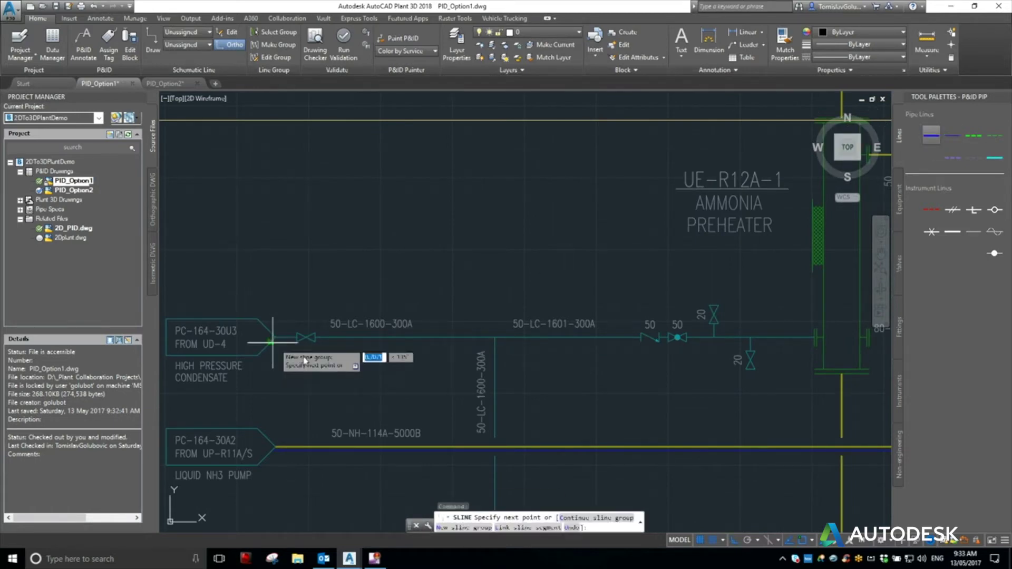
{"action": "middle_click_drag", "start_coordinate": [713, 350], "coordinate": [464, 345]}
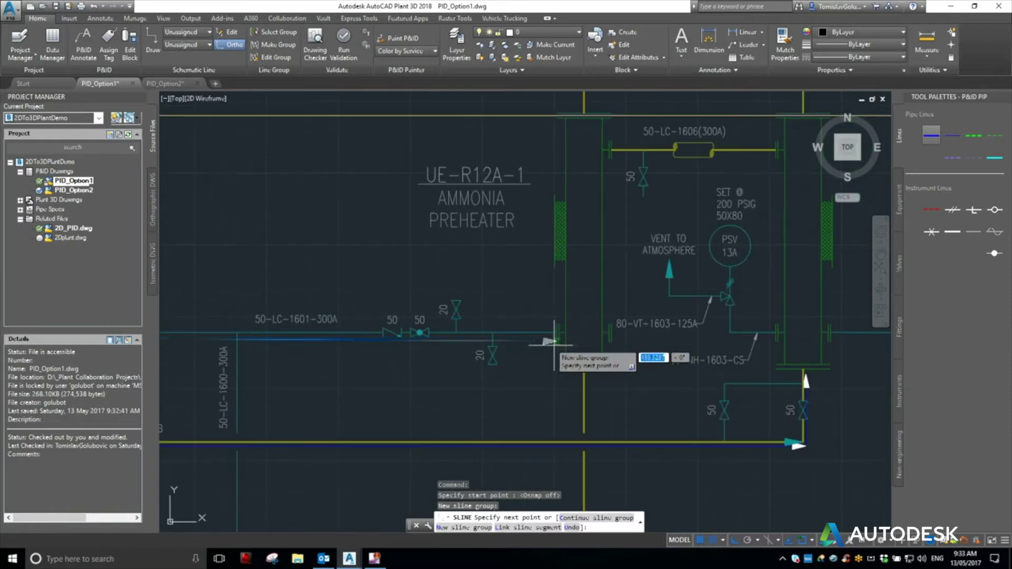
{"action": "scroll", "coordinate": [557, 345], "scroll_direction": "up", "scroll_amount": 5}
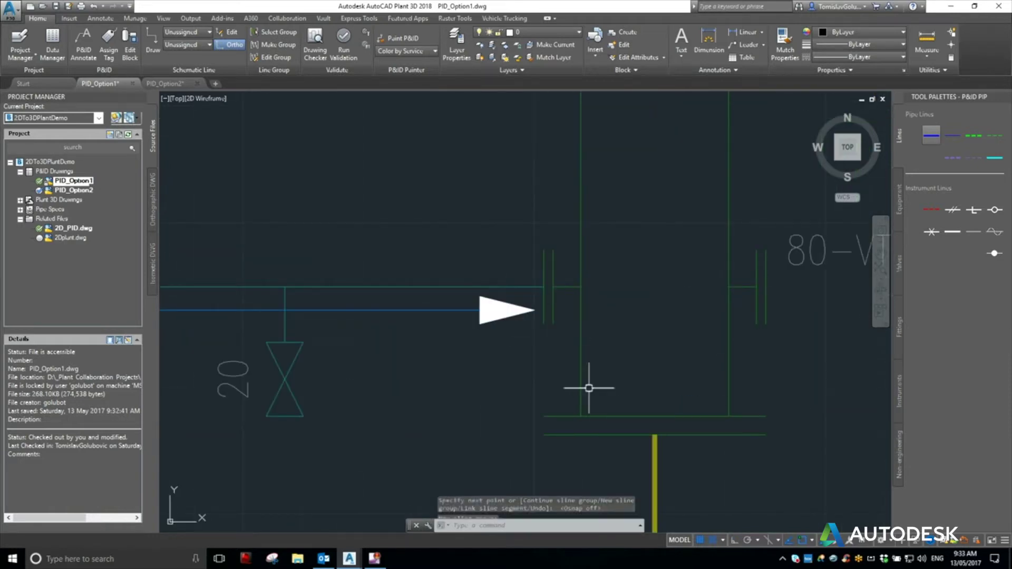
{"action": "key", "text": "Escape"}
{"action": "key", "text": "Escape"}
{"action": "scroll", "coordinate": [589, 388], "scroll_direction": "down", "scroll_amount": 5}
{"action": "middle_click_drag", "start_coordinate": [610, 301], "coordinate": [414, 253]}
{"action": "scroll", "coordinate": [414, 253], "scroll_direction": "down", "scroll_amount": 2}
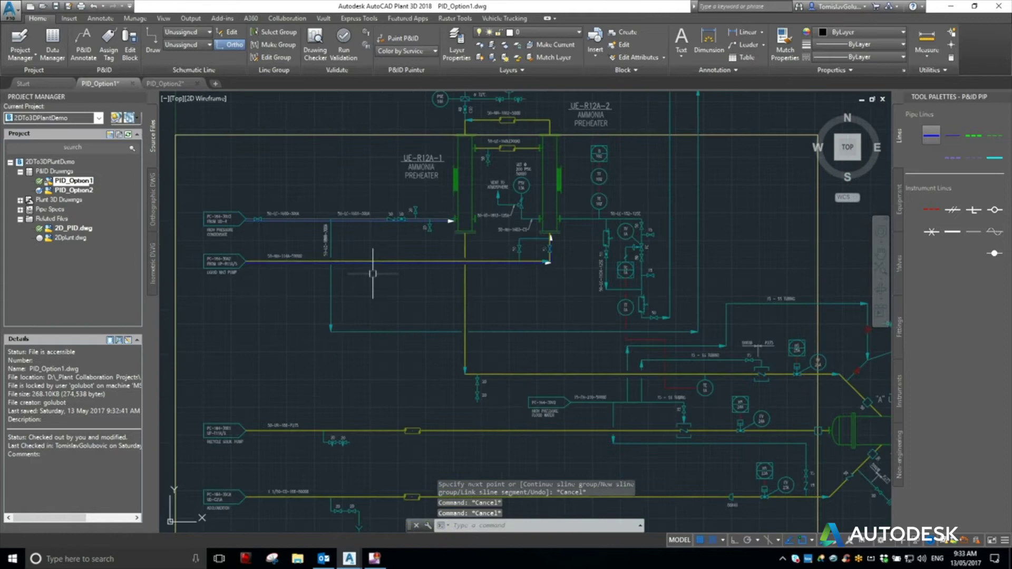
{"action": "scroll", "coordinate": [373, 274], "scroll_direction": "down", "scroll_amount": 3}
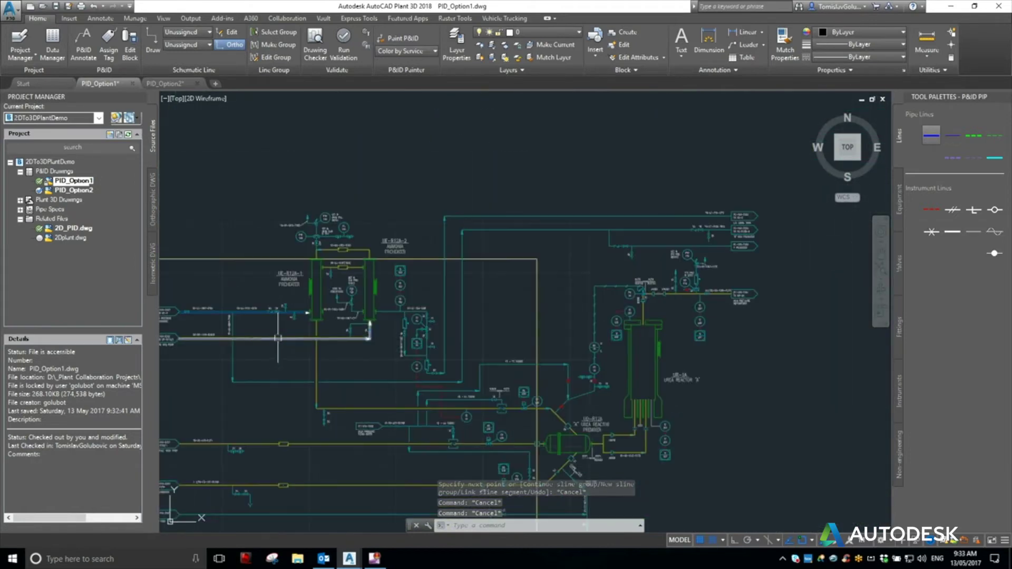
{"action": "scroll", "coordinate": [278, 338], "scroll_direction": "up", "scroll_amount": 3}
{"action": "middle_click_drag", "start_coordinate": [339, 357], "coordinate": [276, 370]}
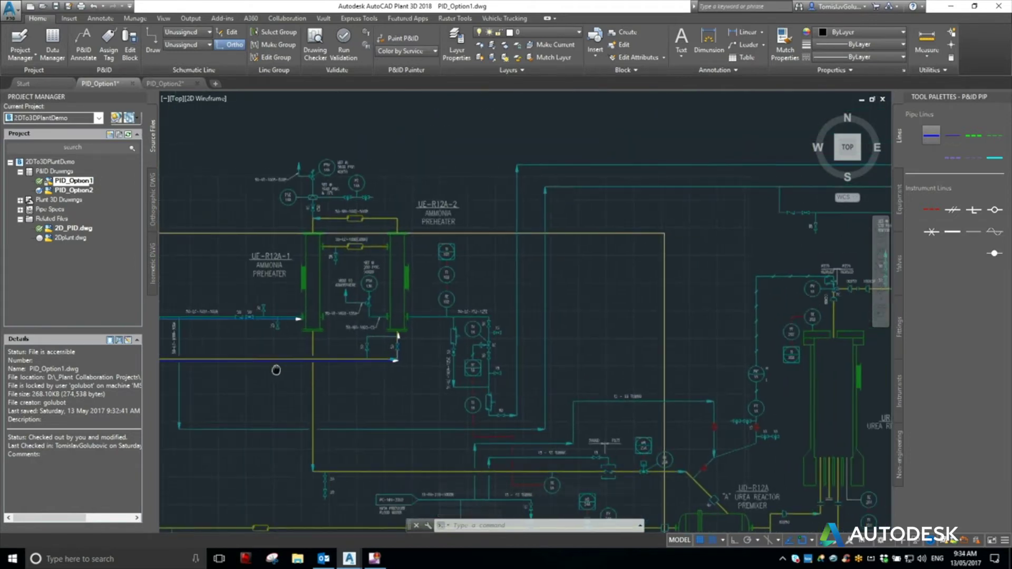
{"action": "scroll", "coordinate": [269, 371], "scroll_direction": "down", "scroll_amount": 2}
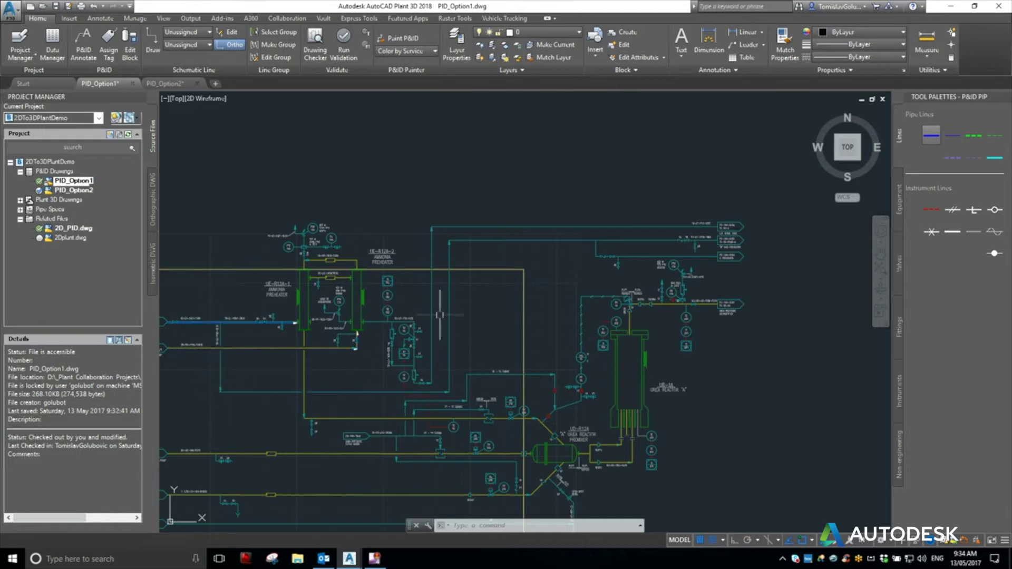
{"action": "scroll", "coordinate": [165, 406], "scroll_direction": "up", "scroll_amount": 4}
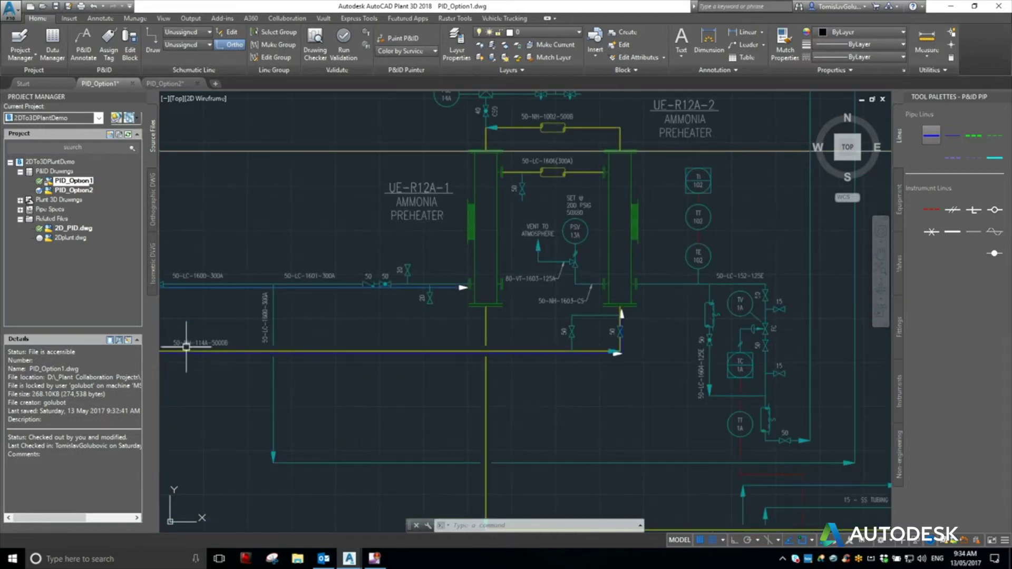
Start a new pipe line on the blue 50-LC-1600-300A line as its own line group.
{"action": "left_click", "coordinate": [952, 135]}
{"action": "scroll", "coordinate": [354, 234], "scroll_direction": "up", "scroll_amount": 4}
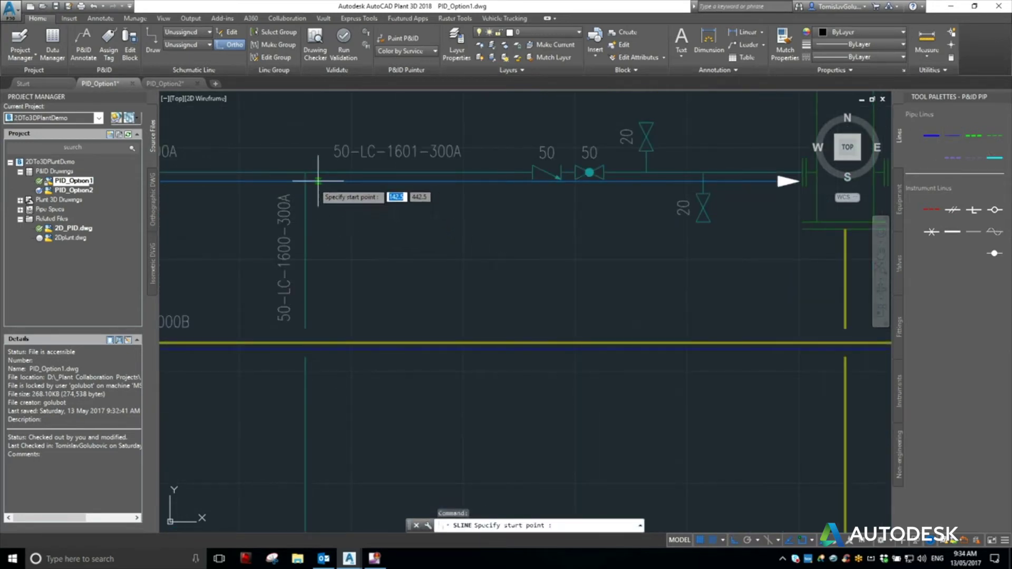
{"action": "scroll", "coordinate": [276, 181], "scroll_direction": "up", "scroll_amount": 5}
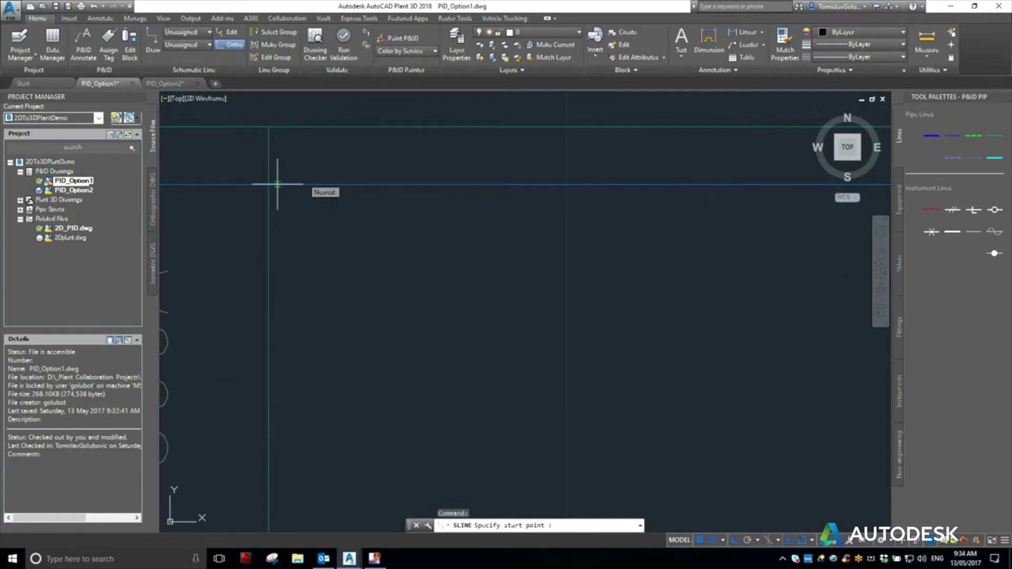
{"action": "left_click", "coordinate": [277, 184]}
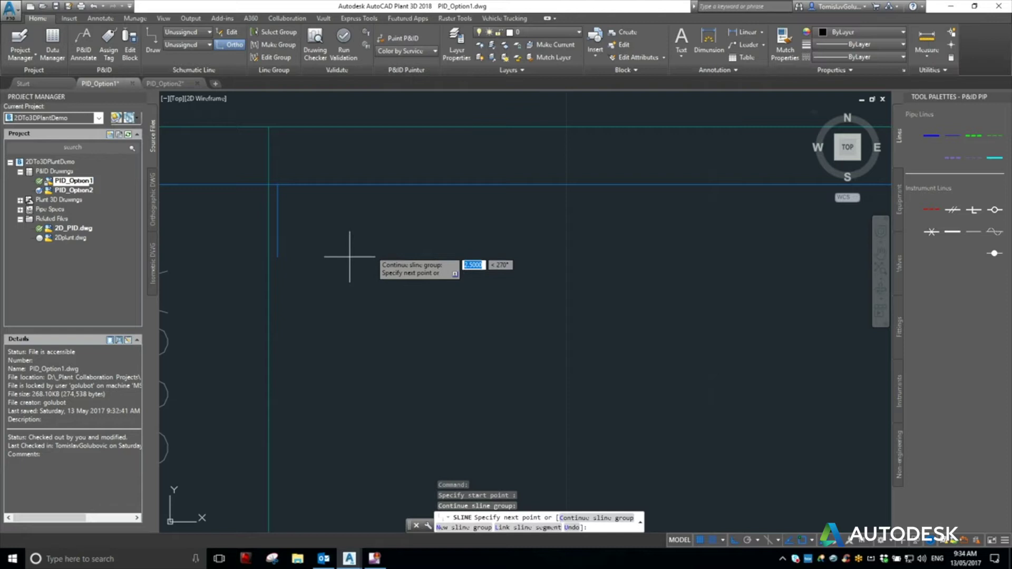
{"action": "key", "text": "Return"}
{"action": "scroll", "coordinate": [376, 259], "scroll_direction": "down", "scroll_amount": 6}
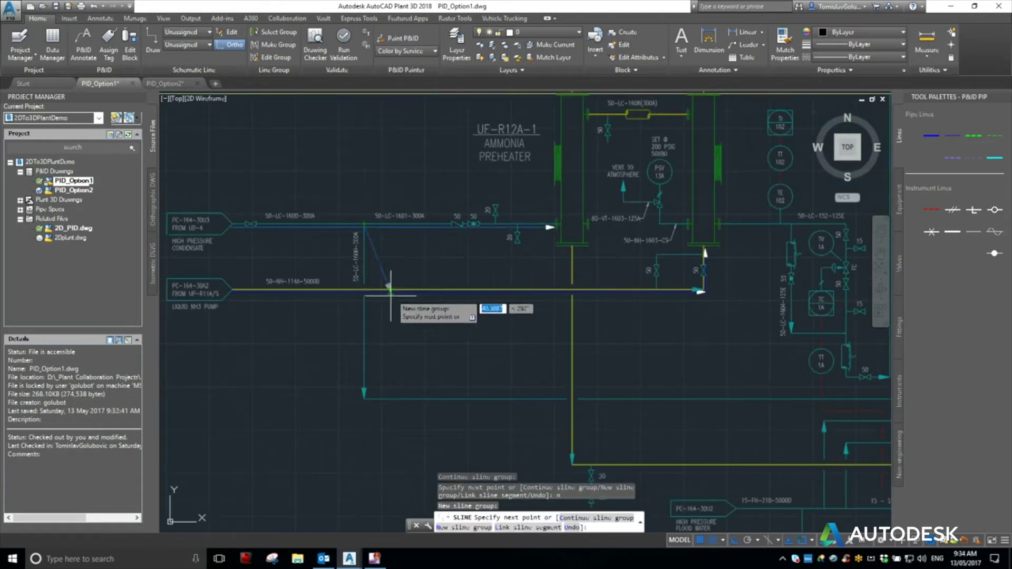
{"action": "key", "text": "F3"}
Route the new line to the PC-164-30R3 connector and finish it.
{"action": "middle_click_drag", "start_coordinate": [661, 406], "coordinate": [282, 423]}
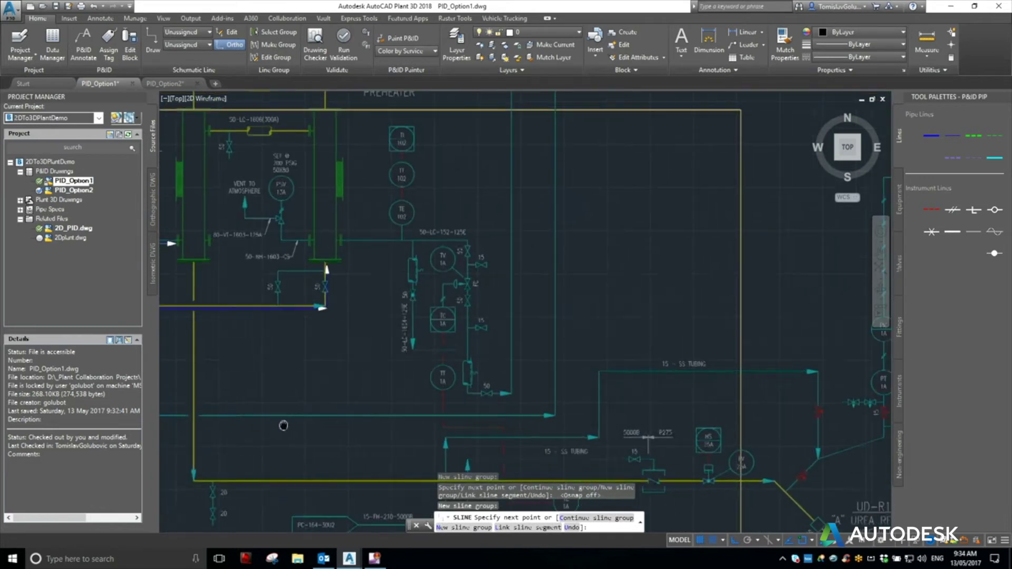
{"action": "scroll", "coordinate": [576, 416], "scroll_direction": "up", "scroll_amount": 9}
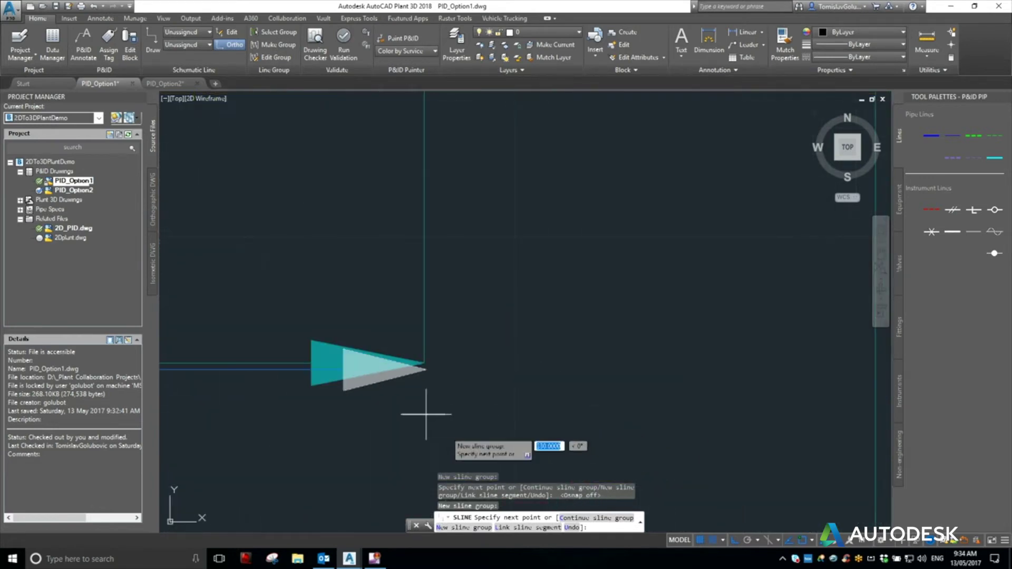
{"action": "scroll", "coordinate": [429, 432], "scroll_direction": "down", "scroll_amount": 9}
{"action": "scroll", "coordinate": [417, 290], "scroll_direction": "up", "scroll_amount": 6}
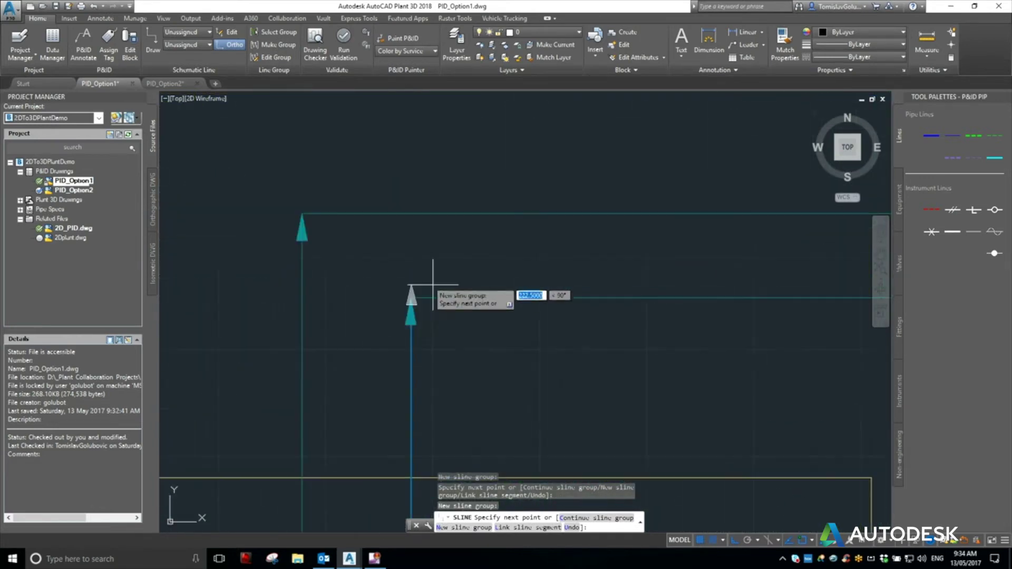
{"action": "scroll", "coordinate": [379, 290], "scroll_direction": "down", "scroll_amount": 8}
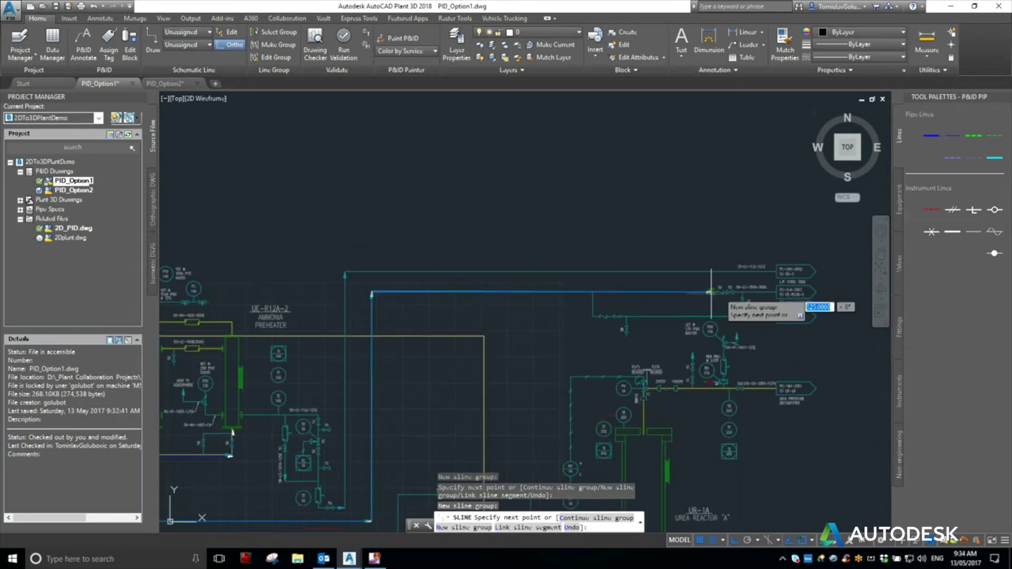
{"action": "scroll", "coordinate": [659, 295], "scroll_direction": "up", "scroll_amount": 8}
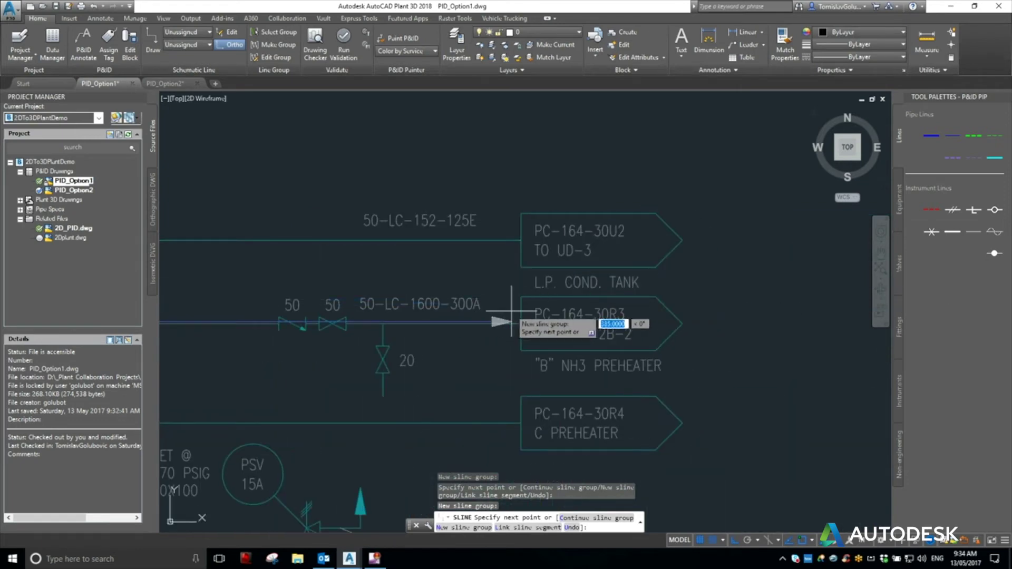
{"action": "scroll", "coordinate": [501, 306], "scroll_direction": "up", "scroll_amount": 6}
{"action": "key", "text": "F3"}
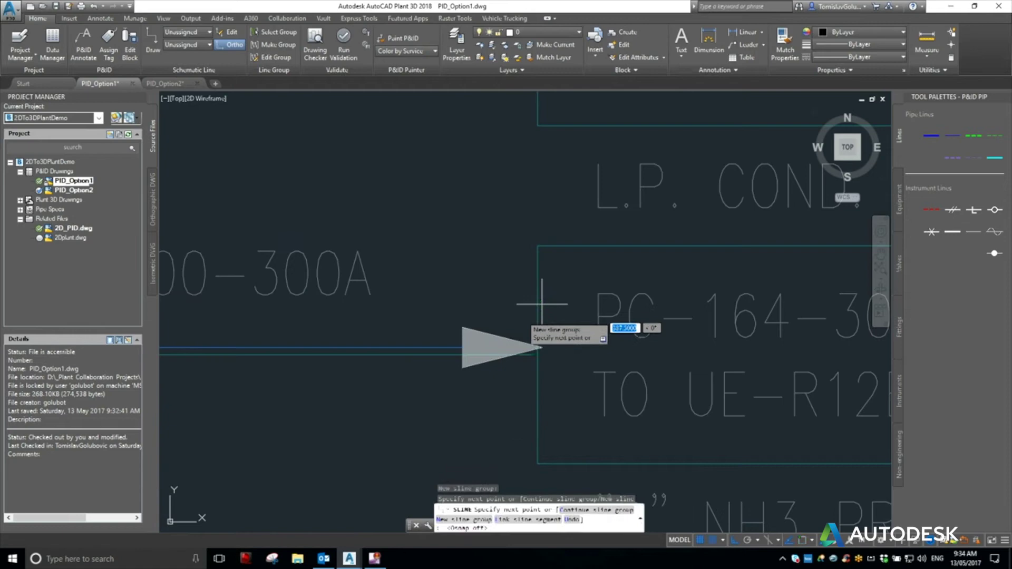
{"action": "key", "text": "Escape"}
{"action": "key", "text": "Escape"}
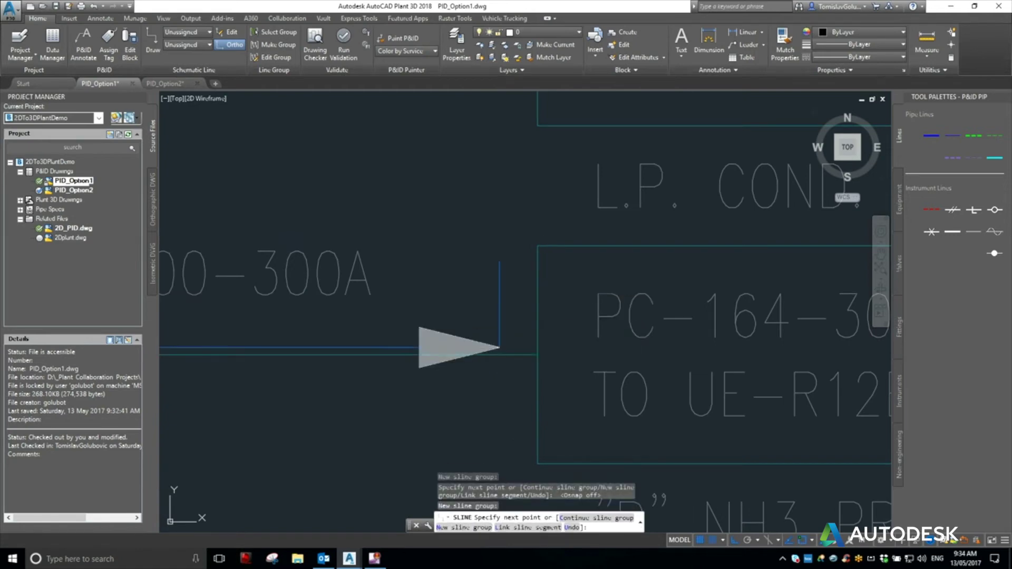
{"action": "scroll", "coordinate": [625, 215], "scroll_direction": "down", "scroll_amount": 8}
{"action": "middle_click_drag", "start_coordinate": [328, 280], "coordinate": [628, 304]}
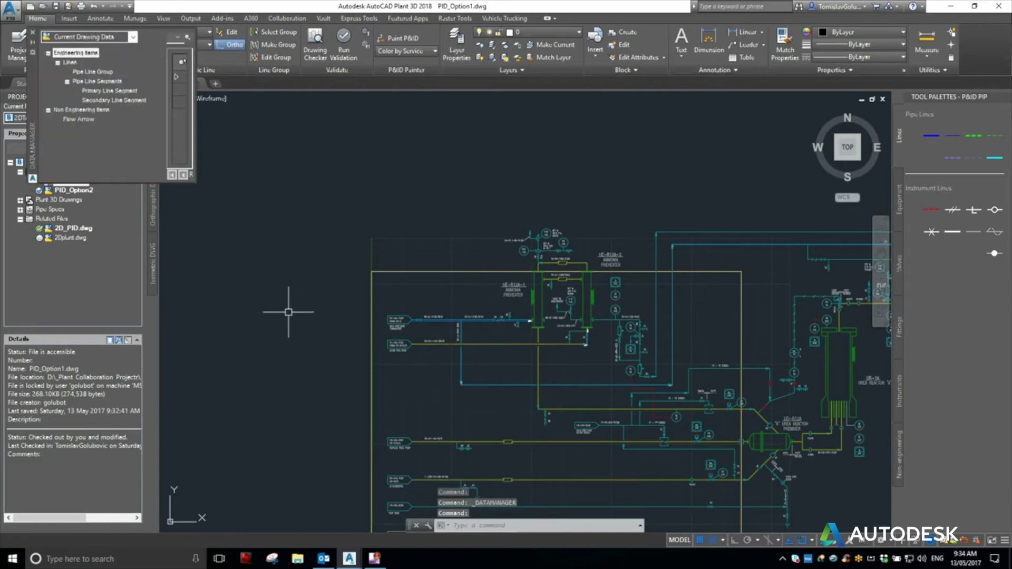
Dock the Data Manager palette at the bottom below the drawing.
{"action": "left_click_drag", "start_coordinate": [35, 127], "coordinate": [250, 374]}
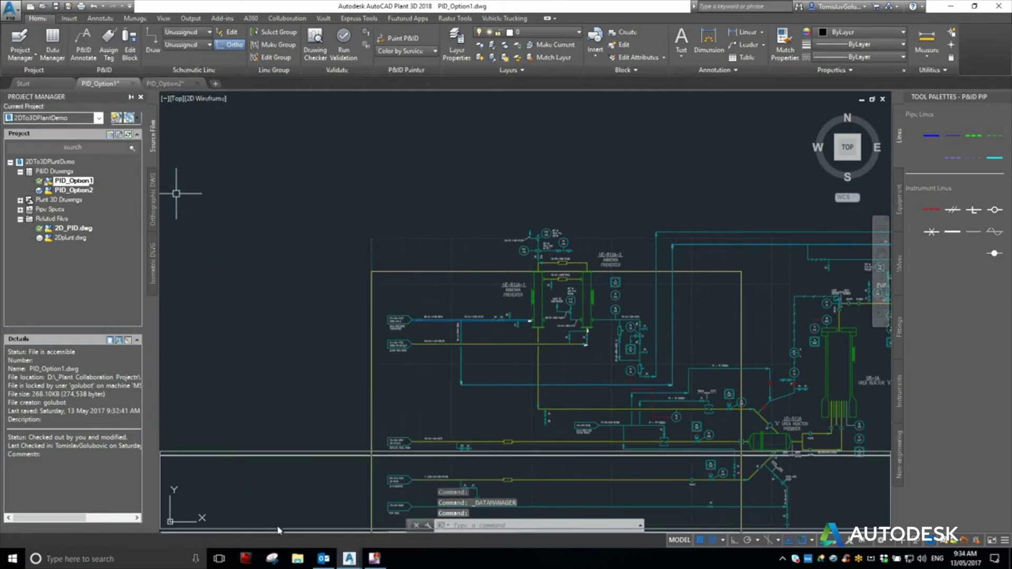
{"action": "left_click", "coordinate": [285, 451]}
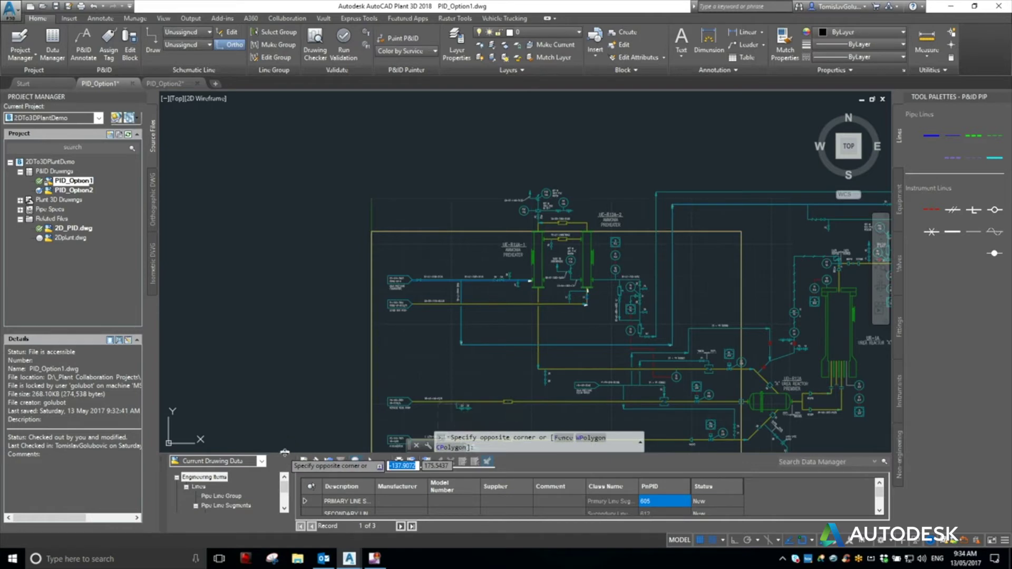
{"action": "left_click_drag", "start_coordinate": [285, 452], "coordinate": [285, 412]}
Clear the stray window selection and nudge the drawing view right.
{"action": "key", "text": "Escape"}
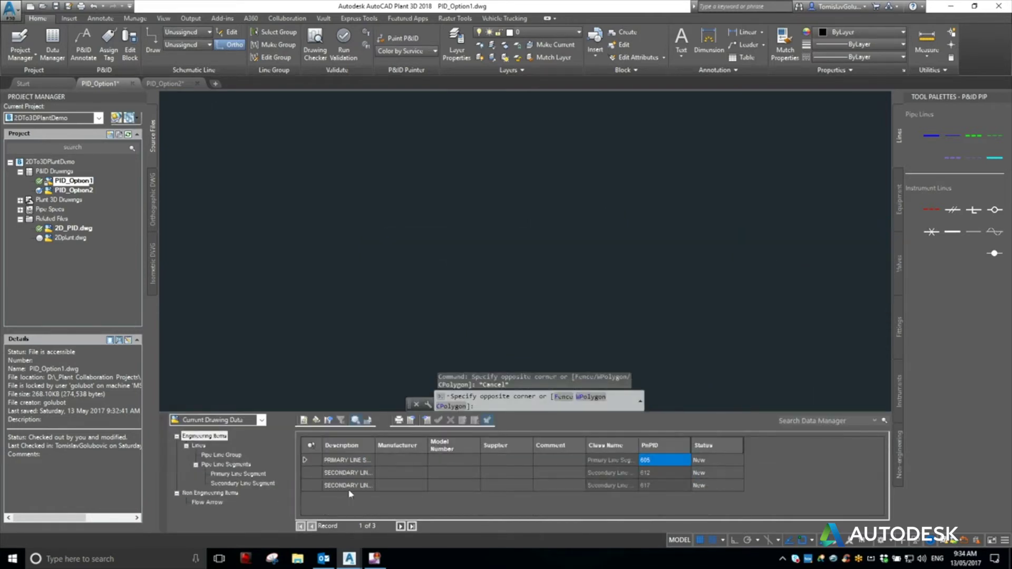
{"action": "key", "text": "Escape"}
{"action": "scroll", "coordinate": [481, 279], "scroll_direction": "up", "scroll_amount": 4}
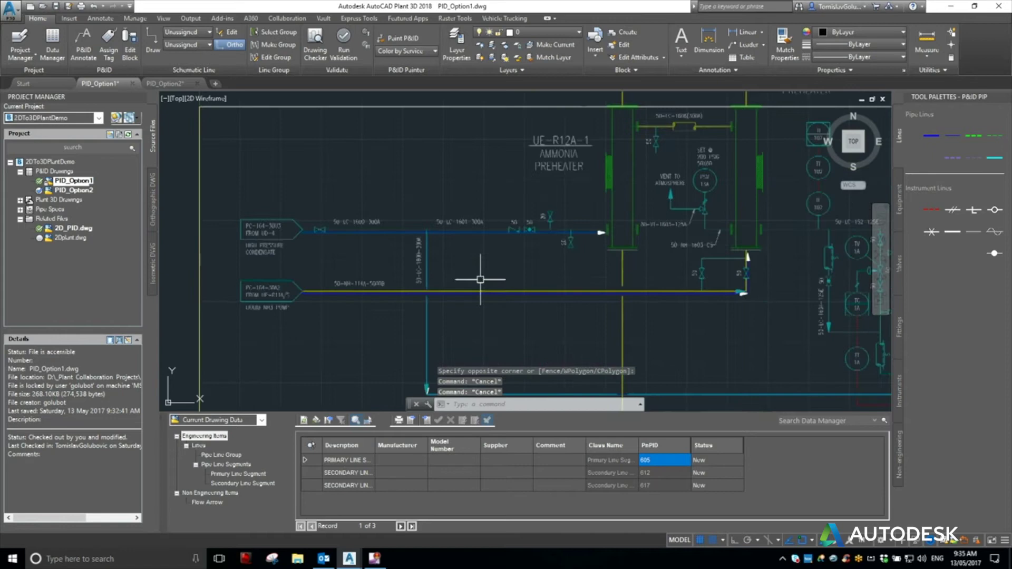
{"action": "middle_click_drag", "start_coordinate": [481, 280], "coordinate": [503, 279]}
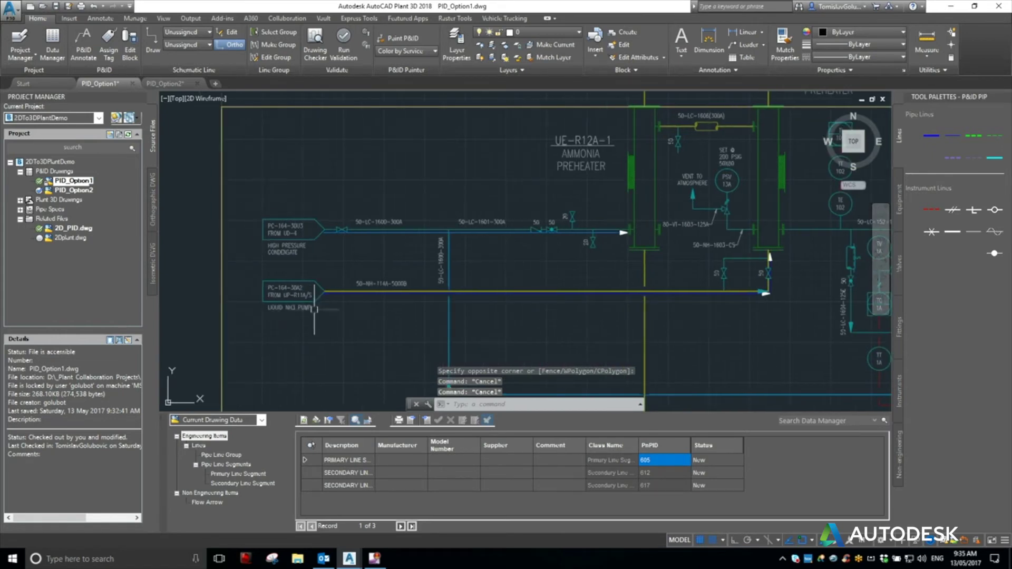
{"action": "scroll", "coordinate": [315, 310], "scroll_direction": "up", "scroll_amount": 4}
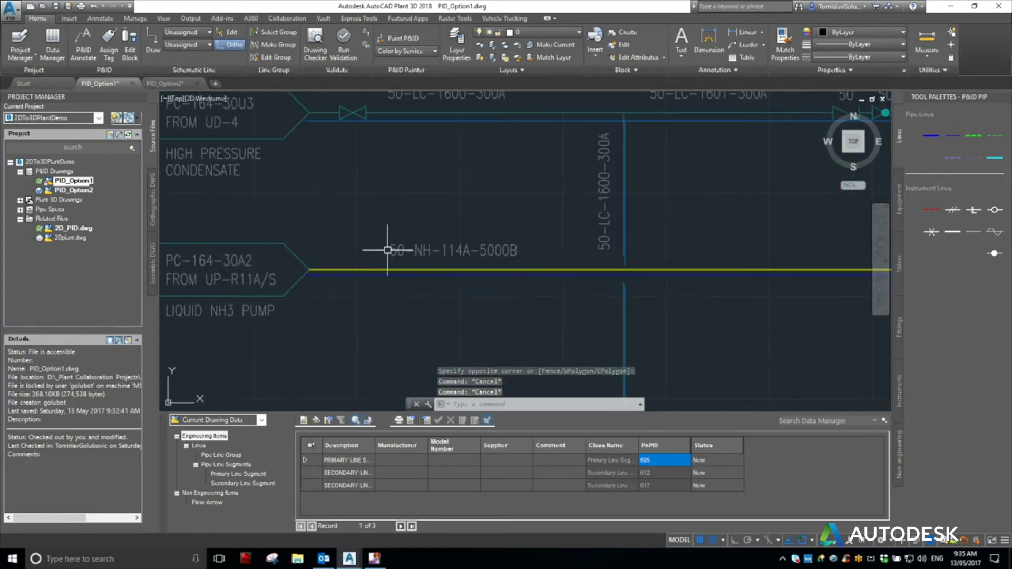
Tag the yellow ammonia line as size 50, spec 5000B, service NH, number 114A, with annotation enabled.
{"action": "left_click", "coordinate": [457, 273]}
{"action": "right_click", "coordinate": [458, 273]}
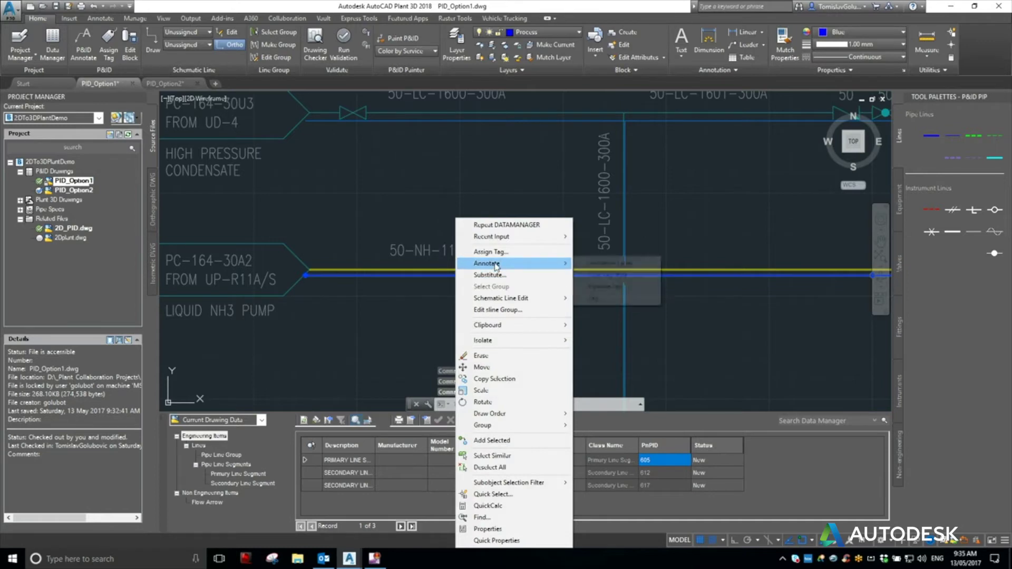
{"action": "left_click", "coordinate": [491, 252]}
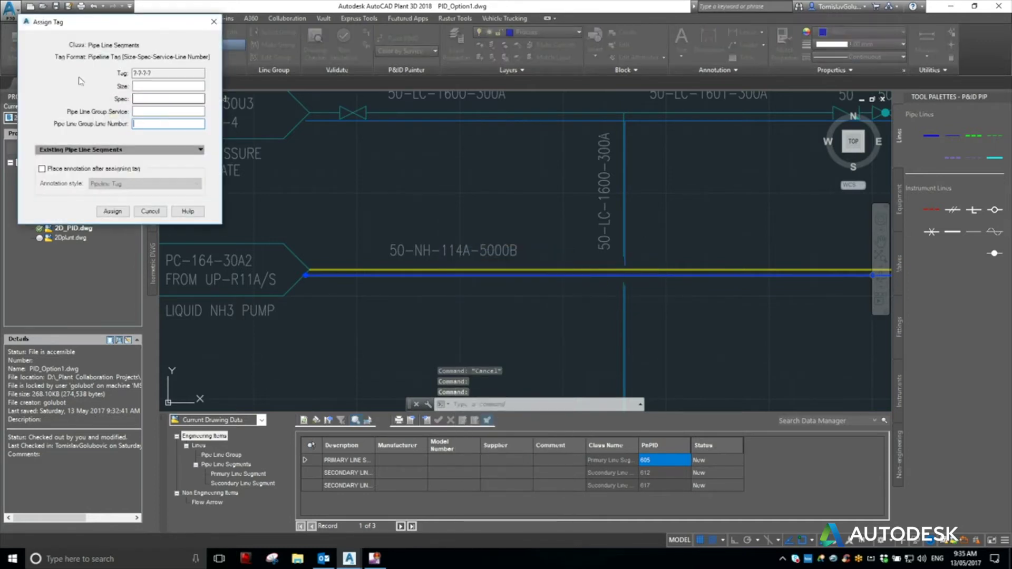
{"action": "mouse_move", "coordinate": [128, 29]}
{"action": "left_mouse_down"}
{"action": "mouse_move", "coordinate": [767, 181]}
{"action": "mouse_move", "coordinate": [742, 175]}
{"action": "left_mouse_up"}
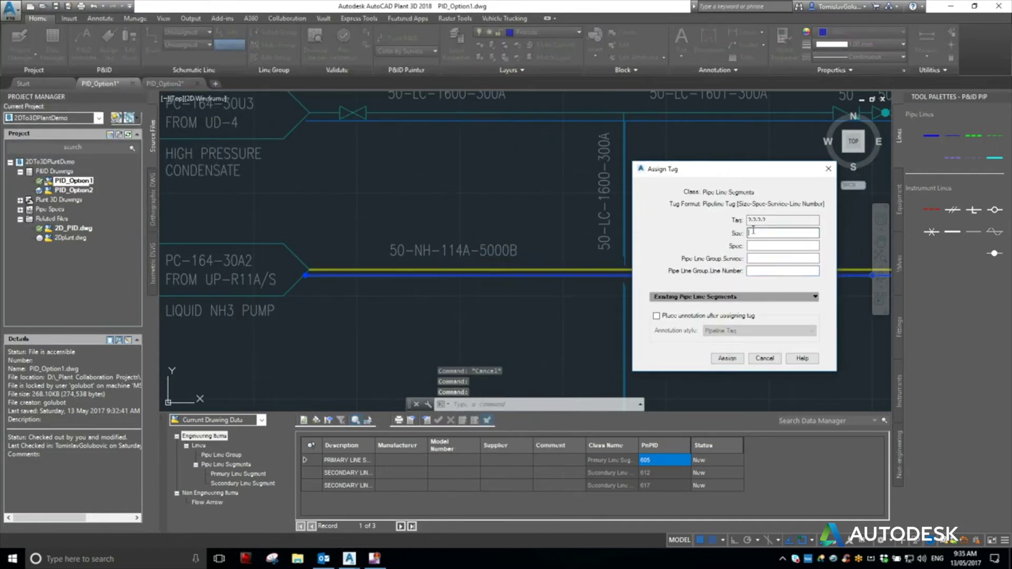
{"action": "left_click", "coordinate": [755, 232]}
{"action": "left_click", "coordinate": [755, 233]}
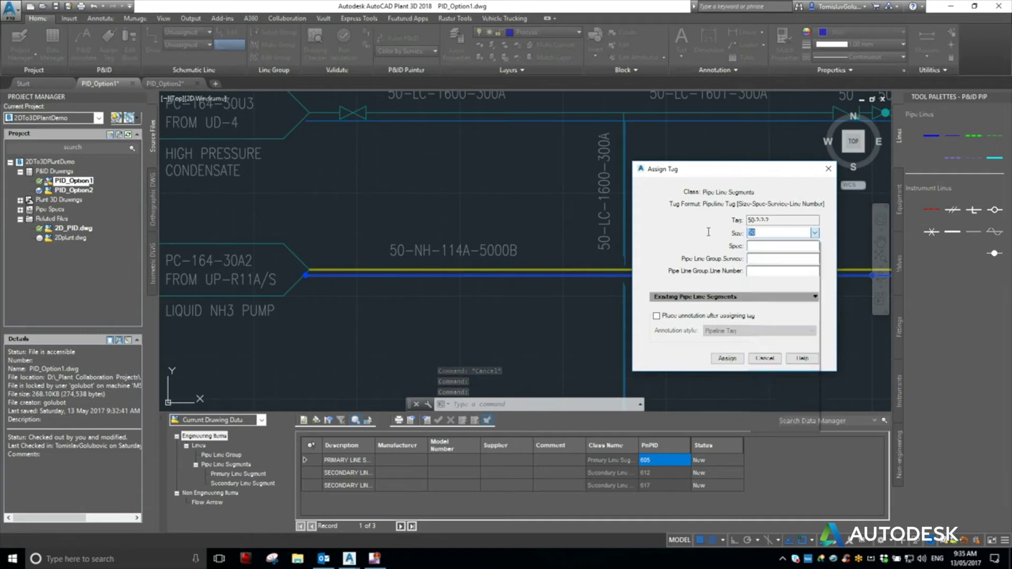
{"action": "left_click", "coordinate": [769, 245]}
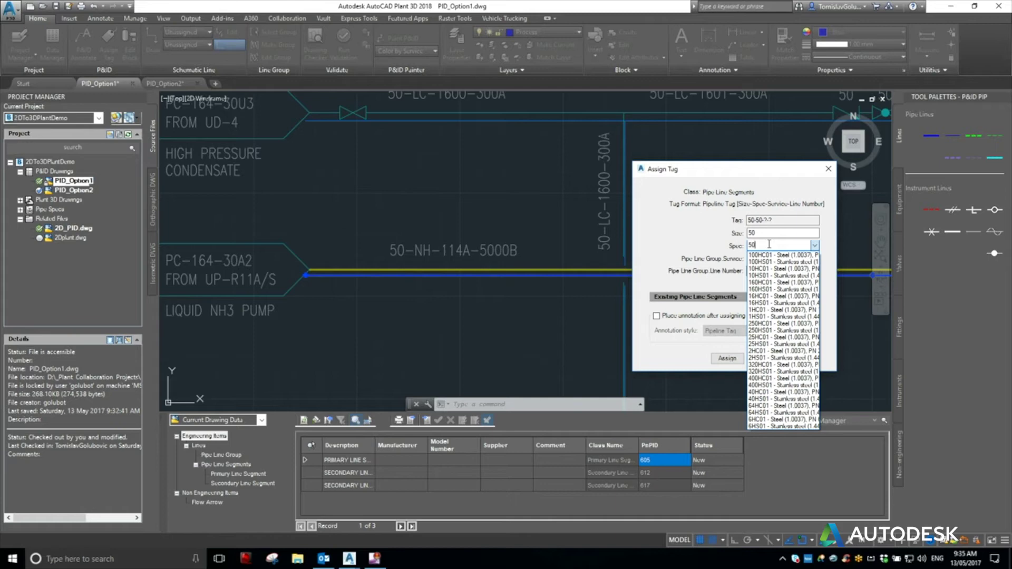
{"action": "left_click", "coordinate": [769, 244]}
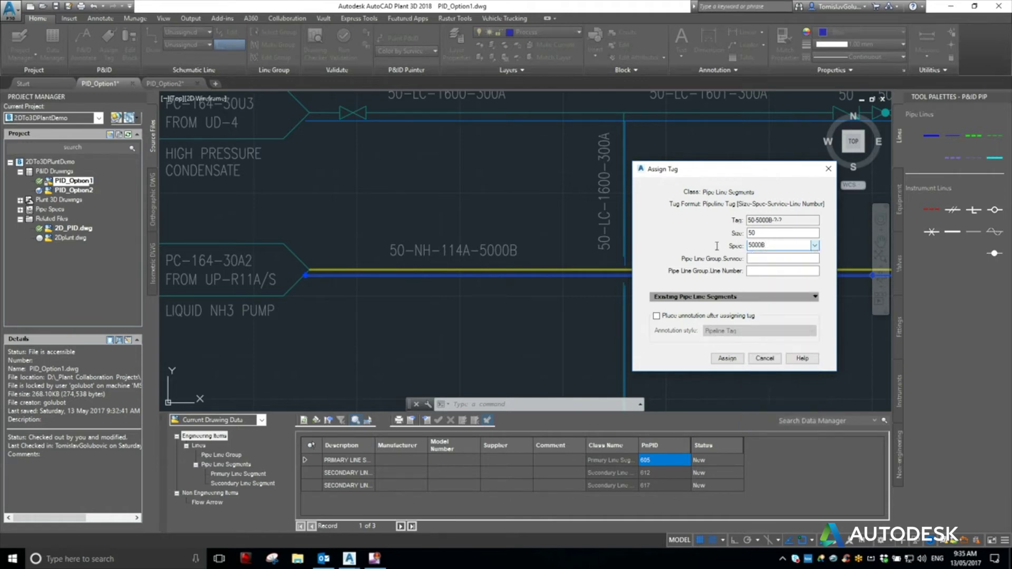
{"action": "left_click", "coordinate": [763, 258]}
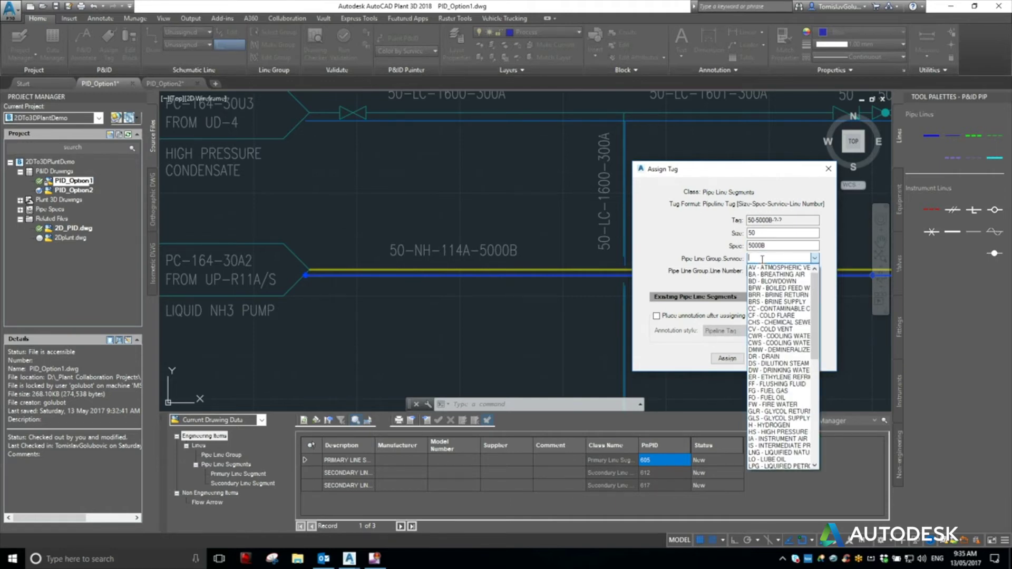
{"action": "type", "text": "NH"}
{"action": "key", "text": "Return"}
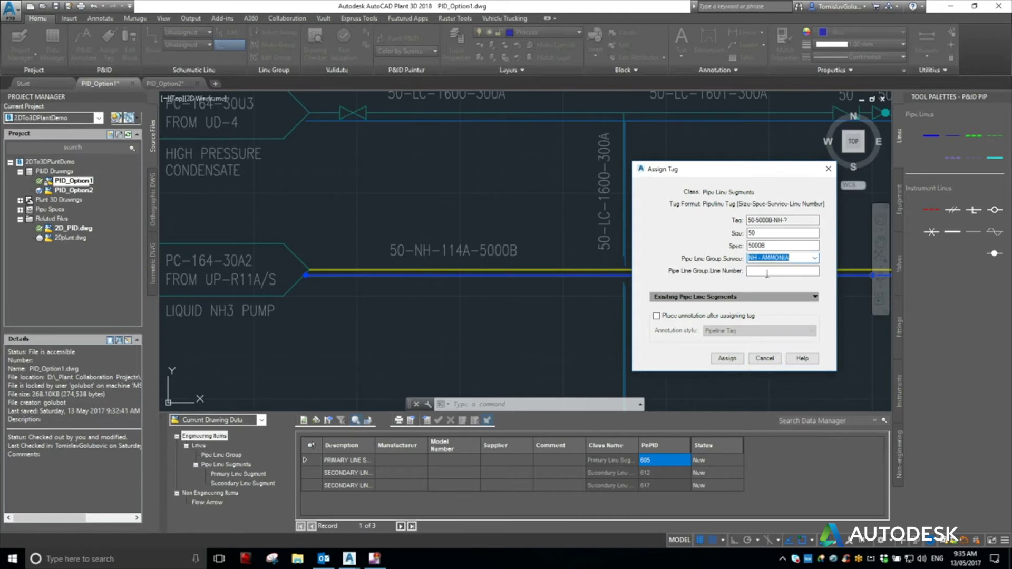
{"action": "left_click", "coordinate": [767, 272]}
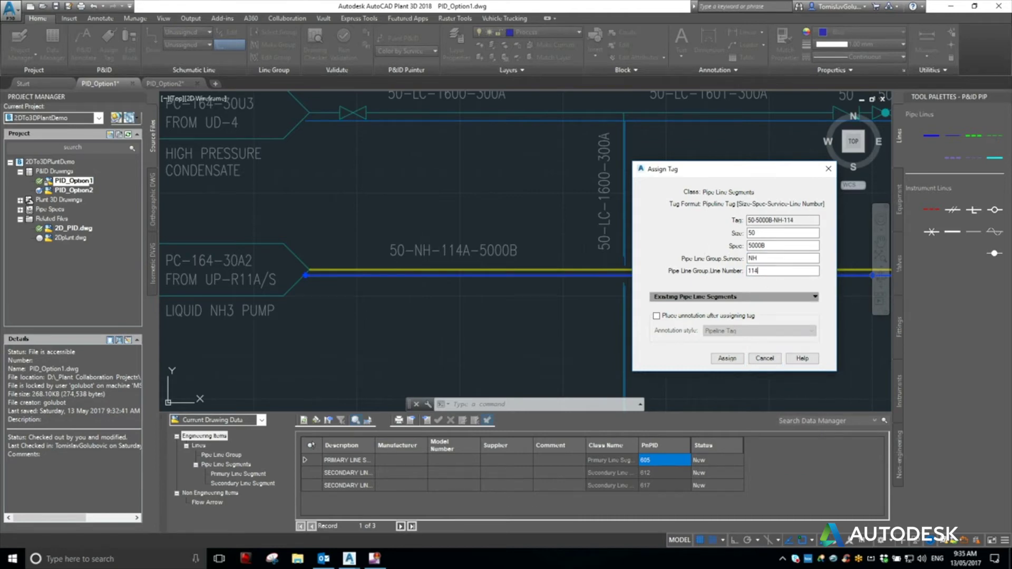
{"action": "left_click", "coordinate": [746, 317]}
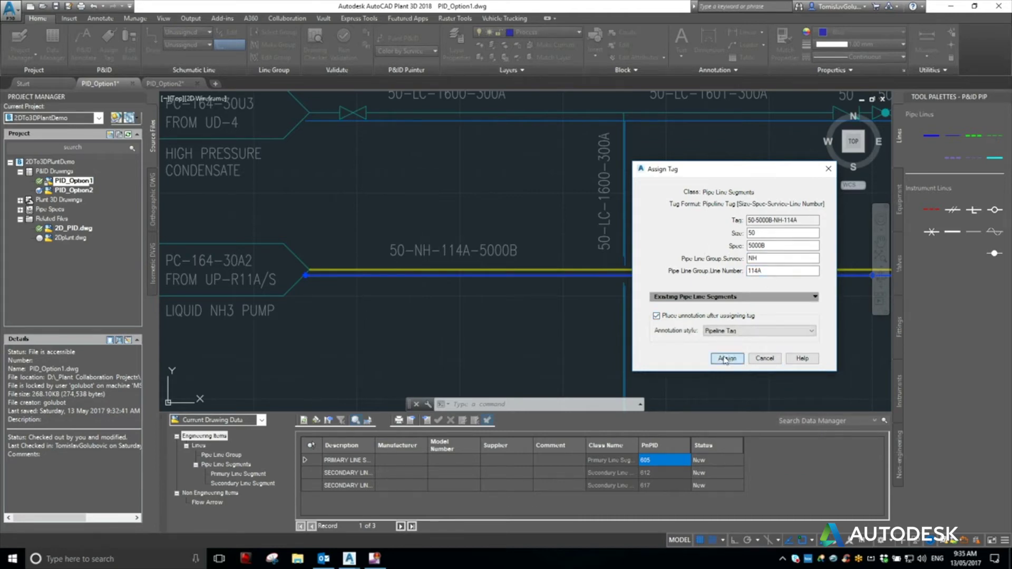
{"action": "left_click", "coordinate": [726, 359]}
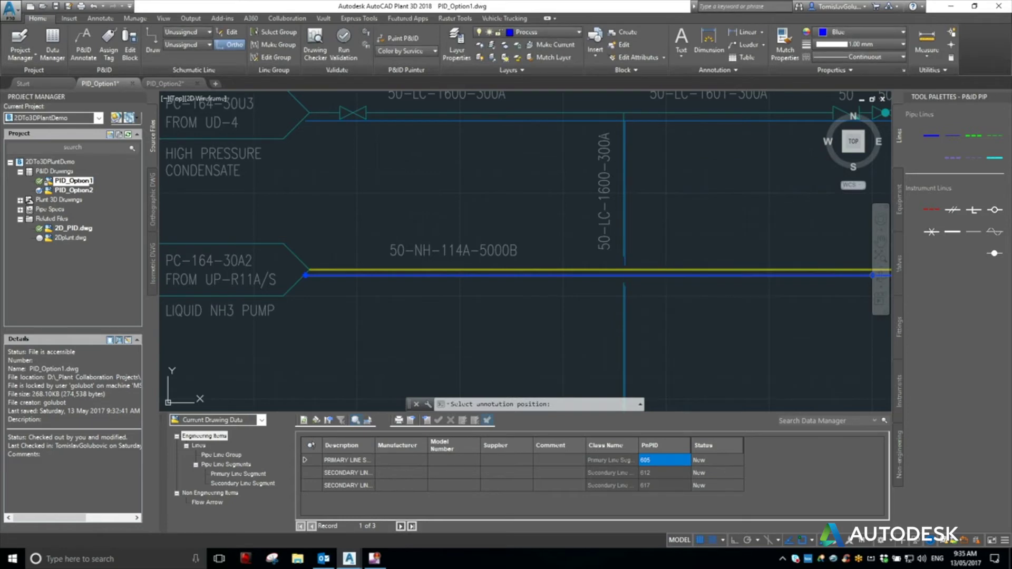
With Osnap off, place the 50-5000B-NH-114A label just above the yellow line.
{"action": "scroll", "coordinate": [459, 221], "scroll_direction": "down", "scroll_amount": 5}
{"action": "scroll", "coordinate": [583, 233], "scroll_direction": "up", "scroll_amount": 8}
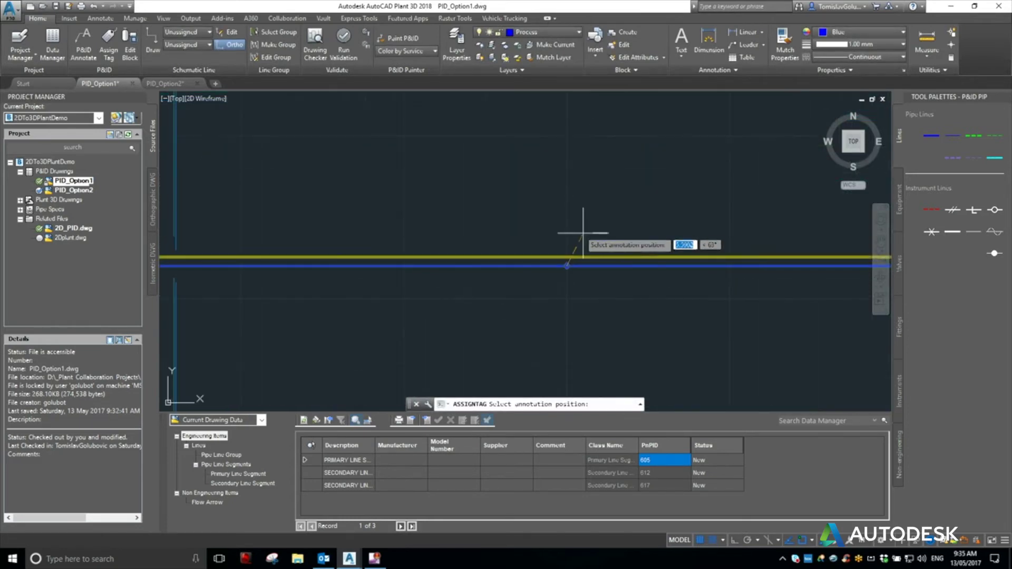
{"action": "key", "text": "F3"}
{"action": "left_click", "coordinate": [567, 243]}
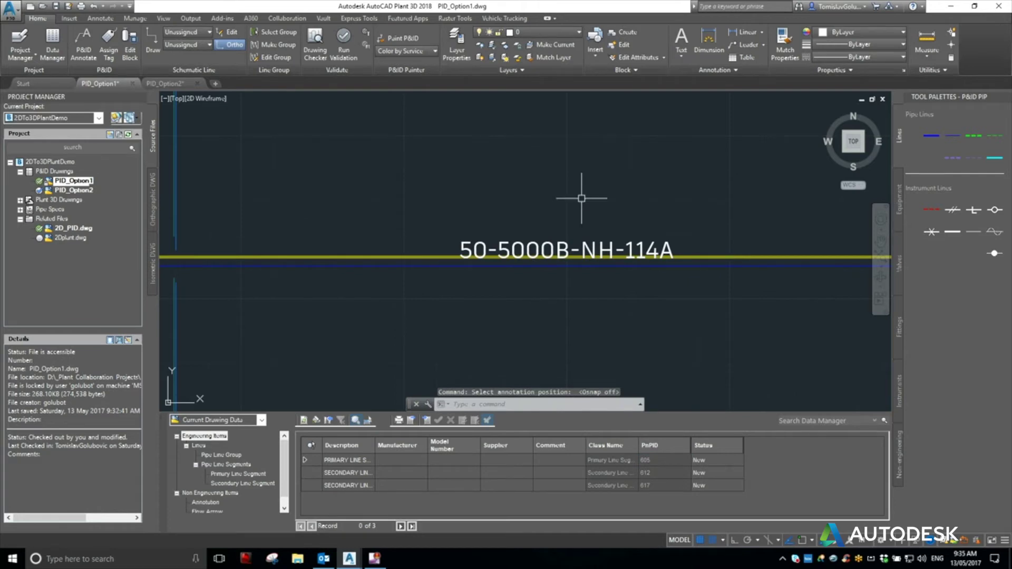
{"action": "scroll", "coordinate": [582, 198], "scroll_direction": "down", "scroll_amount": 2}
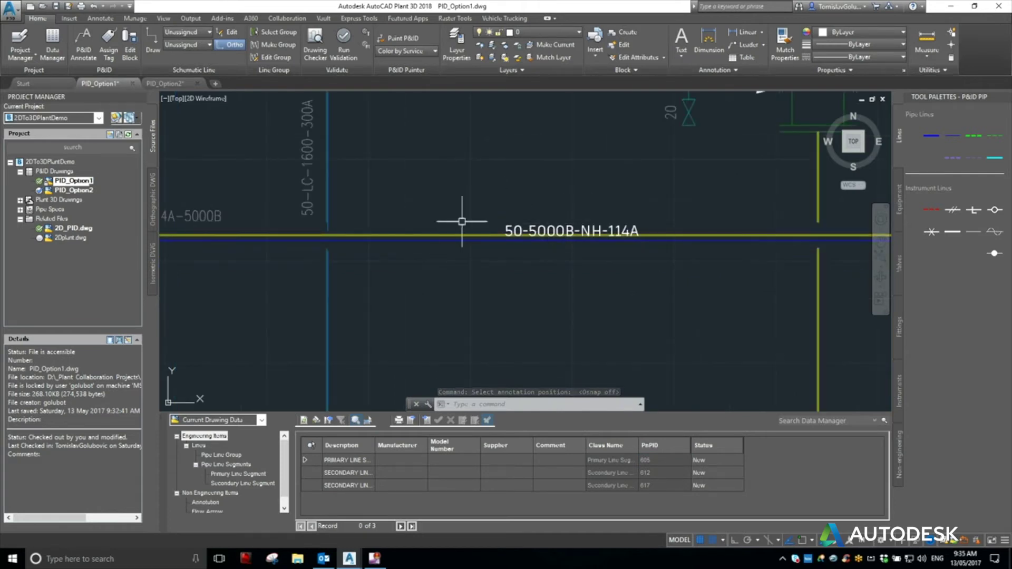
{"action": "scroll", "coordinate": [569, 199], "scroll_direction": "down", "scroll_amount": 2}
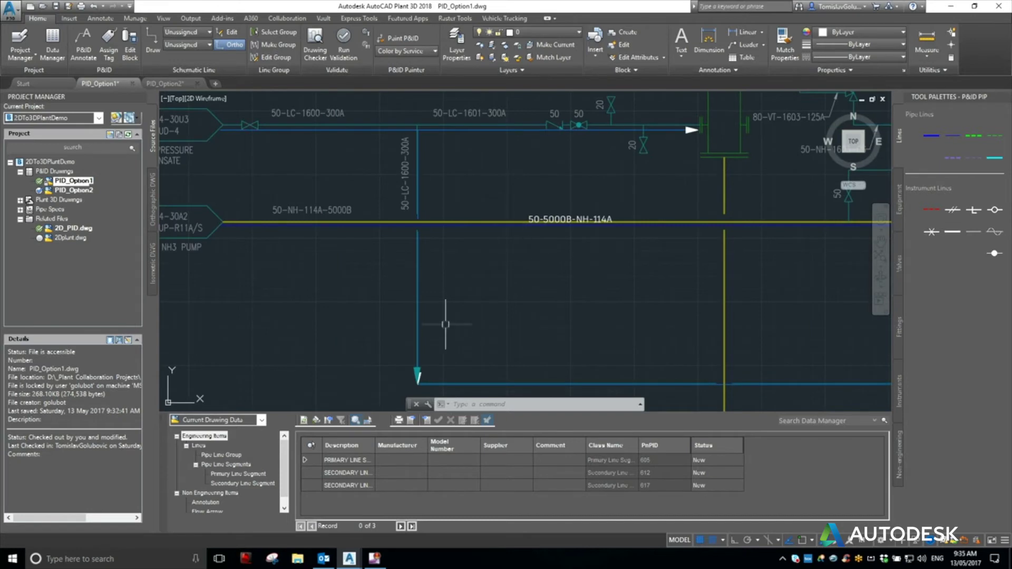
Browse the Data Manager from Pipe Line Group through Primary to the two untagged Secondary Line Segments.
{"action": "left_click", "coordinate": [231, 459]}
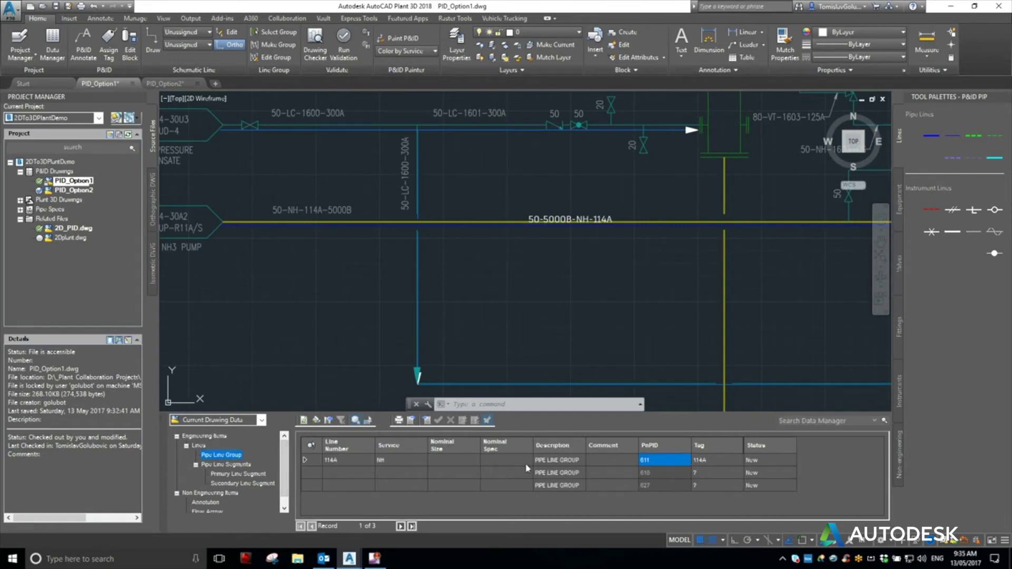
{"action": "left_click", "coordinate": [219, 474]}
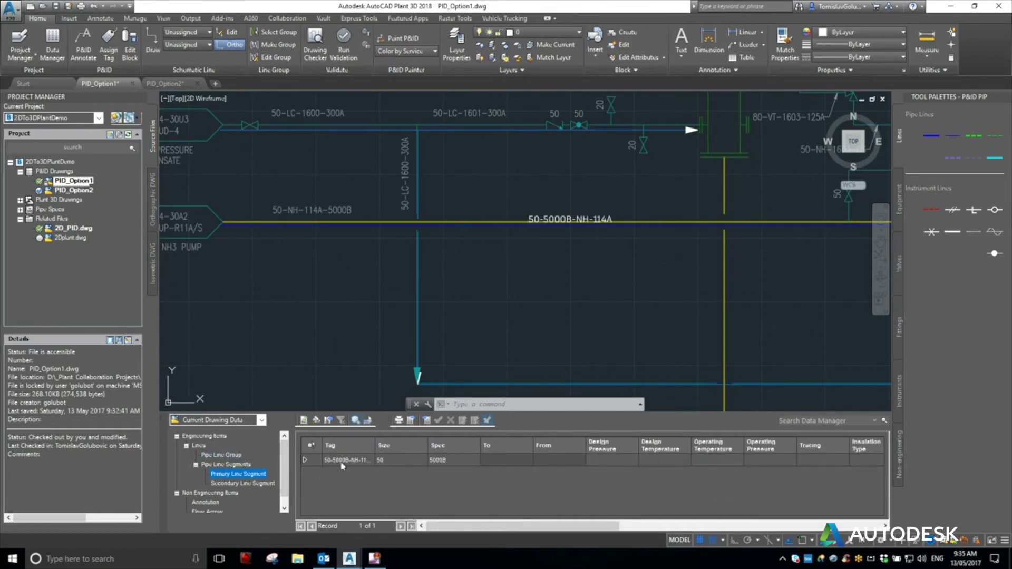
{"action": "left_click", "coordinate": [227, 484]}
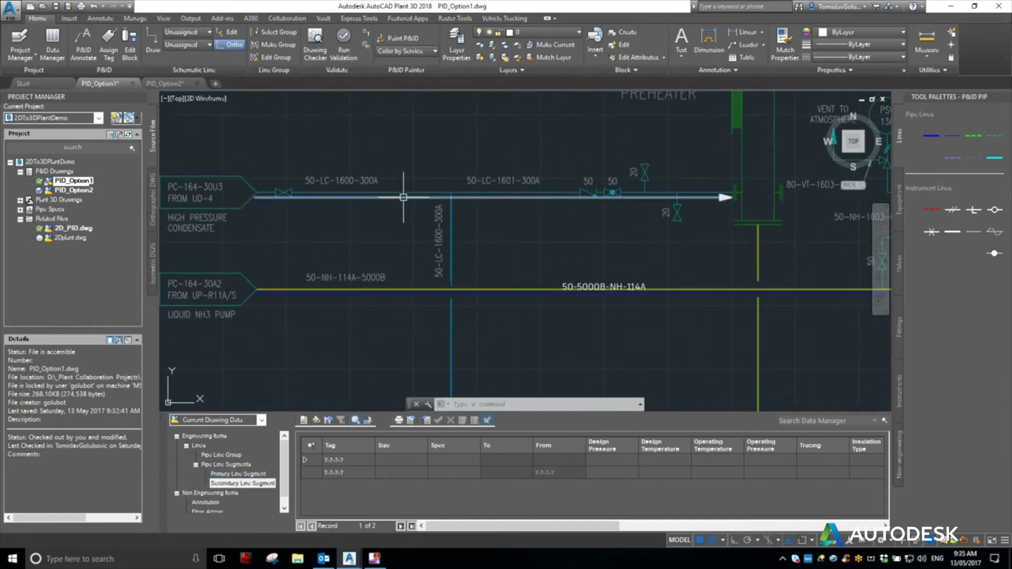
Tag the blue condensate line as size 50, spec 300A, service LC, number 1600.
{"action": "left_click", "coordinate": [404, 198]}
{"action": "right_click", "coordinate": [404, 198]}
{"action": "left_click", "coordinate": [429, 232]}
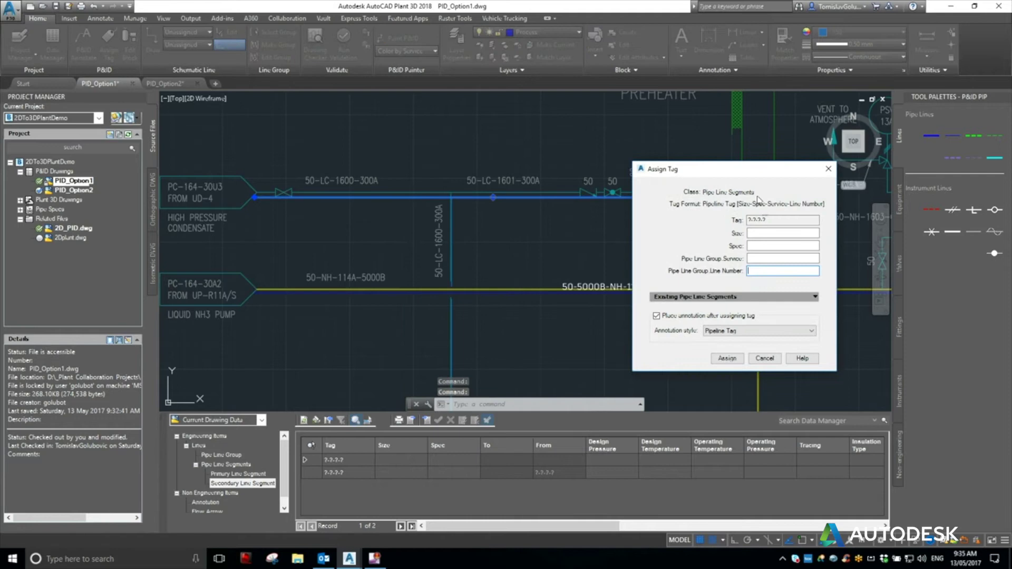
{"action": "left_click", "coordinate": [762, 232]}
{"action": "key", "text": "Tab"}
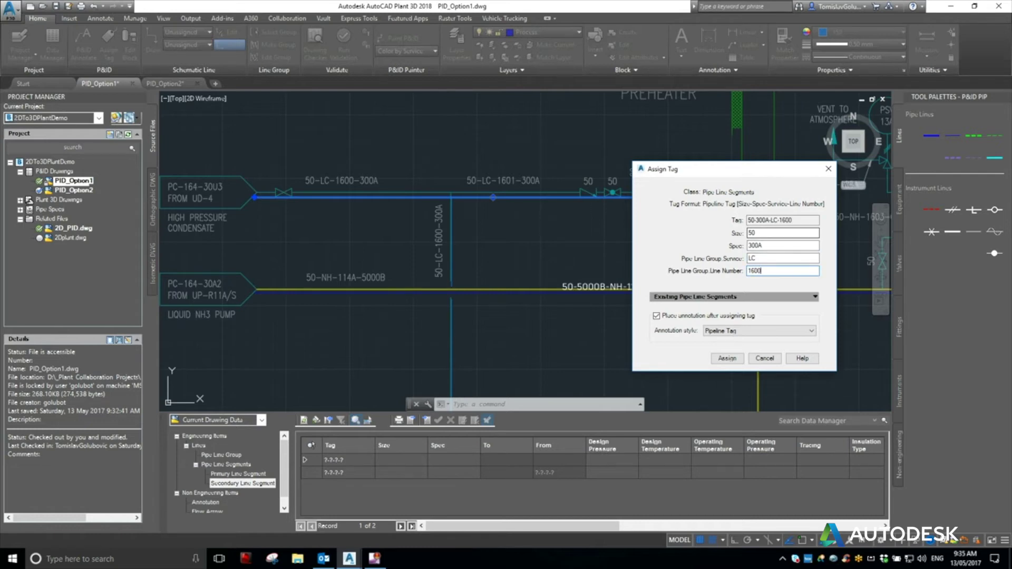
{"action": "left_click", "coordinate": [728, 358]}
Place the 50-300A-LC-1600 label above the condensate line.
{"action": "scroll", "coordinate": [490, 192], "scroll_direction": "up", "scroll_amount": 5}
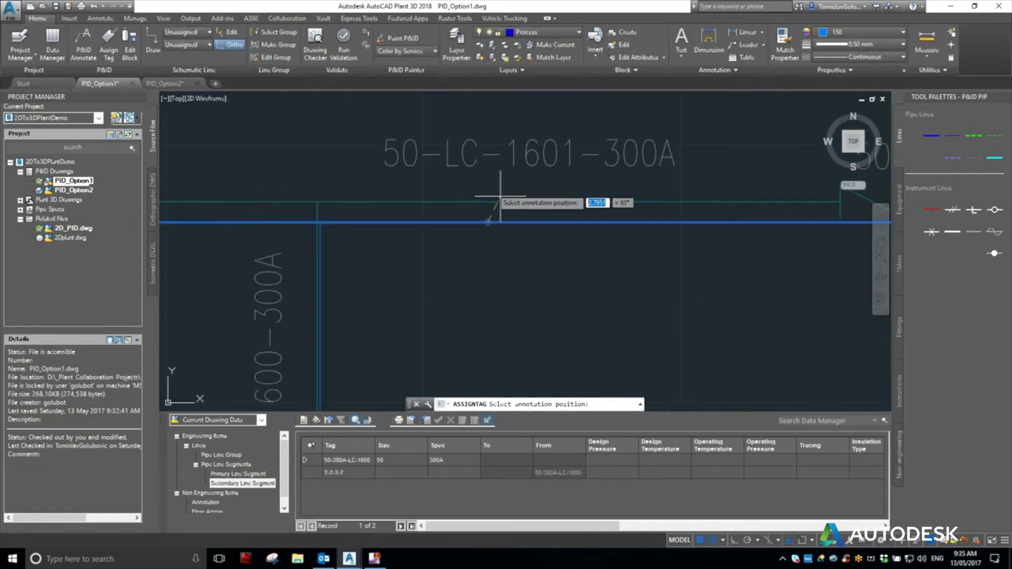
{"action": "scroll", "coordinate": [527, 199], "scroll_direction": "down", "scroll_amount": 5}
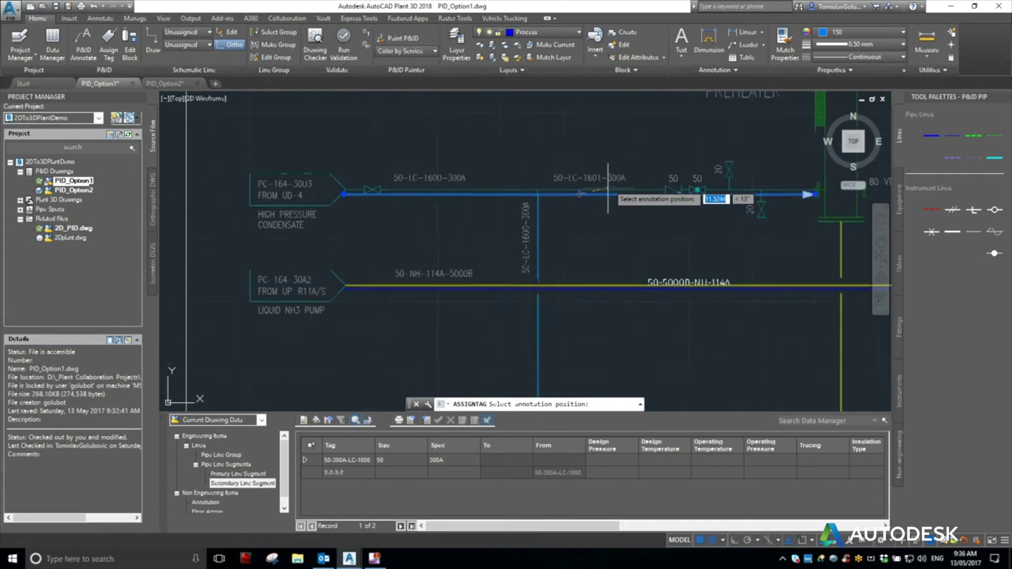
{"action": "scroll", "coordinate": [485, 182], "scroll_direction": "up", "scroll_amount": 3}
{"action": "scroll", "coordinate": [486, 181], "scroll_direction": "up", "scroll_amount": 3}
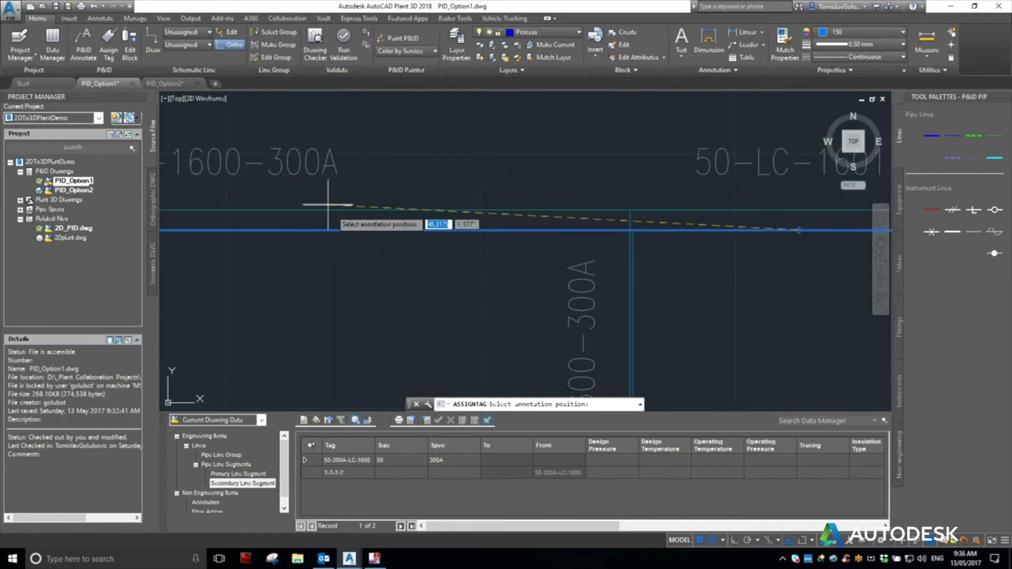
{"action": "left_click", "coordinate": [294, 204]}
{"action": "scroll", "coordinate": [501, 132], "scroll_direction": "down", "scroll_amount": 6}
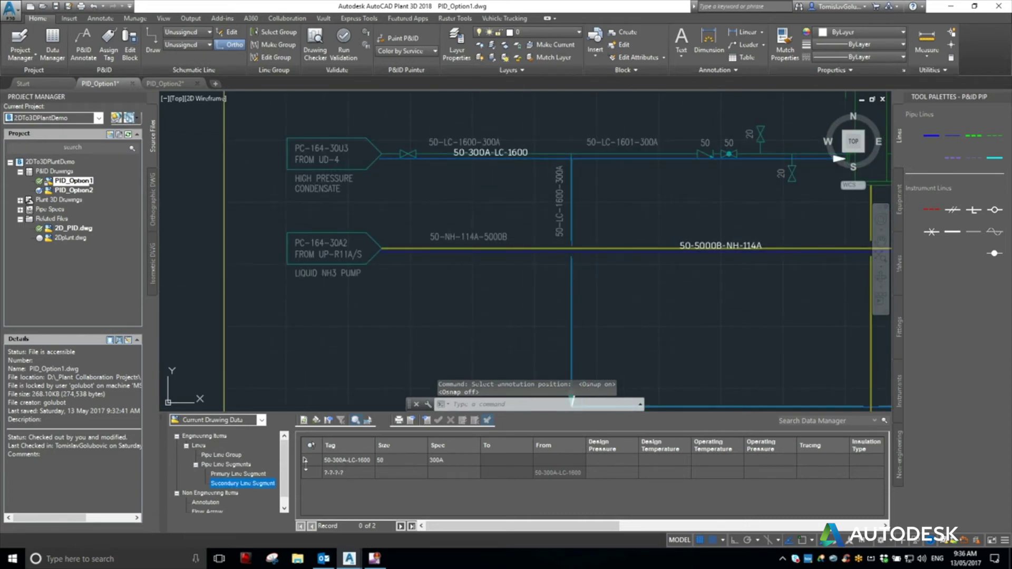
Detach the 2D_PID overlay in the XR External References palette, then close the palette.
{"action": "scroll", "coordinate": [391, 198], "scroll_direction": "up", "scroll_amount": 2}
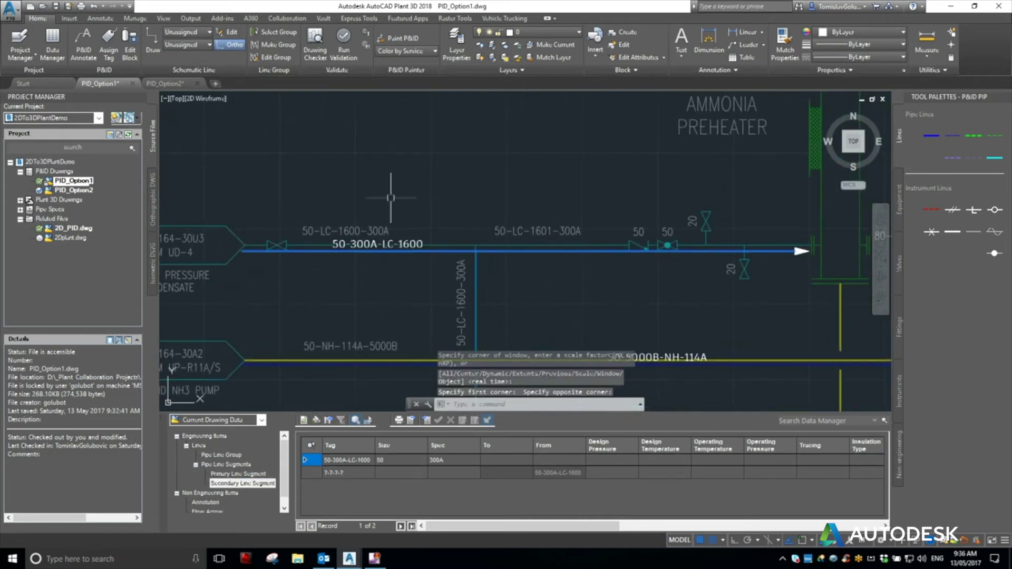
{"action": "scroll", "coordinate": [392, 191], "scroll_direction": "down", "scroll_amount": 4}
{"action": "key", "text": "Escape"}
{"action": "key", "text": "Escape"}
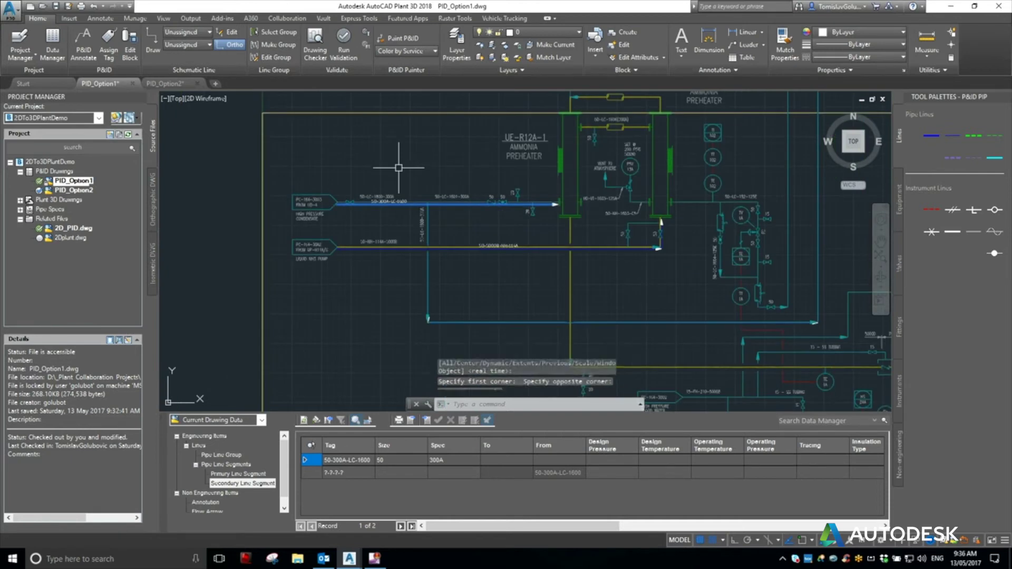
{"action": "middle_click_drag", "start_coordinate": [618, 258], "coordinate": [576, 276]}
{"action": "scroll", "coordinate": [639, 227], "scroll_direction": "up", "scroll_amount": 4}
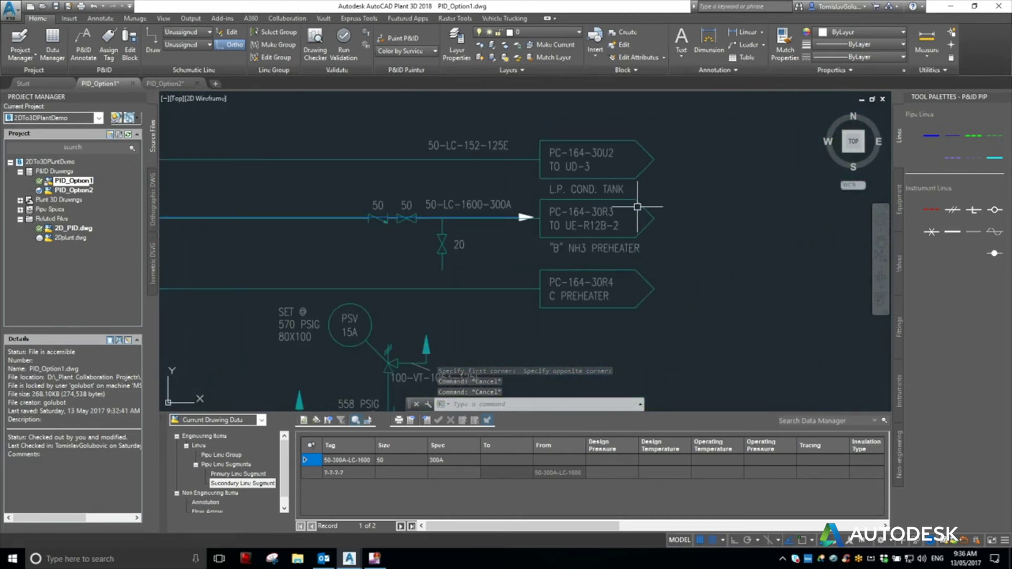
{"action": "type", "text": "XR"}
{"action": "key", "text": "Return"}
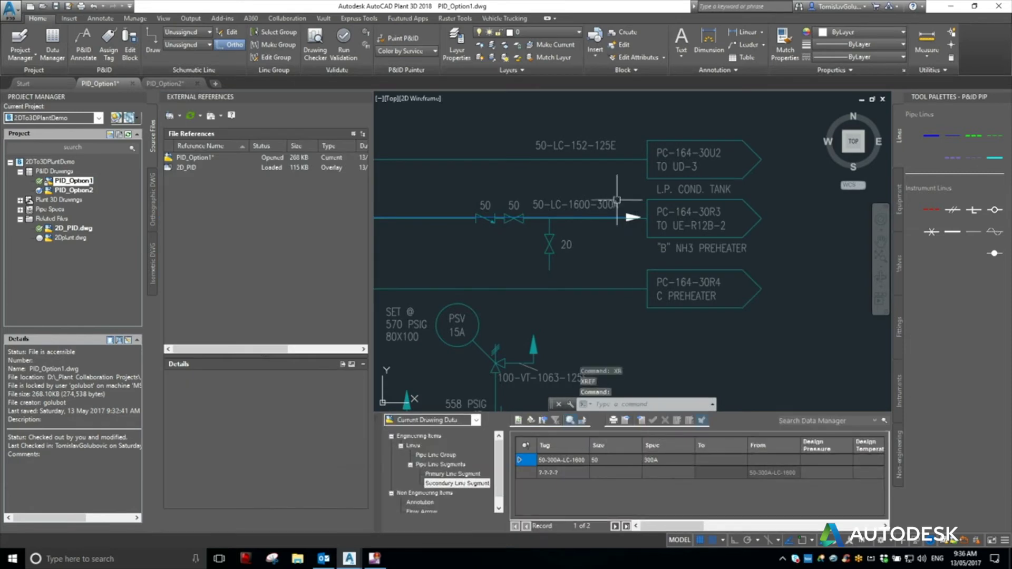
{"action": "right_click", "coordinate": [184, 173]}
{"action": "left_click", "coordinate": [198, 227]}
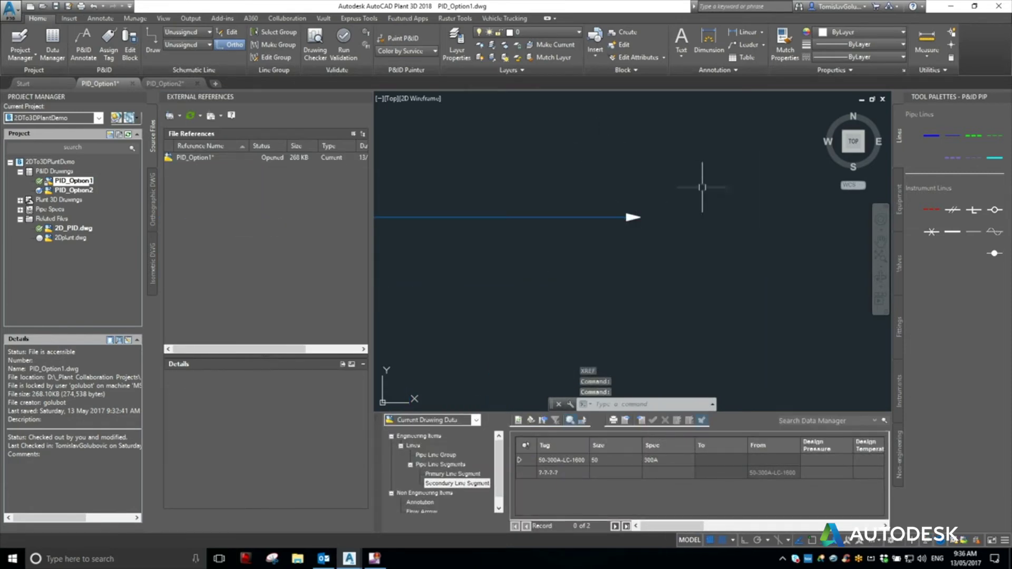
{"action": "left_click", "coordinate": [366, 98]}
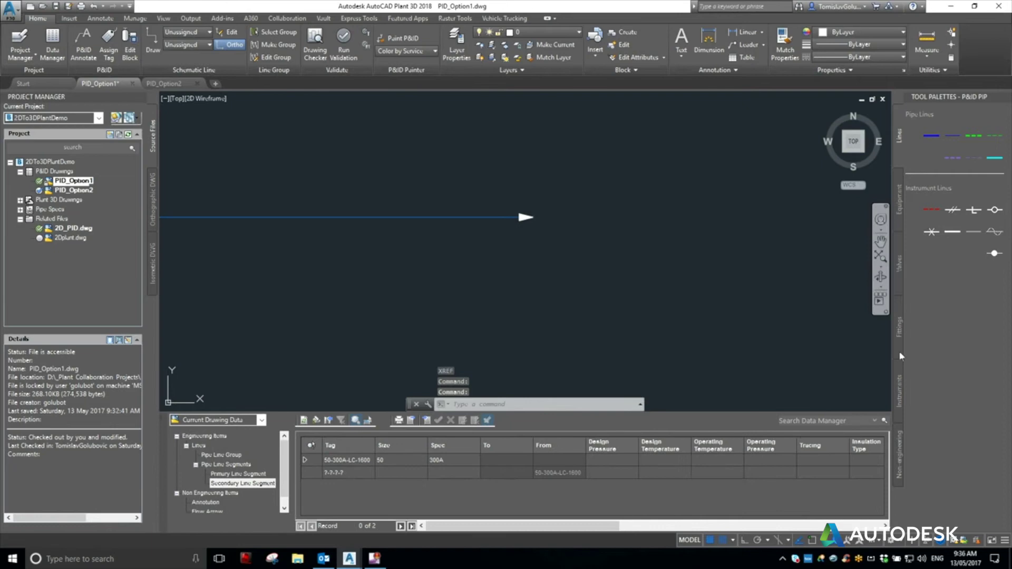
Cap the line's arrow end with an off-page connector from the Non-engineering symbols.
{"action": "left_click", "coordinate": [901, 451]}
{"action": "left_click", "coordinate": [931, 219]}
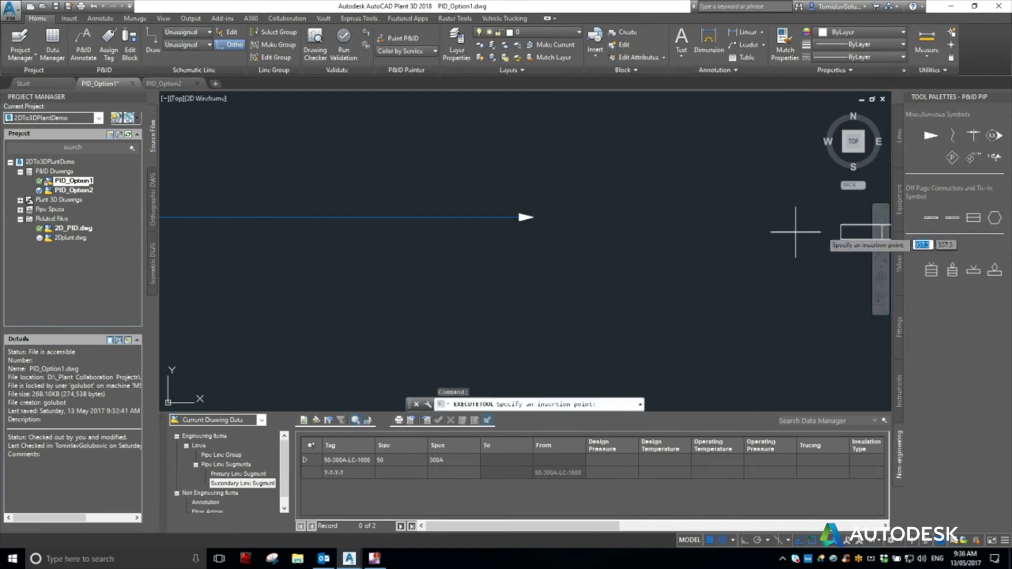
{"action": "left_click", "coordinate": [534, 218]}
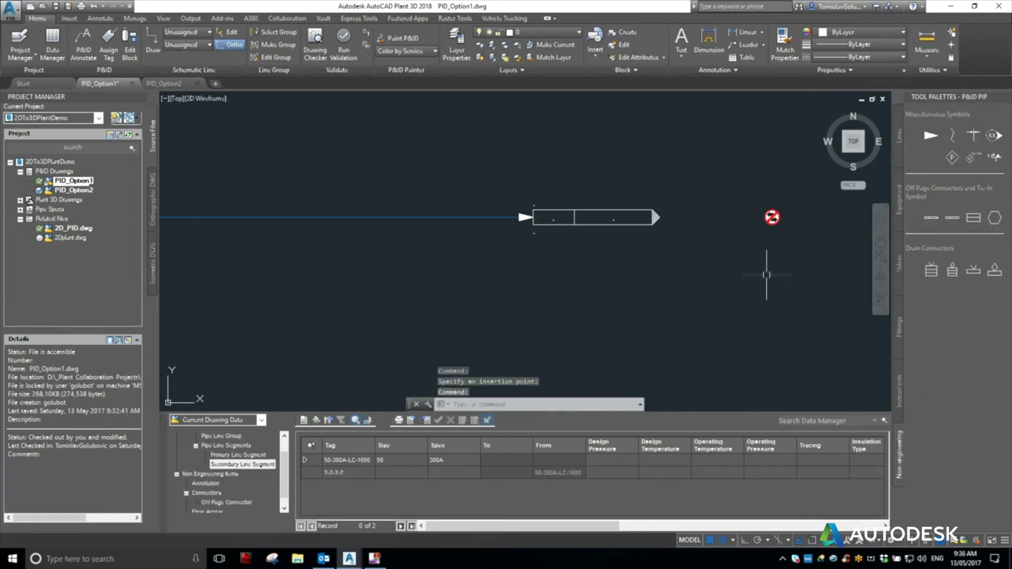
{"action": "scroll", "coordinate": [671, 219], "scroll_direction": "down", "scroll_amount": 5}
{"action": "scroll", "coordinate": [250, 285], "scroll_direction": "up", "scroll_amount": 3}
{"action": "scroll", "coordinate": [250, 285], "scroll_direction": "up", "scroll_amount": 4}
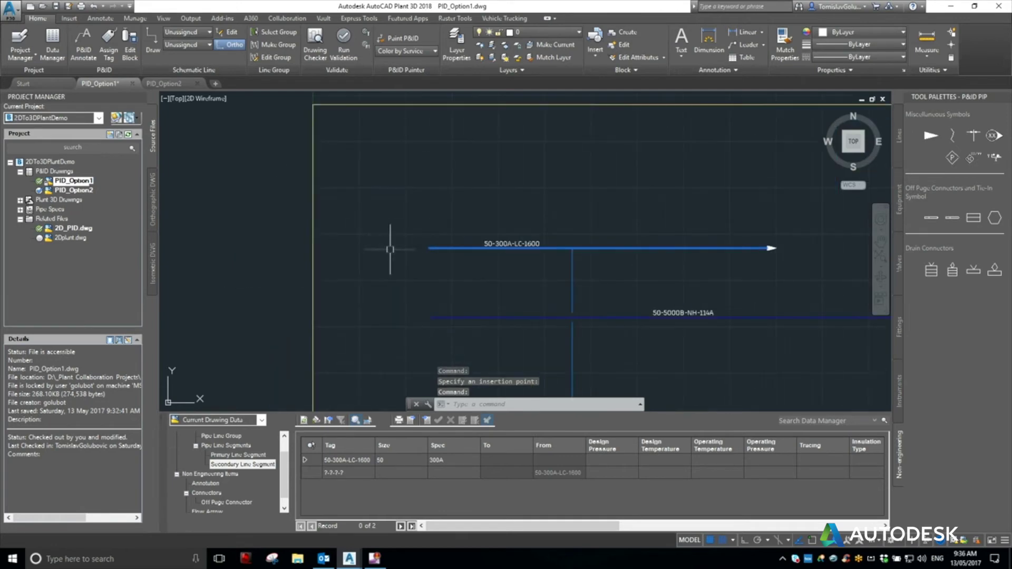
Add off-page connectors at the starts of 50-300A-LC-1600 and 50-5000B-NH-114A, then zoom extents.
{"action": "left_click", "coordinate": [932, 217]}
{"action": "left_click", "coordinate": [429, 248]}
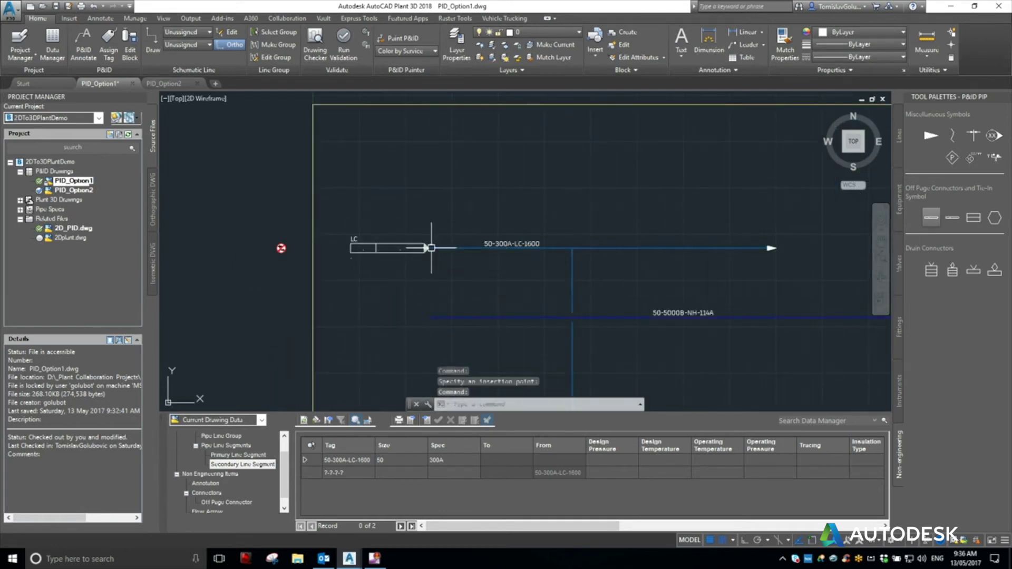
{"action": "left_click", "coordinate": [929, 221]}
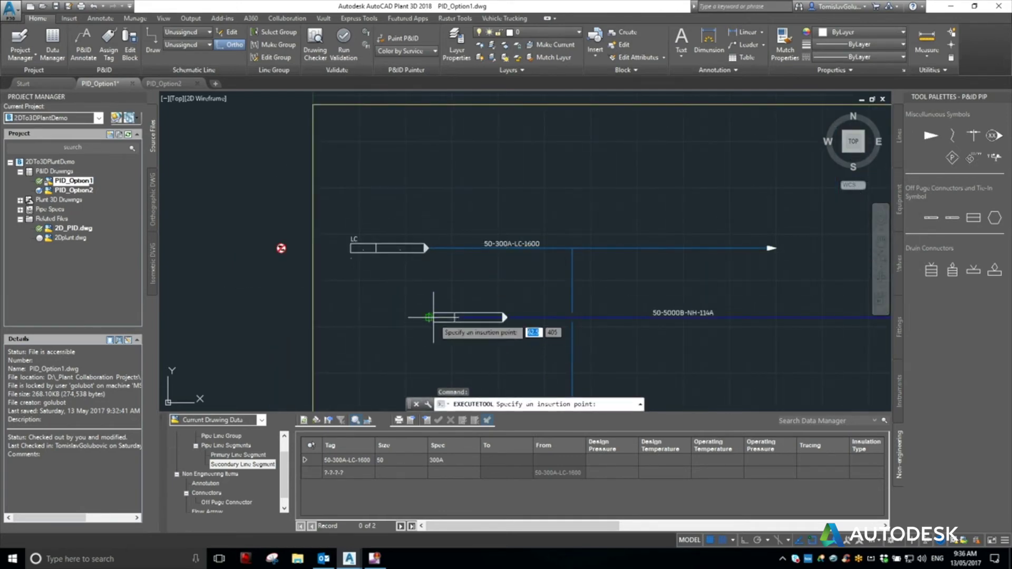
{"action": "left_click", "coordinate": [428, 317]}
{"action": "type", "text": "z"}
{"action": "key", "text": "Return"}
{"action": "type", "text": "e"}
{"action": "key", "text": "Return"}
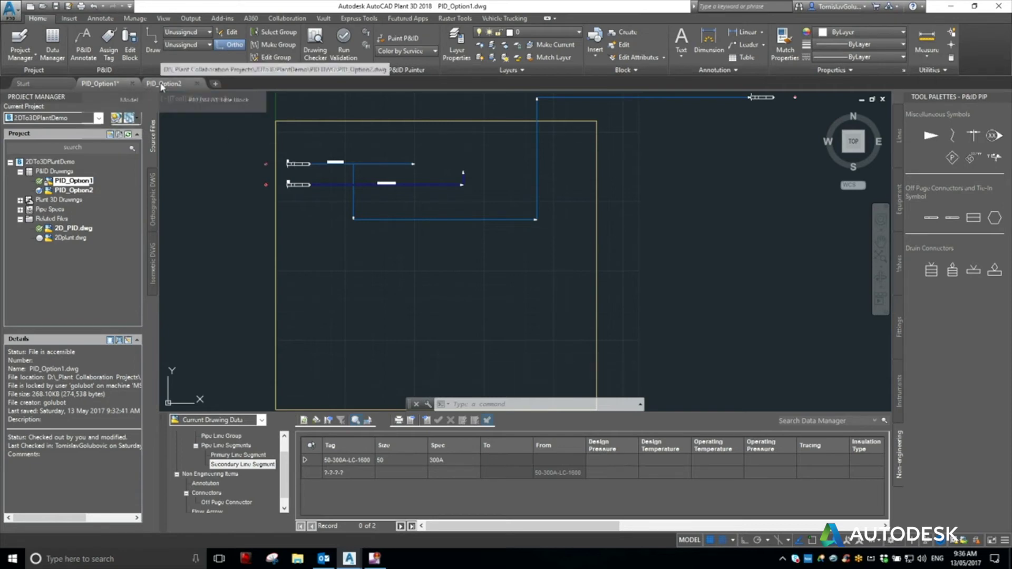
Hide the Data Manager and open 2D_PID.dwg, bringing its lower pipelines into view.
{"action": "key", "text": "ctrl+4"}
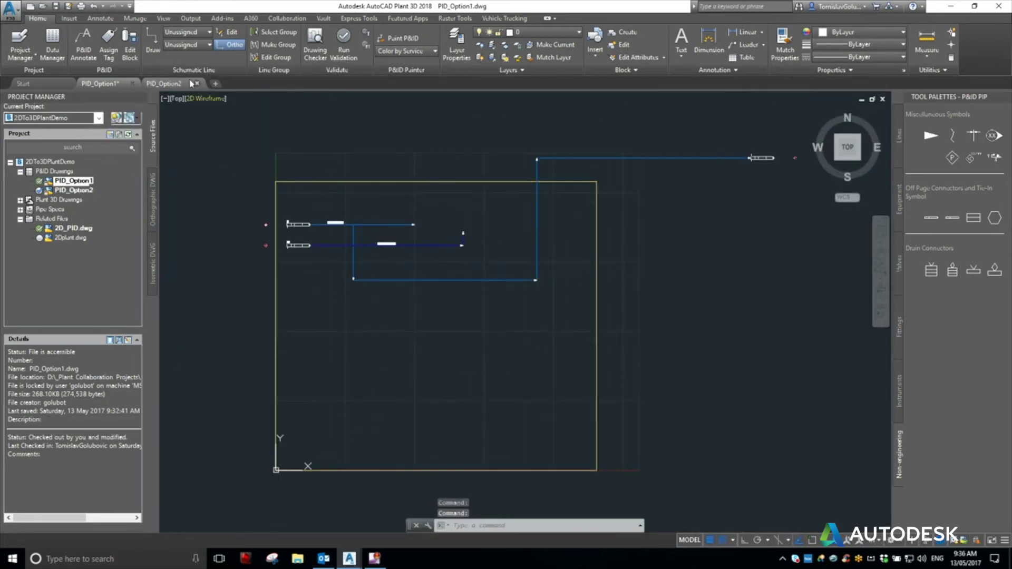
{"action": "left_click", "coordinate": [163, 83]}
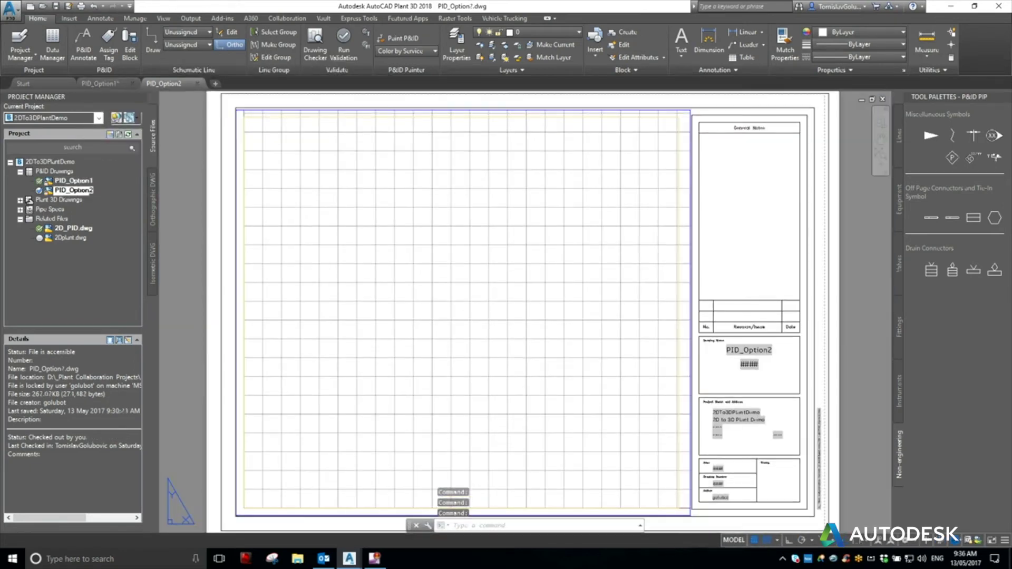
{"action": "double_click", "coordinate": [73, 228]}
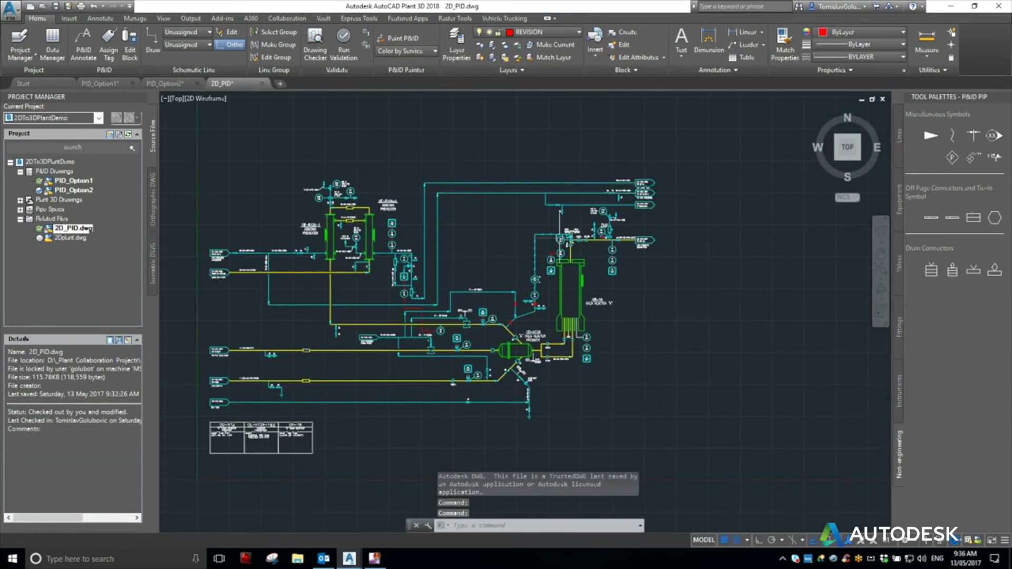
{"action": "scroll", "coordinate": [667, 157], "scroll_direction": "up", "scroll_amount": 2}
{"action": "mouse_move", "coordinate": [460, 304]}
{"action": "middle_mouse_down"}
{"action": "mouse_move", "coordinate": [738, 285]}
{"action": "mouse_move", "coordinate": [756, 163]}
{"action": "middle_mouse_up"}
{"action": "scroll", "coordinate": [252, 264], "scroll_direction": "up", "scroll_amount": 2}
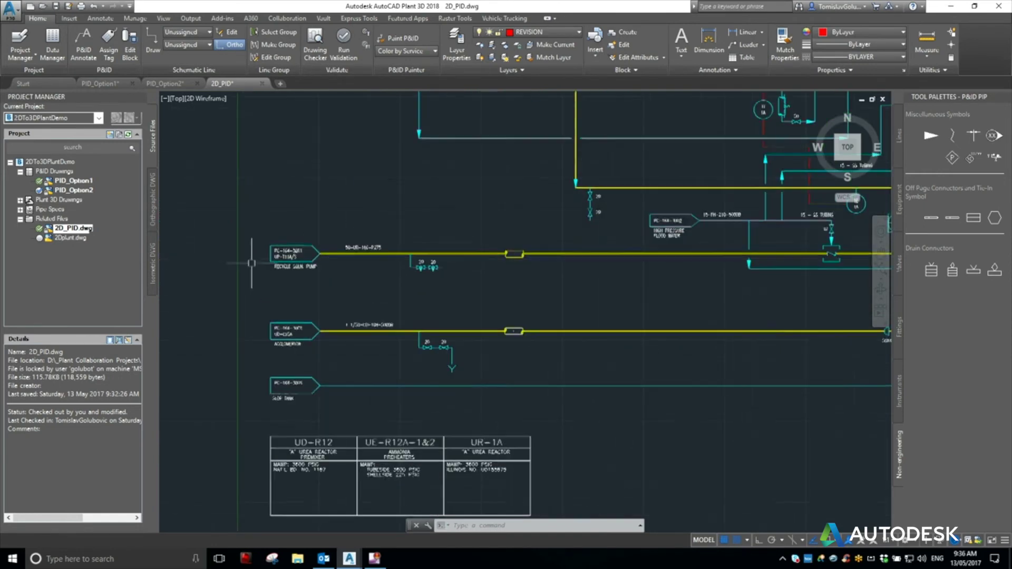
Copy the three lower pipelines and their valves to the clipboard using window selections.
{"action": "key", "text": "ctrl+c"}
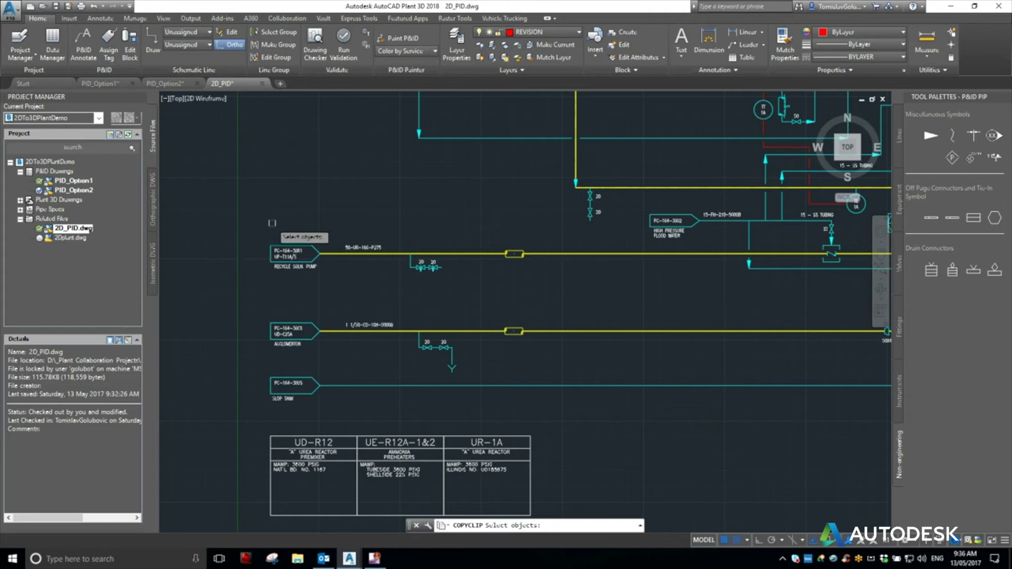
{"action": "left_click", "coordinate": [309, 215]}
{"action": "left_click", "coordinate": [556, 391]}
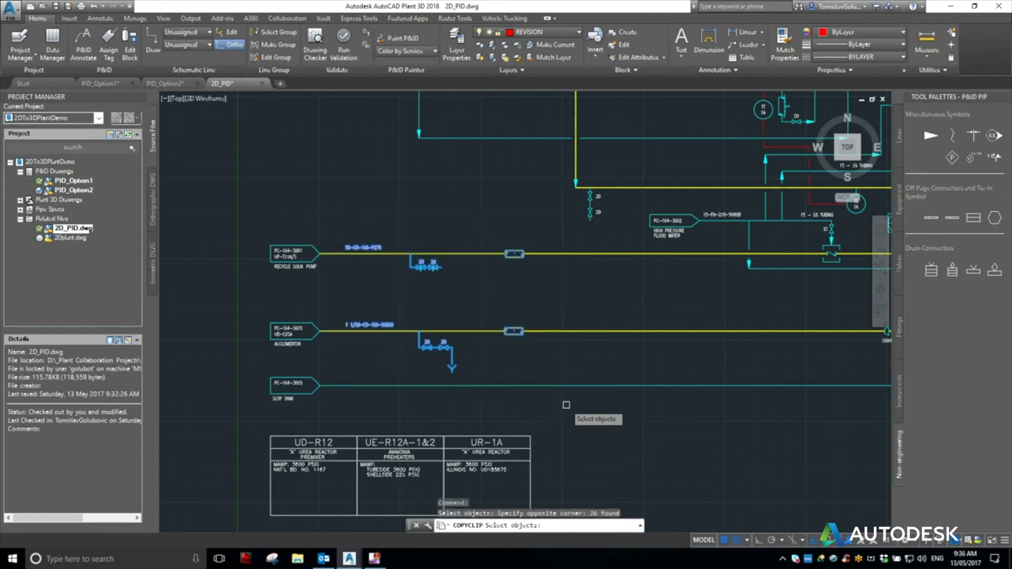
{"action": "left_click", "coordinate": [567, 404]}
{"action": "left_click", "coordinate": [330, 221]}
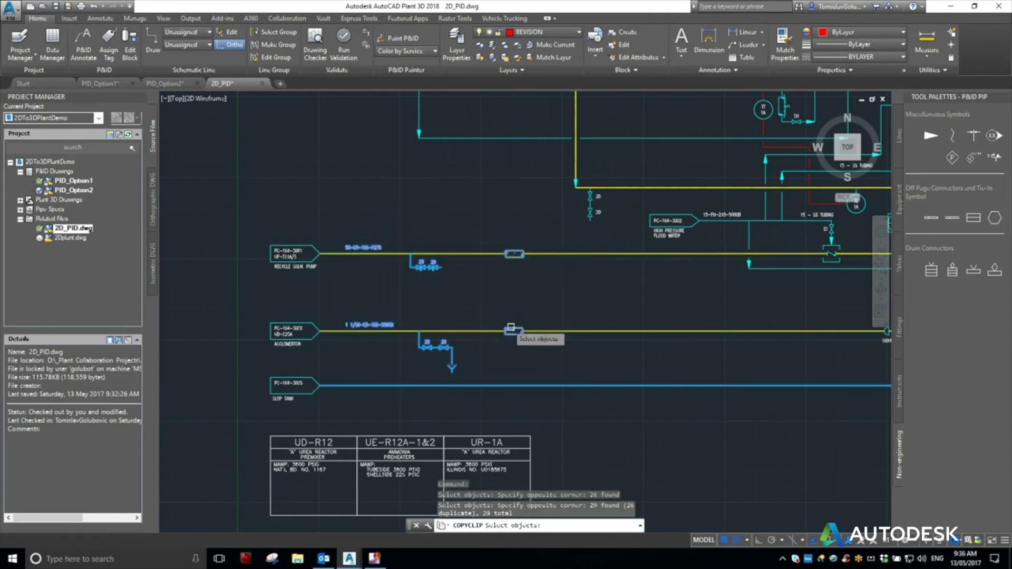
{"action": "left_click", "coordinate": [582, 396]}
{"action": "left_click", "coordinate": [381, 239]}
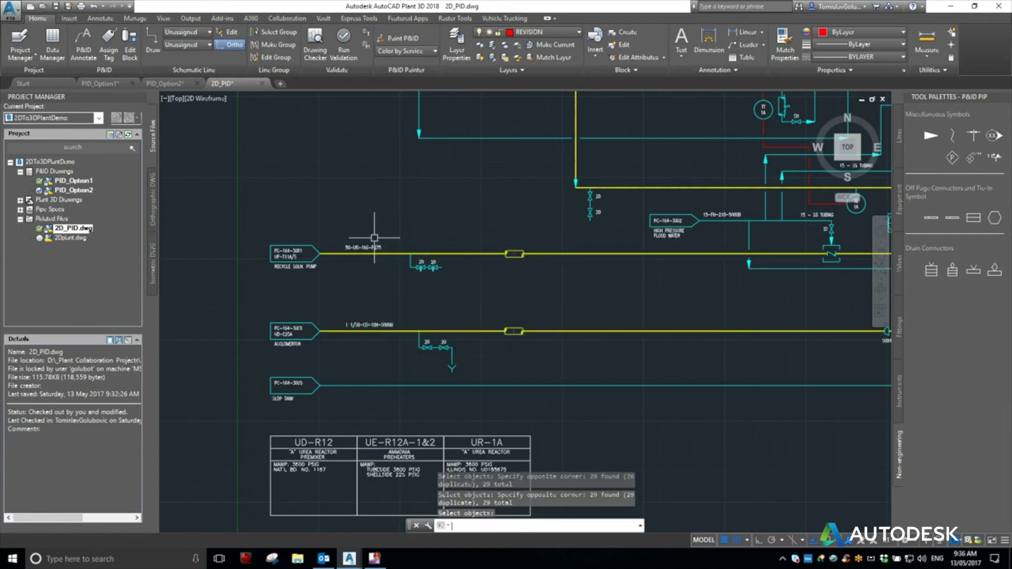
{"action": "key", "text": "Return"}
Paste the copied pipelines into PID_Option2's layout viewport.
{"action": "left_click", "coordinate": [176, 85]}
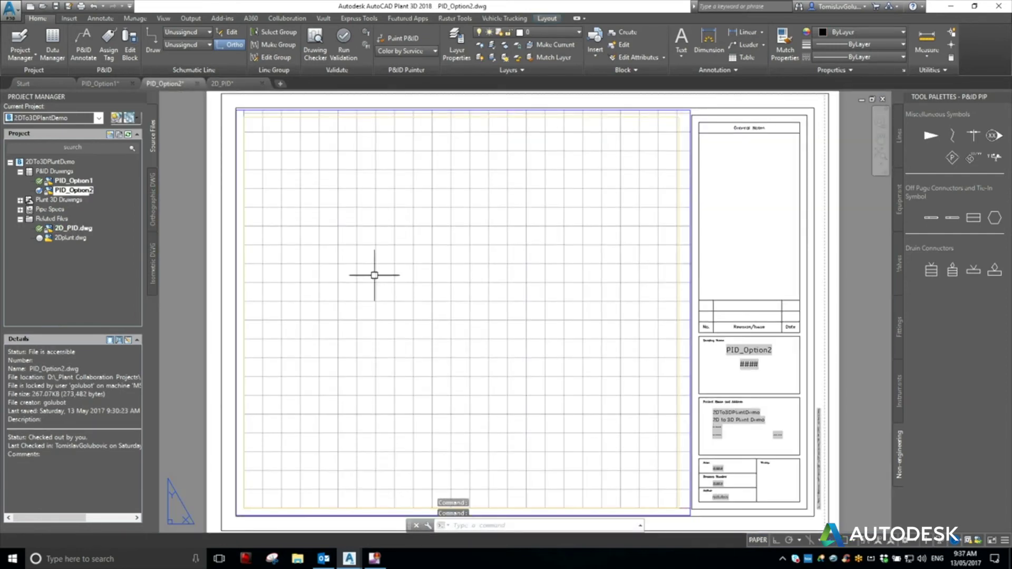
{"action": "double_click", "coordinate": [338, 348]}
{"action": "key", "text": "ctrl+v"}
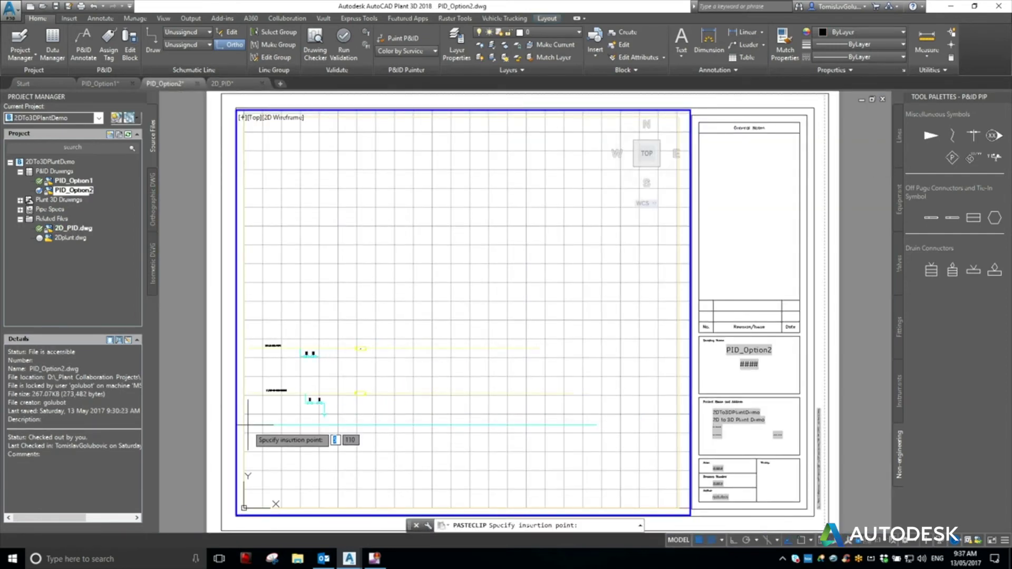
{"action": "middle_click_drag", "start_coordinate": [403, 318], "coordinate": [466, 285]}
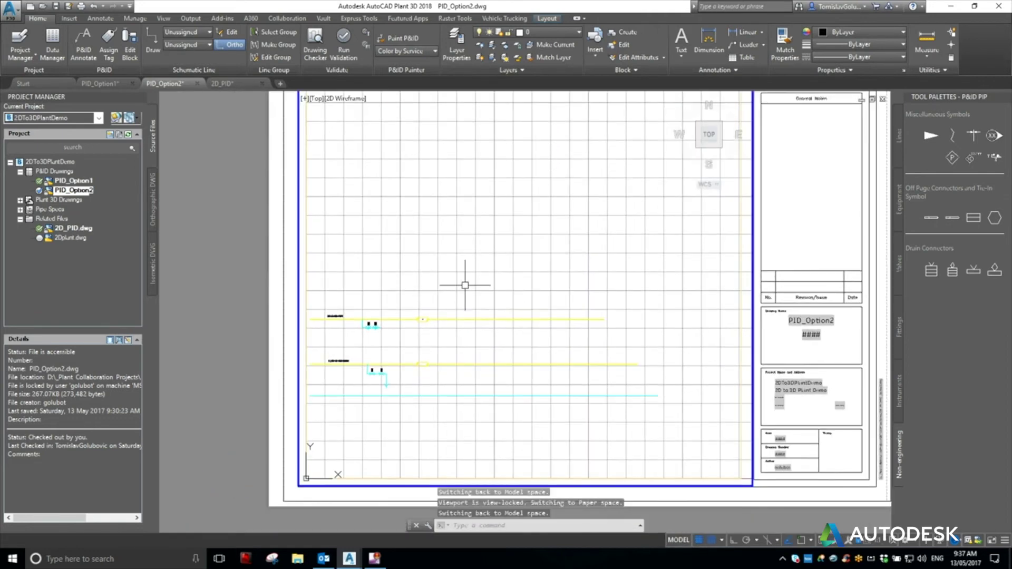
Set TILEMODE to 1 for model space and zoom extents onto the pasted lines.
{"action": "type", "text": "MODE"}
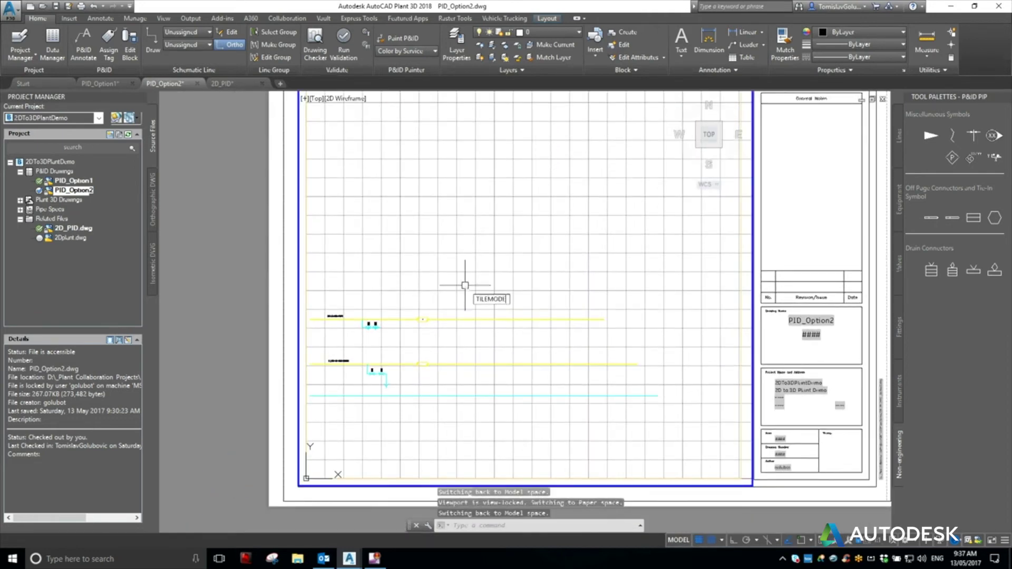
{"action": "key", "text": "Return"}
{"action": "type", "text": "1"}
{"action": "key", "text": "Return"}
{"action": "type", "text": "z"}
{"action": "key", "text": "Return"}
{"action": "type", "text": "e"}
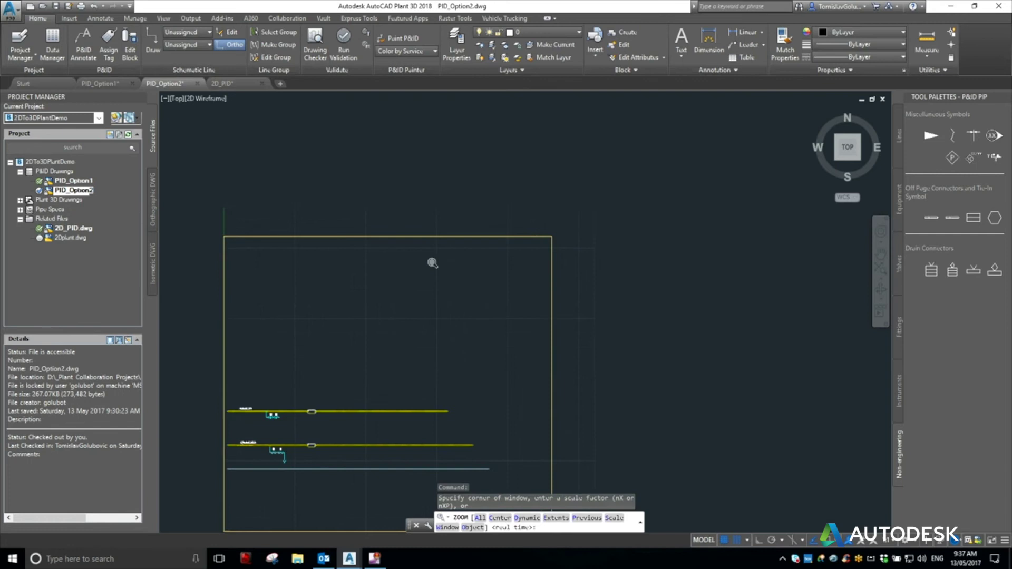
{"action": "key", "text": "Return"}
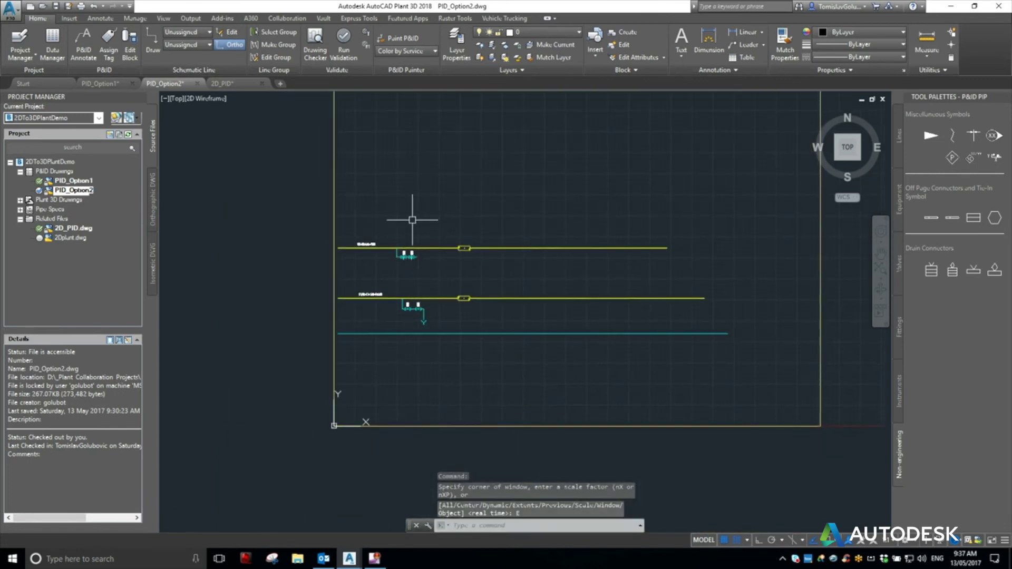
{"action": "scroll", "coordinate": [419, 234], "scroll_direction": "up", "scroll_amount": 2}
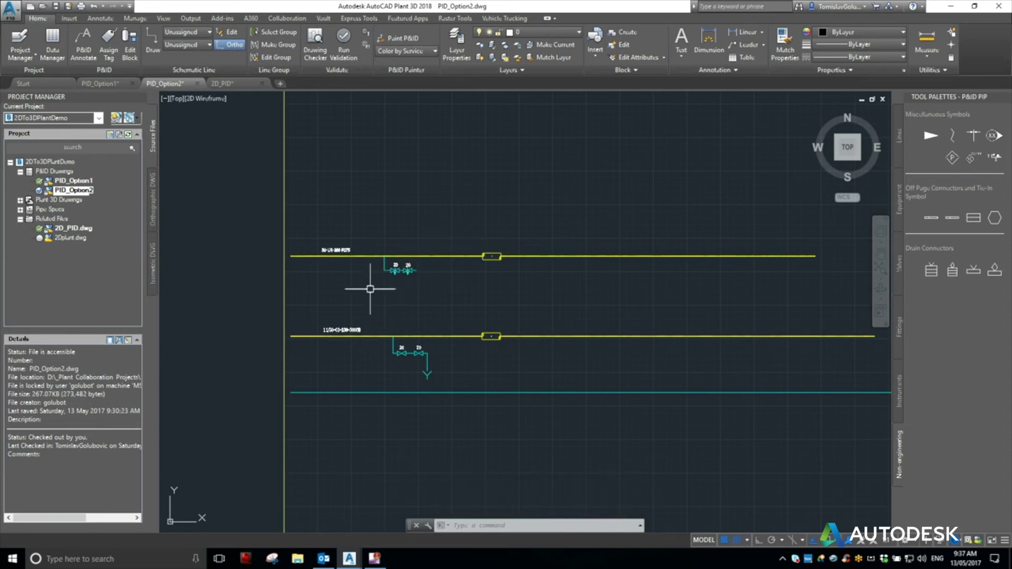
Convert the two upper pasted lines into Primary Line Segment P&ID objects.
{"action": "right_click", "coordinate": [466, 258]}
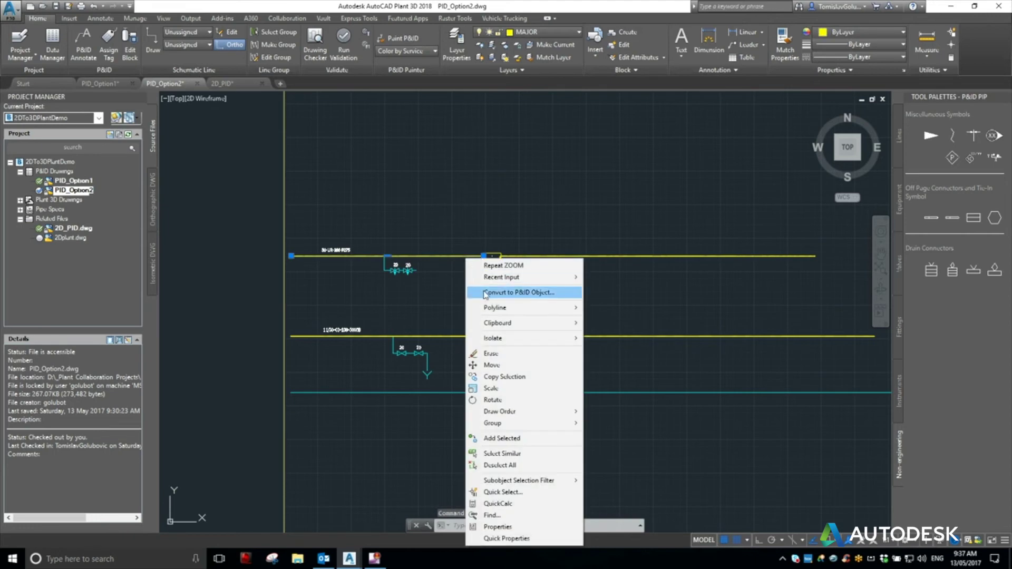
{"action": "left_click", "coordinate": [519, 293]}
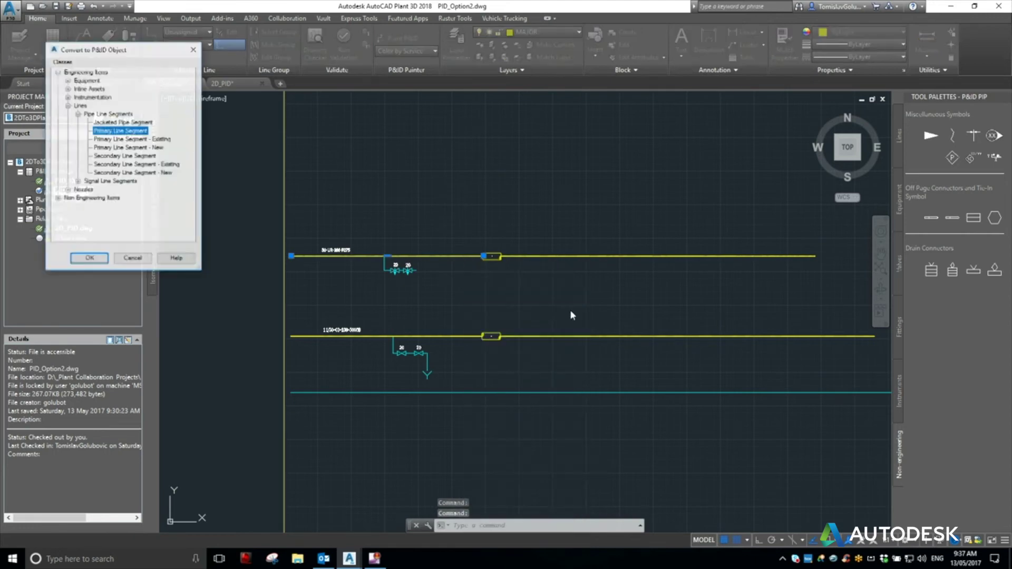
{"action": "left_click", "coordinate": [89, 259]}
{"action": "scroll", "coordinate": [382, 249], "scroll_direction": "up", "scroll_amount": 2}
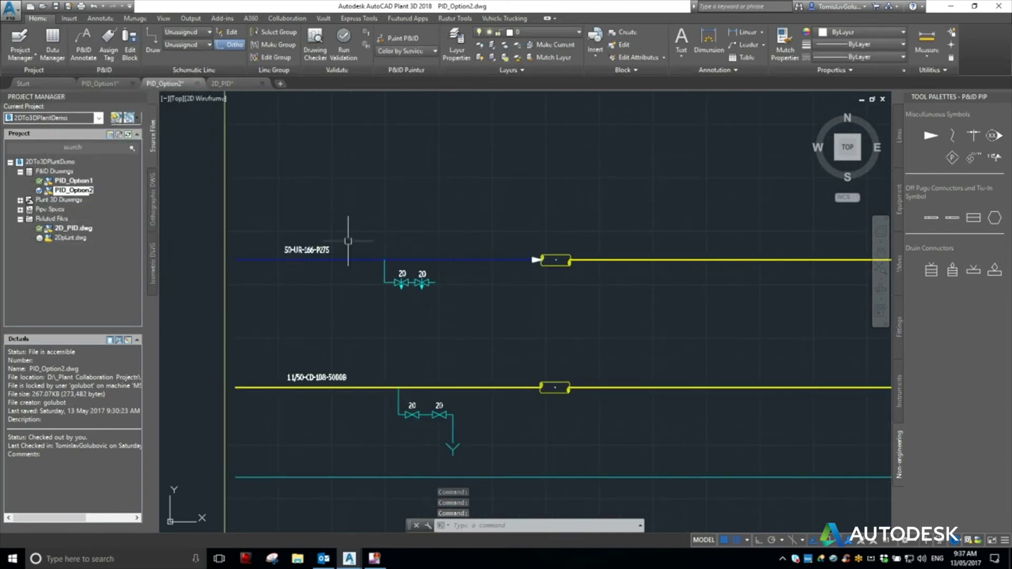
{"action": "left_click", "coordinate": [449, 387]}
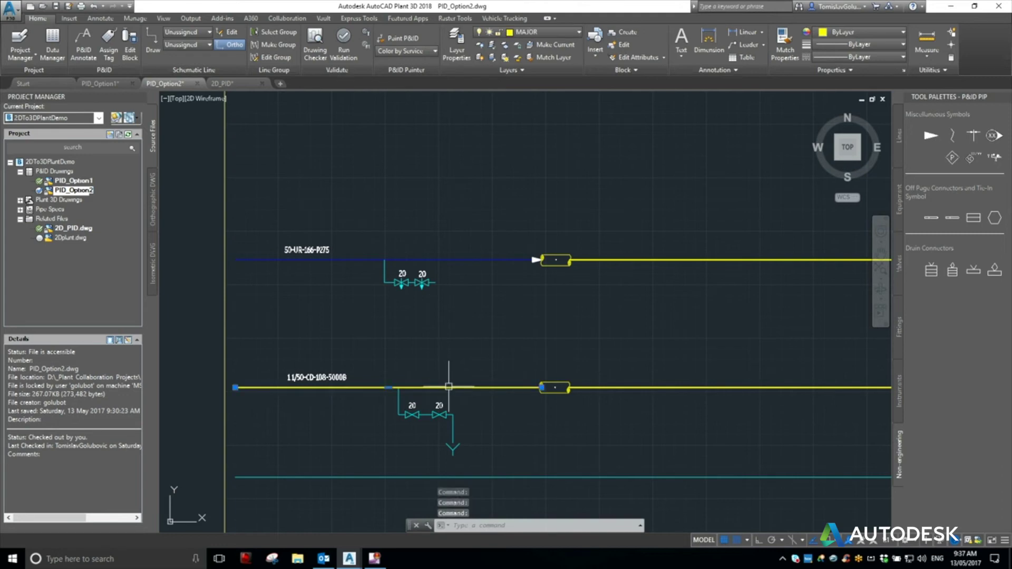
{"action": "right_click", "coordinate": [449, 387]}
{"action": "left_click", "coordinate": [501, 134]}
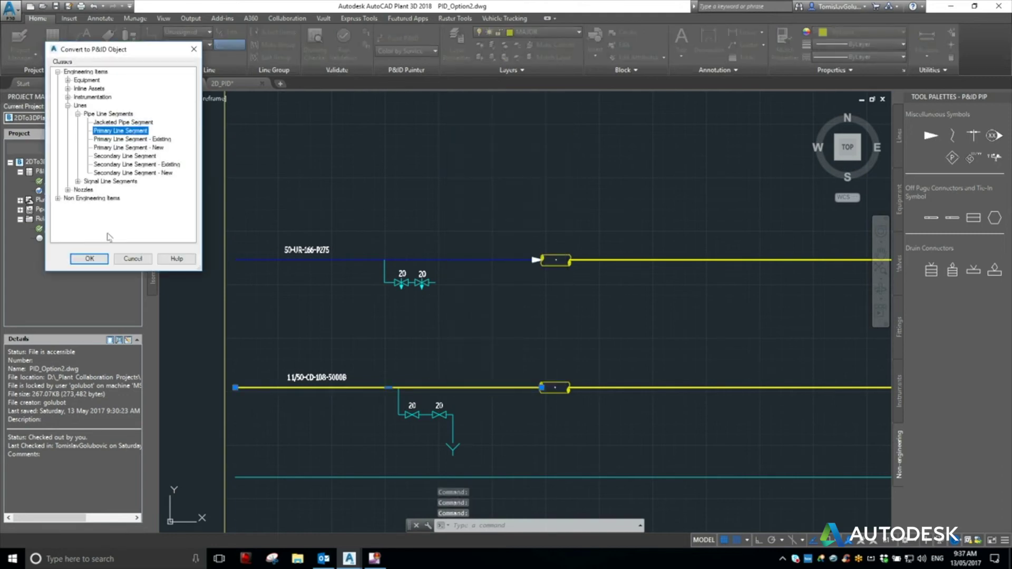
{"action": "left_click", "coordinate": [90, 258]}
Convert the bottom pasted line into a Secondary Line Segment.
{"action": "left_click", "coordinate": [459, 396]}
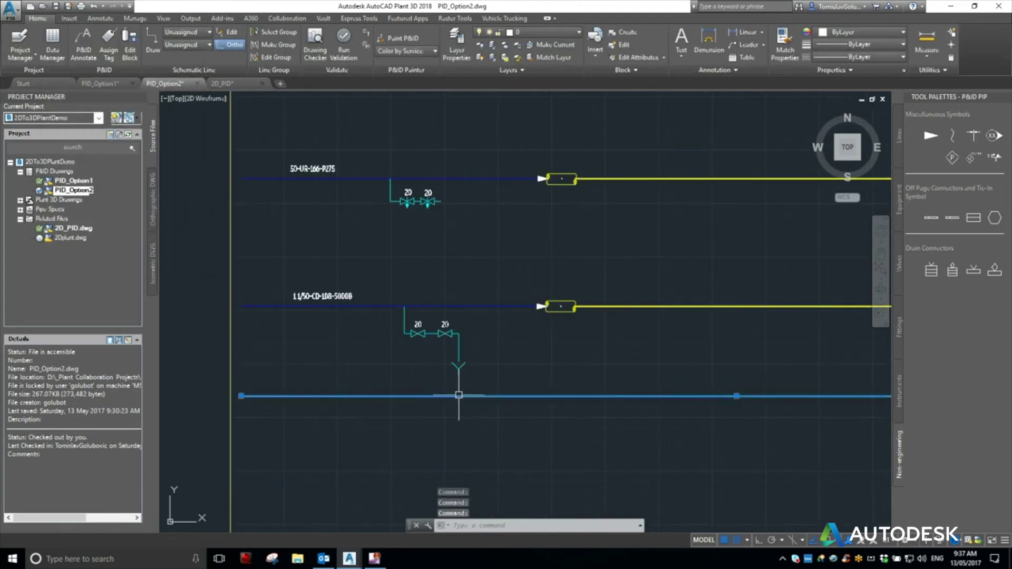
{"action": "right_click", "coordinate": [459, 395]}
{"action": "left_click", "coordinate": [500, 157]}
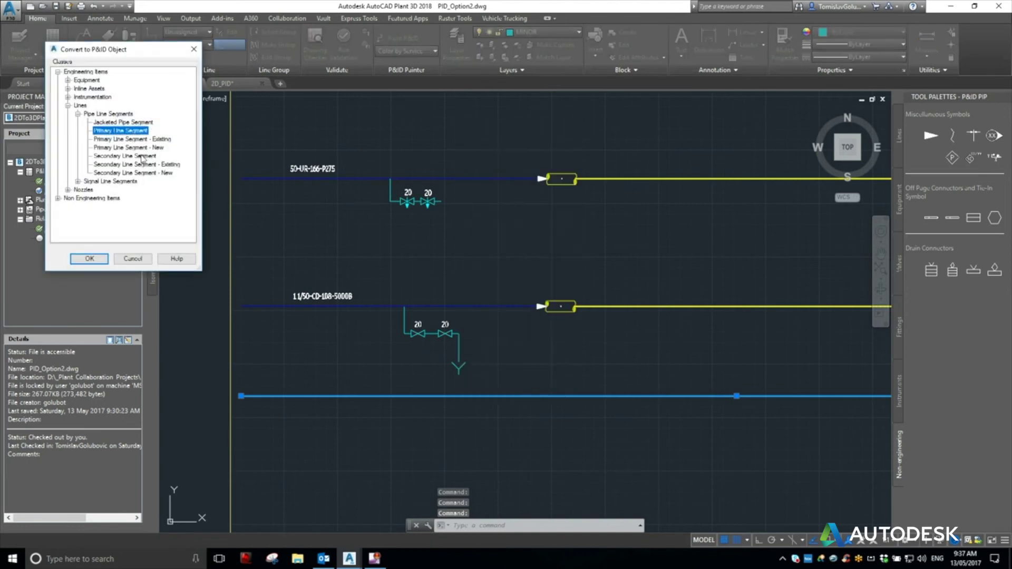
{"action": "left_click", "coordinate": [142, 156]}
{"action": "left_click", "coordinate": [89, 259]}
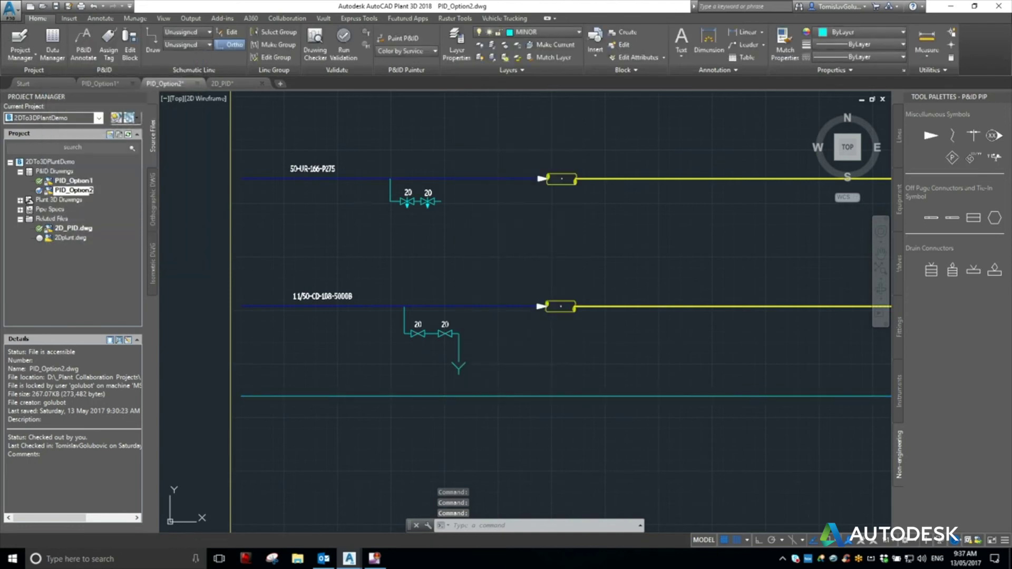
Erase the leftover yellow box and line piece on the upper line.
{"action": "scroll", "coordinate": [522, 296], "scroll_direction": "down", "scroll_amount": 2}
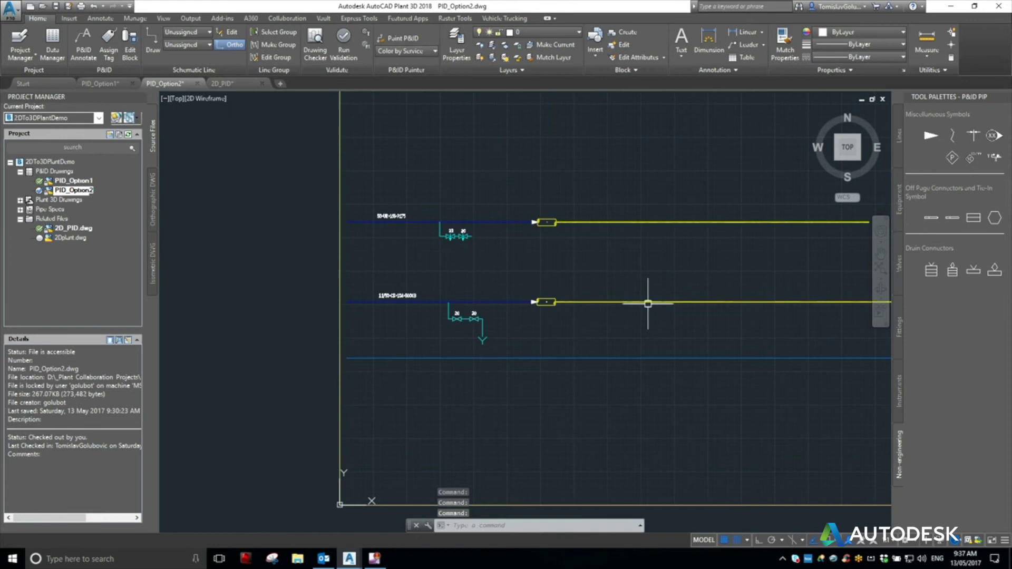
{"action": "middle_click_drag", "start_coordinate": [649, 301], "coordinate": [490, 315]}
{"action": "scroll", "coordinate": [490, 314], "scroll_direction": "up", "scroll_amount": 2}
{"action": "left_click", "coordinate": [385, 218]}
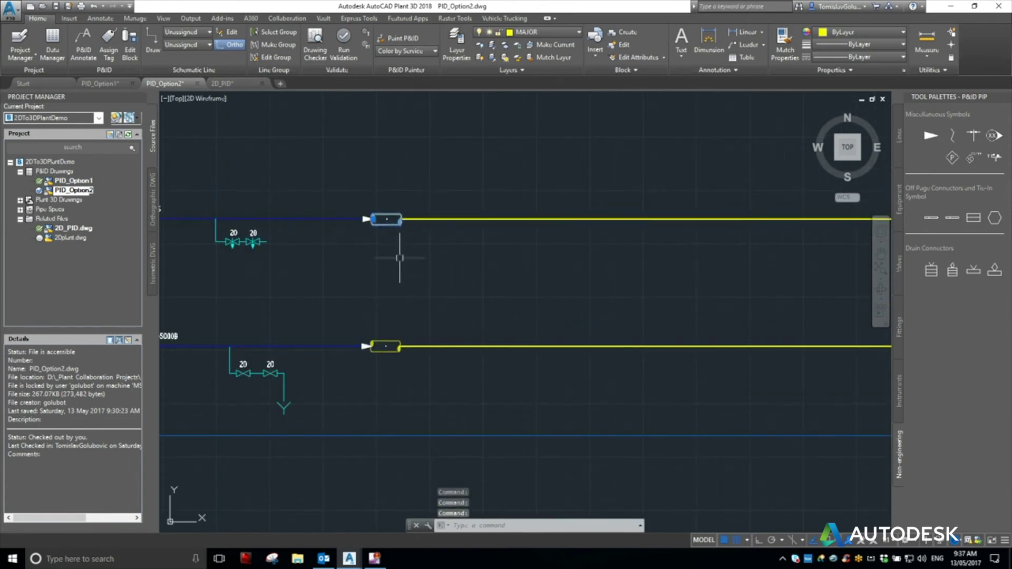
{"action": "key", "text": "Delete"}
{"action": "left_click", "coordinate": [386, 218]}
{"action": "left_click", "coordinate": [412, 242]}
{"action": "left_click", "coordinate": [404, 219]}
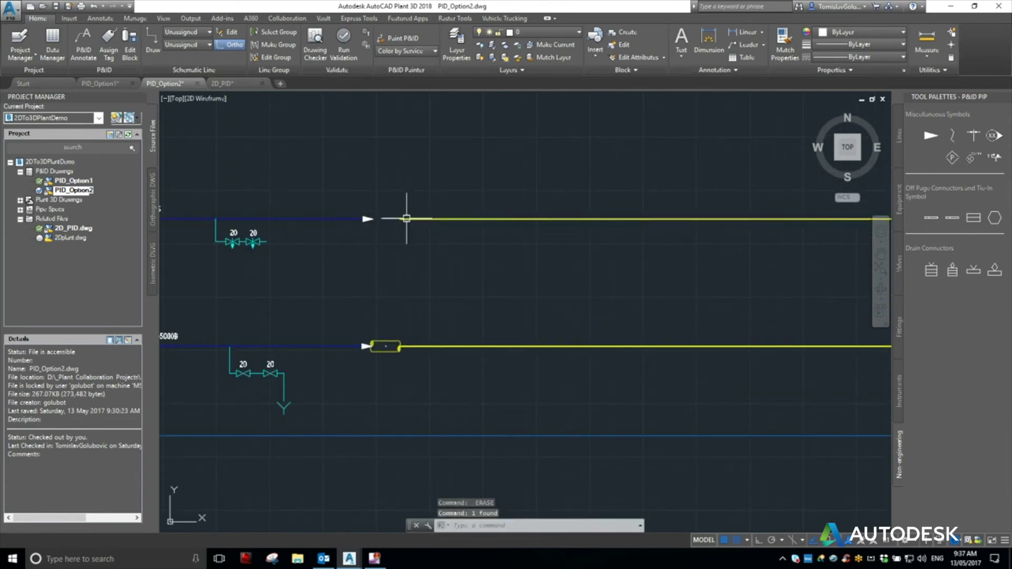
{"action": "key", "text": "Delete"}
Erase the leftover yellow pieces on the lower line.
{"action": "left_click", "coordinate": [420, 316]}
{"action": "left_click", "coordinate": [385, 355]}
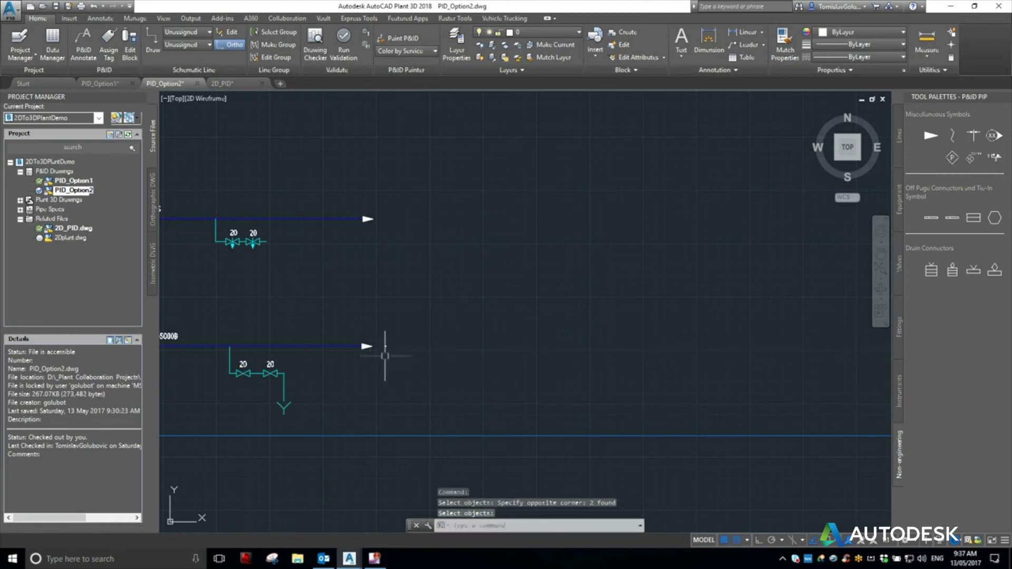
{"action": "key", "text": "Delete"}
{"action": "left_click", "coordinate": [402, 343]}
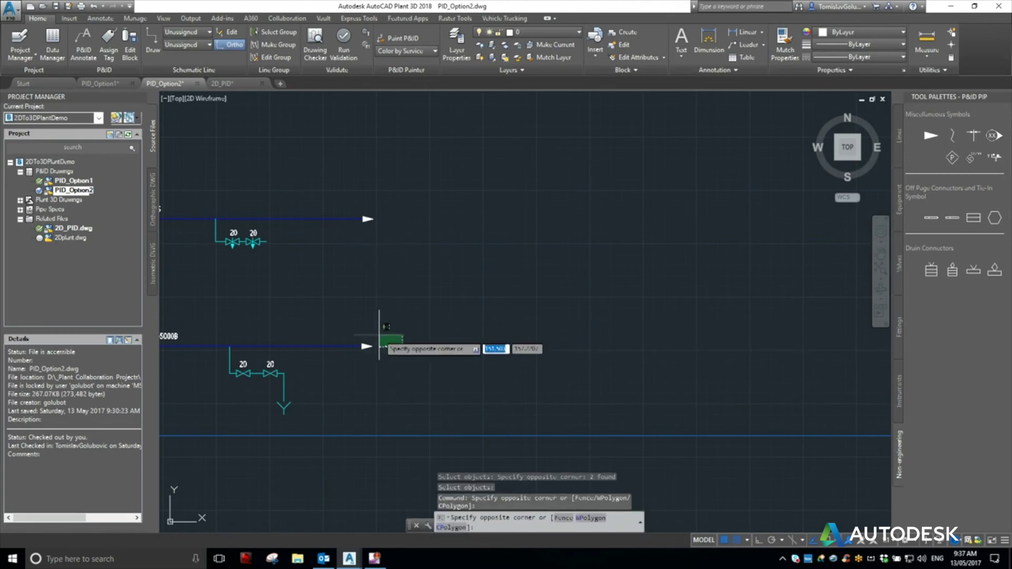
{"action": "left_click", "coordinate": [375, 330]}
Grip-stretch the upper blue process line's end point farther right.
{"action": "left_click", "coordinate": [317, 220]}
{"action": "left_click", "coordinate": [373, 219]}
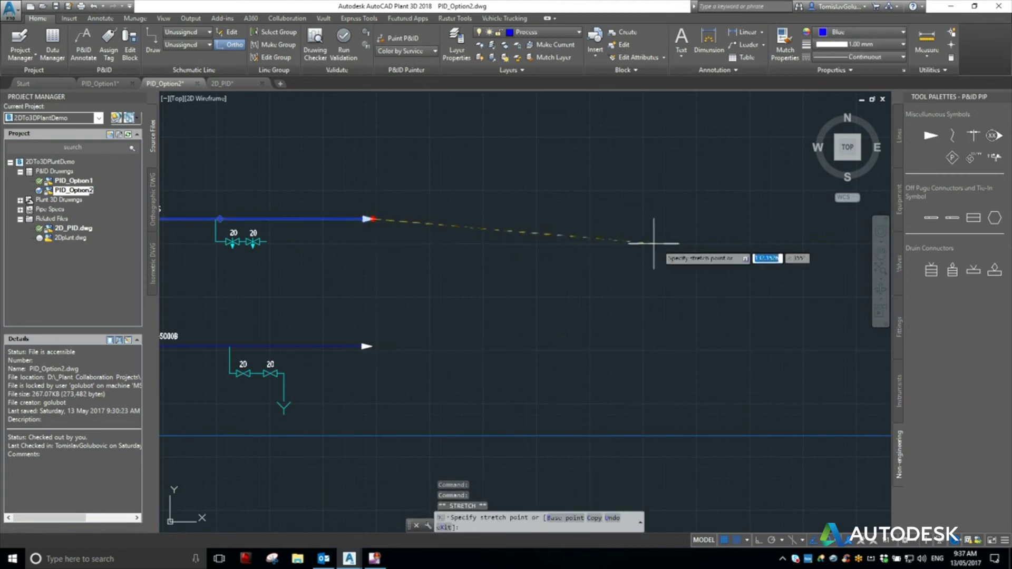
{"action": "left_click", "coordinate": [734, 232]}
{"action": "key", "text": "Escape"}
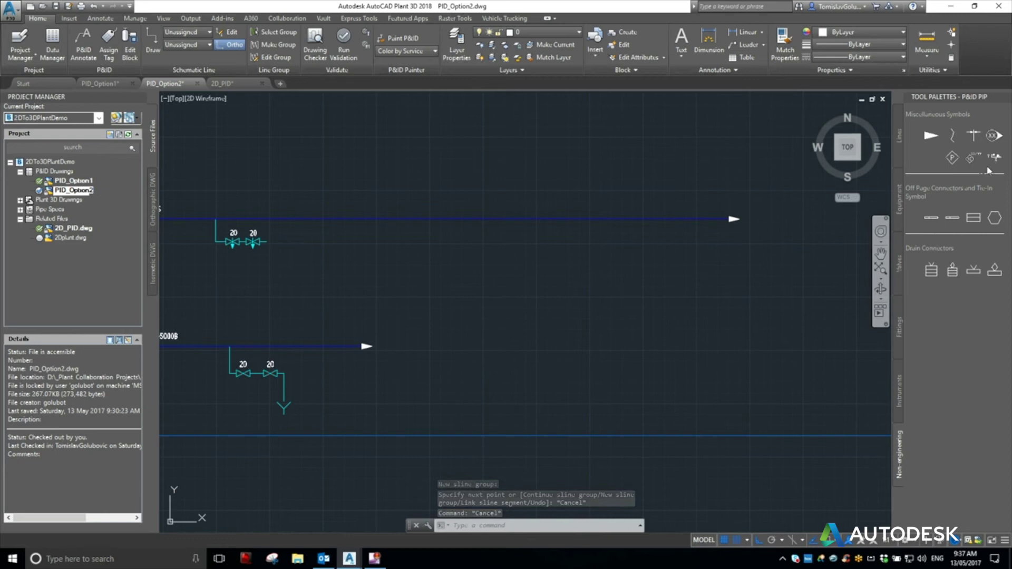
Browse the Equipment, Valves, Fittings, Instruments and Non-engineering symbol groups in the palette.
{"action": "left_click", "coordinate": [899, 203]}
{"action": "left_click", "coordinate": [901, 264]}
{"action": "left_click", "coordinate": [899, 328]}
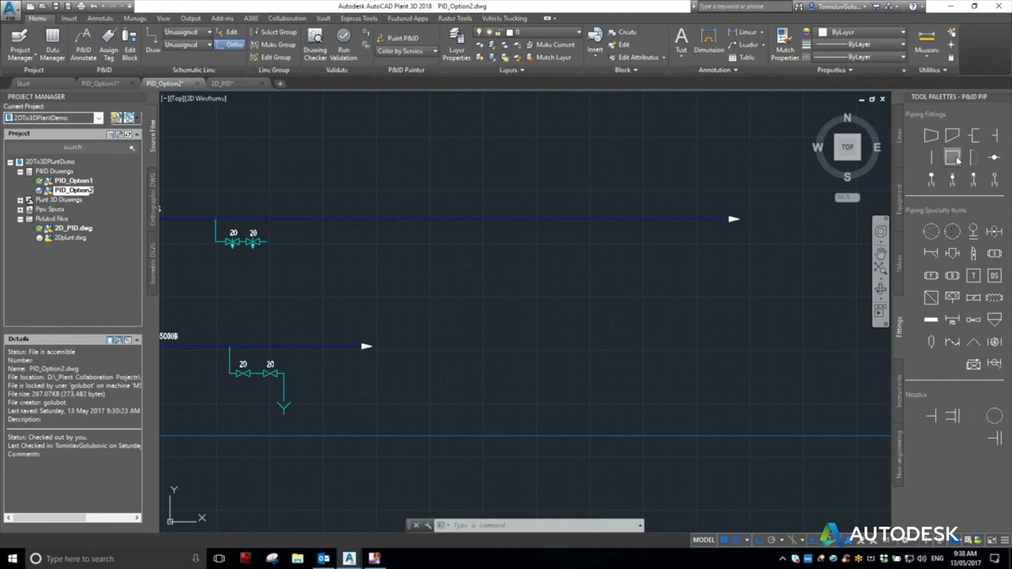
{"action": "left_click", "coordinate": [900, 399]}
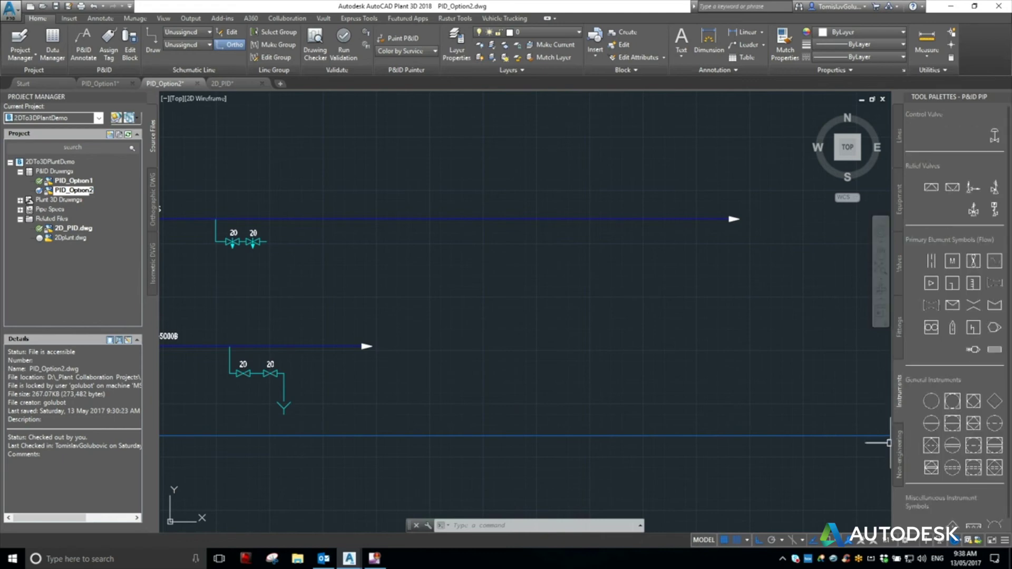
{"action": "left_click", "coordinate": [899, 455]}
Extend the lower 5000B line rightward from its end grip until level with the upper line.
{"action": "left_click", "coordinate": [390, 333]}
{"action": "left_click", "coordinate": [371, 355]}
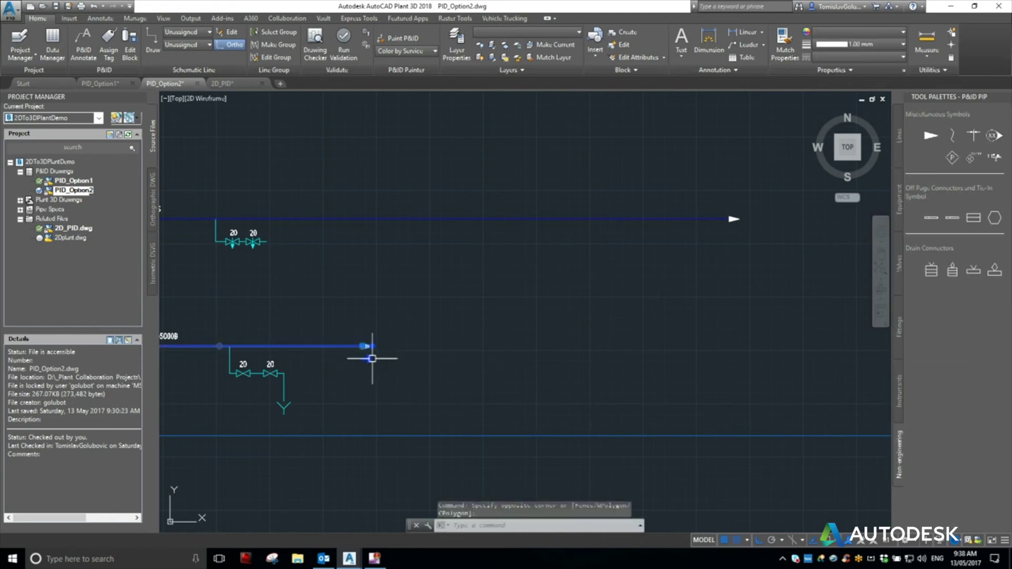
{"action": "left_click", "coordinate": [365, 347]}
{"action": "left_click", "coordinate": [751, 347]}
{"action": "key", "text": "Escape"}
{"action": "key", "text": "Escape"}
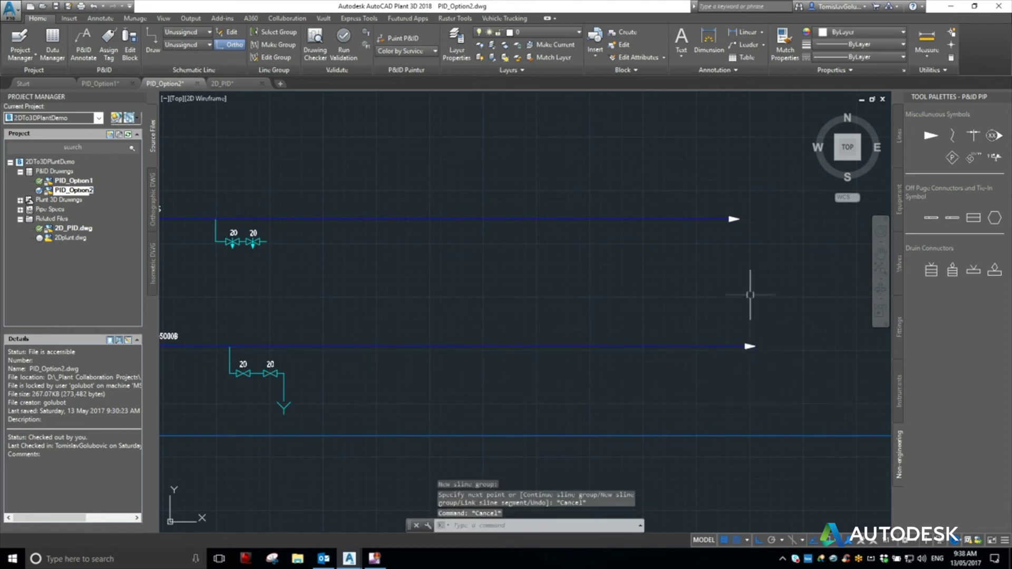
{"action": "middle_click_drag", "start_coordinate": [316, 289], "coordinate": [492, 176]}
Convert the short valve branch beneath 50-UR-166-P275 into a Secondary Line Segment.
{"action": "scroll", "coordinate": [493, 176], "scroll_direction": "up", "scroll_amount": 5}
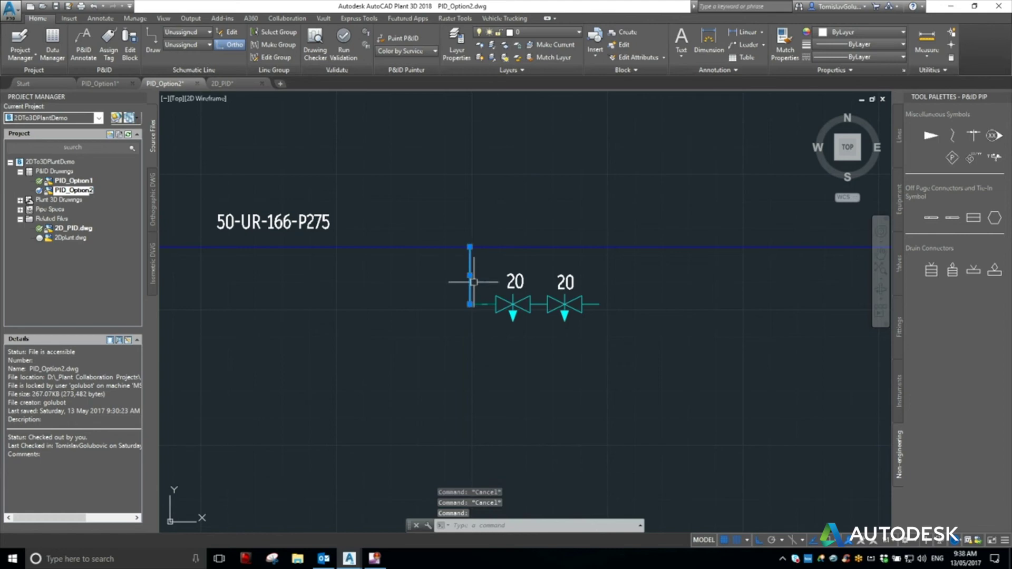
{"action": "left_click", "coordinate": [482, 304]}
{"action": "right_click", "coordinate": [434, 295]}
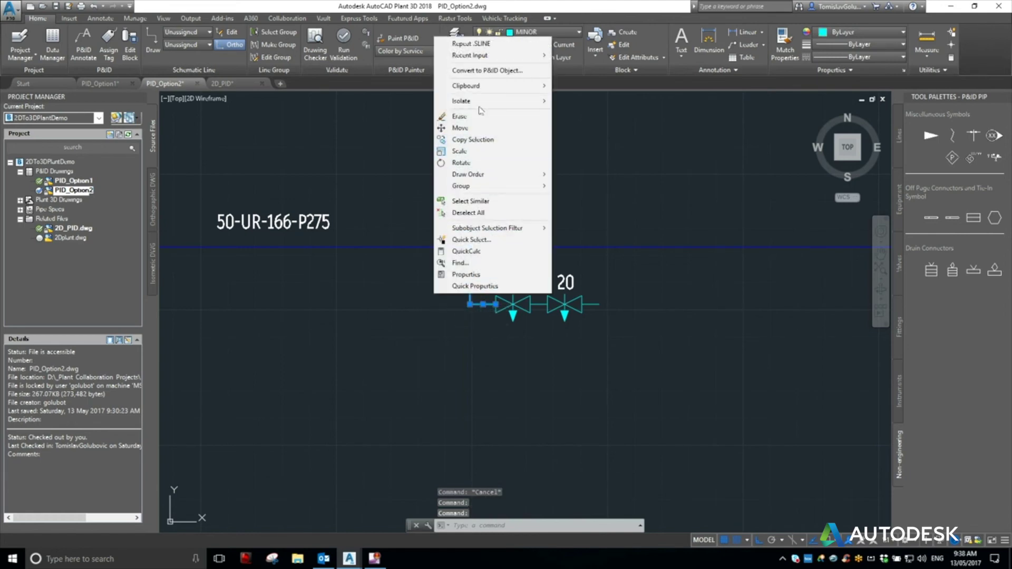
{"action": "left_click", "coordinate": [487, 70]}
{"action": "left_click", "coordinate": [89, 258]}
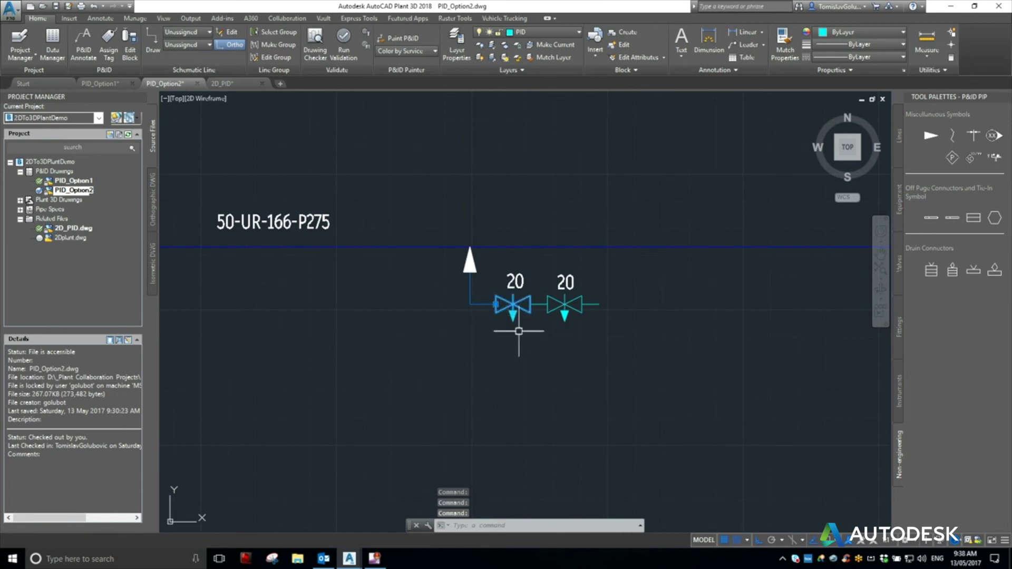
{"action": "scroll", "coordinate": [520, 325], "scroll_direction": "up", "scroll_amount": 4}
{"action": "key", "text": "Escape"}
{"action": "key", "text": "Escape"}
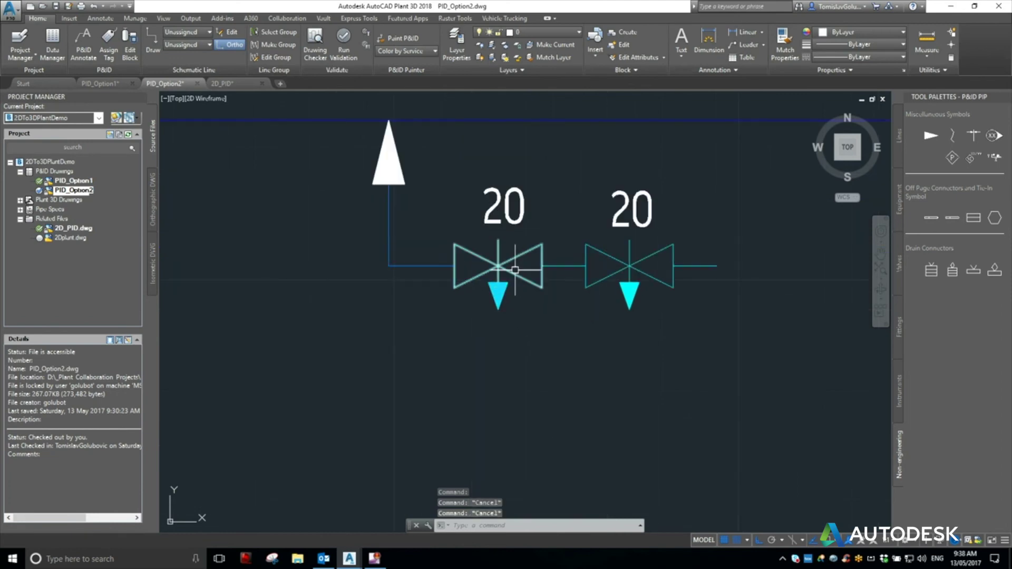
Convert the left 20 valve into an Inline Assets > Hand Valves > Needle Valve object.
{"action": "left_click", "coordinate": [510, 279]}
{"action": "right_click", "coordinate": [514, 275]}
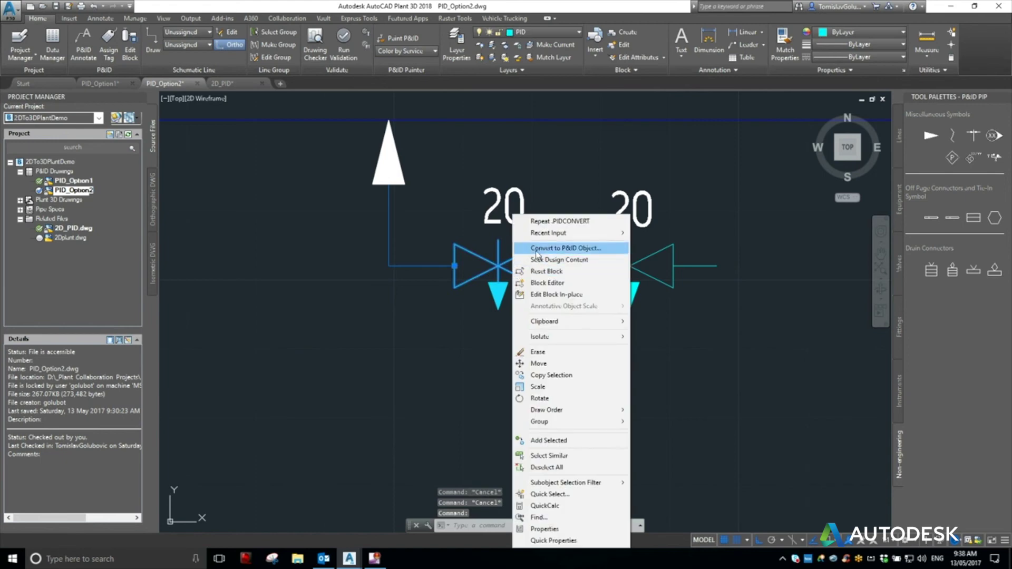
{"action": "left_click", "coordinate": [537, 249]}
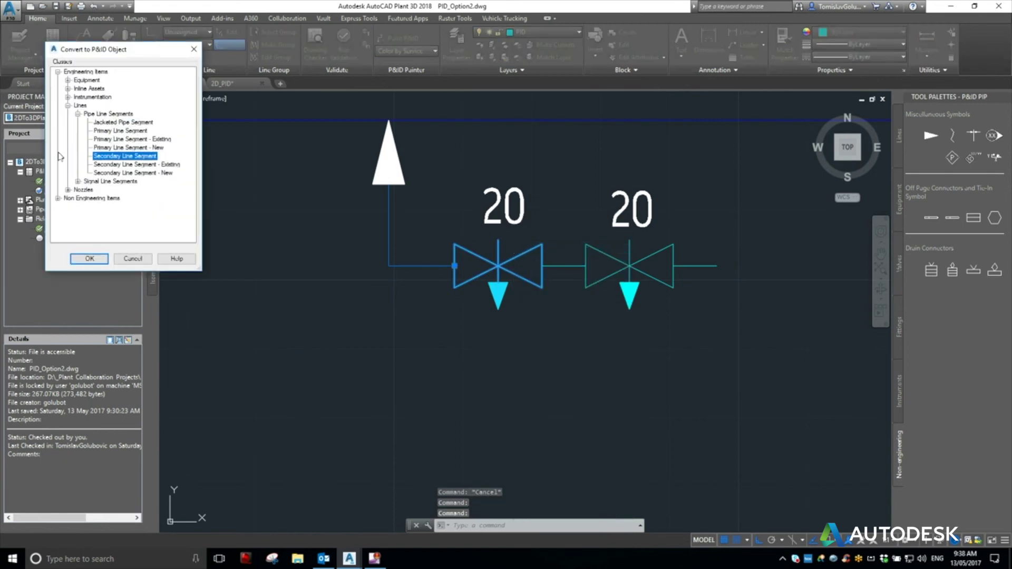
{"action": "left_click", "coordinate": [67, 105]}
{"action": "left_click", "coordinate": [68, 89]}
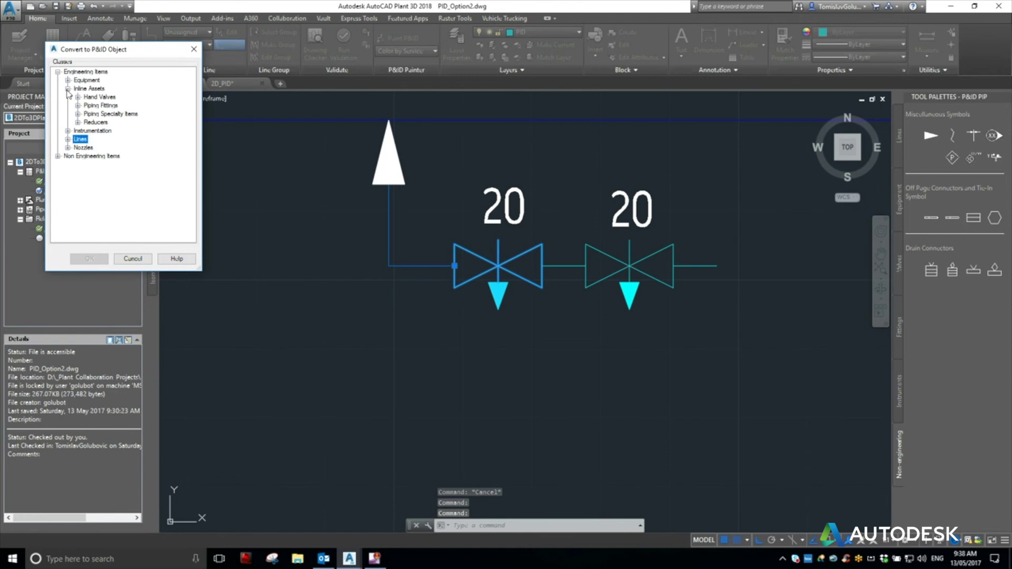
{"action": "left_click", "coordinate": [78, 98]}
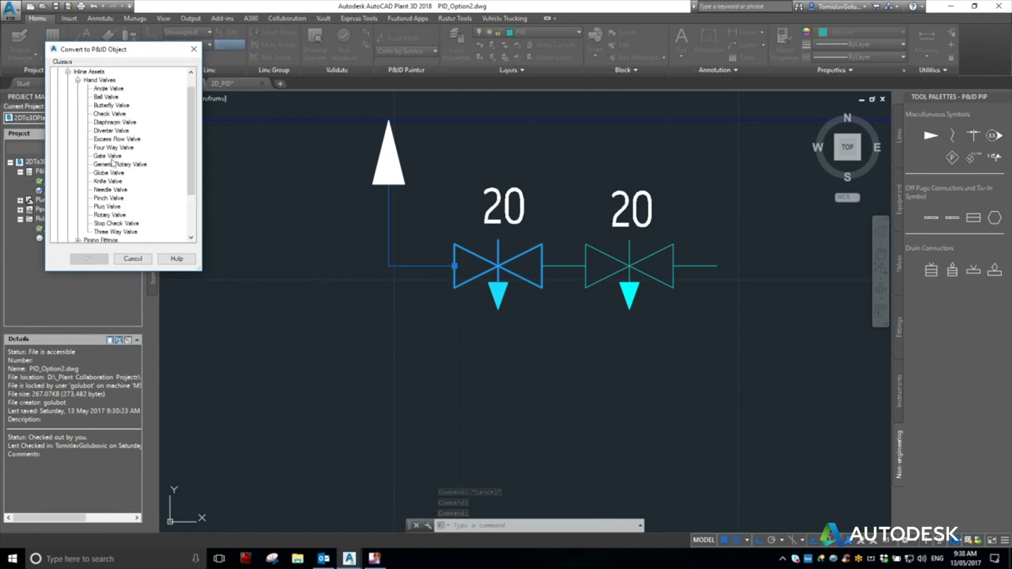
{"action": "left_click", "coordinate": [111, 189]}
{"action": "left_click", "coordinate": [89, 258]}
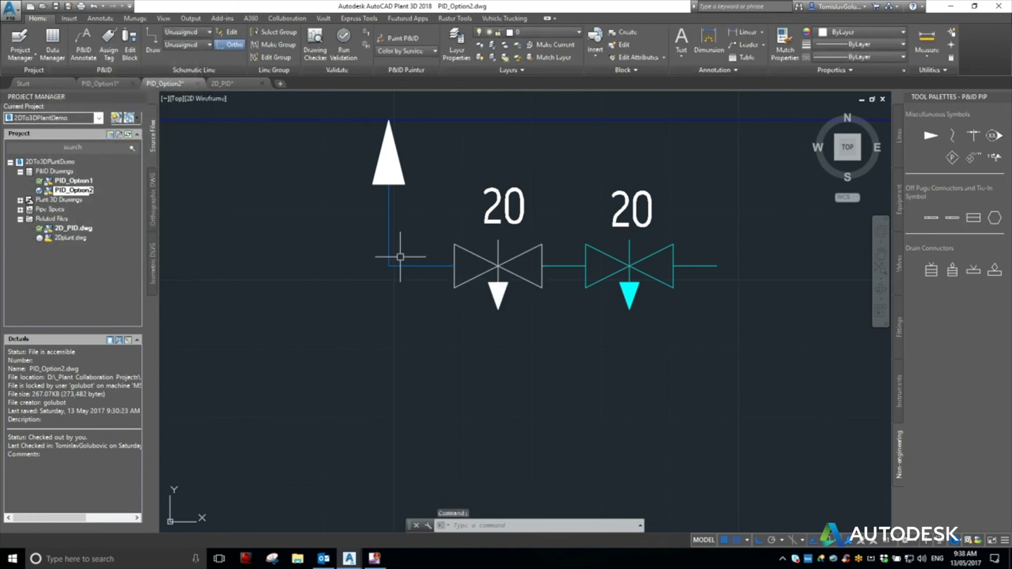
{"action": "key", "text": "Escape"}
{"action": "key", "text": "Escape"}
Select the needle valve and review its alternative symbol substitutions without changing it.
{"action": "left_click", "coordinate": [468, 283]}
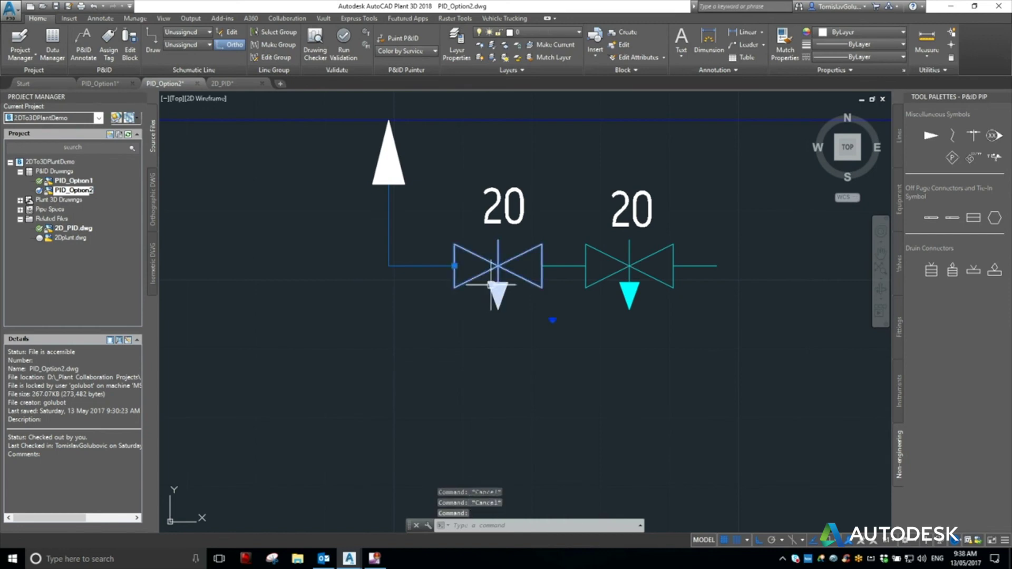
{"action": "left_click", "coordinate": [464, 336]}
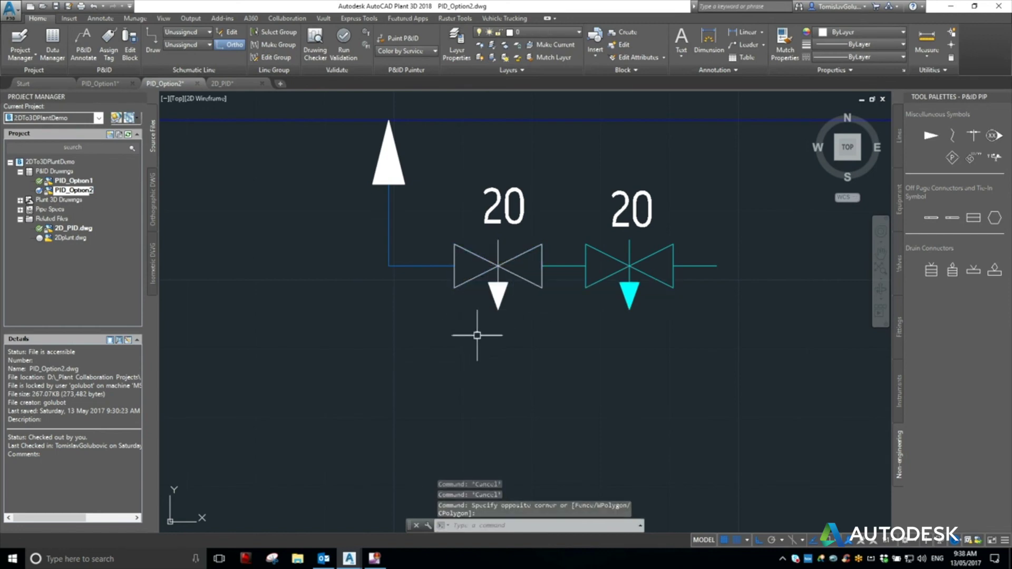
{"action": "left_click", "coordinate": [530, 219]}
{"action": "left_click", "coordinate": [538, 212]}
{"action": "left_click", "coordinate": [553, 315]}
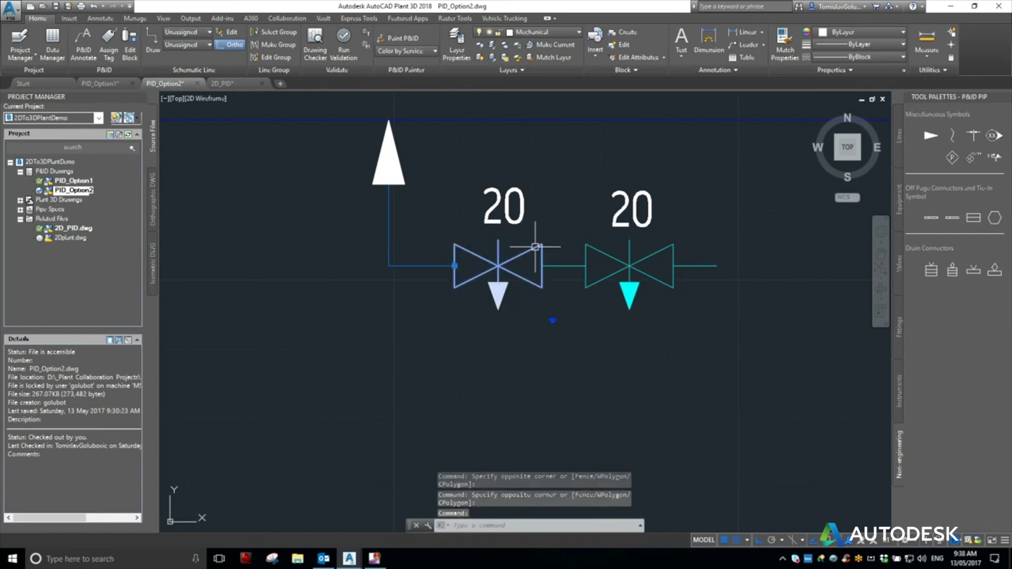
{"action": "left_click", "coordinate": [553, 320]}
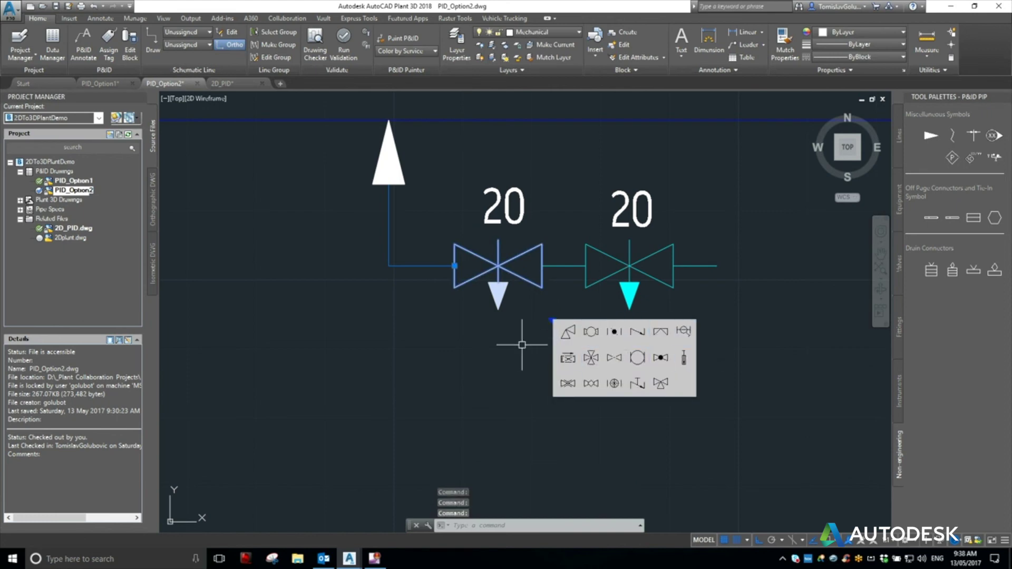
{"action": "key", "text": "Escape"}
{"action": "key", "text": "Escape"}
{"action": "key", "text": "Escape"}
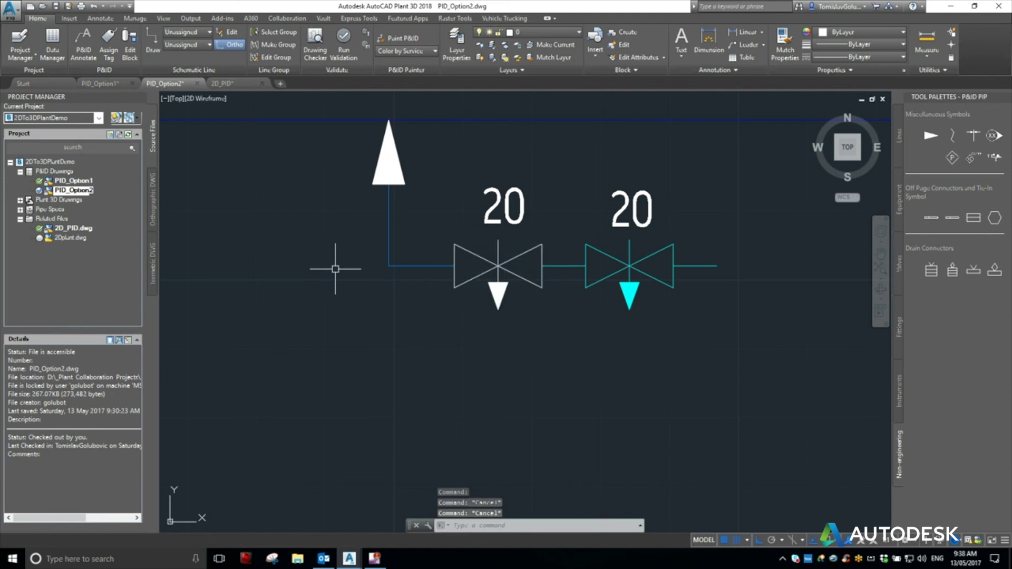
Reverse the vertical branch's flow so its arrow points down toward the valves.
{"action": "middle_click_drag", "start_coordinate": [422, 194], "coordinate": [404, 258]}
{"action": "left_click", "coordinate": [372, 256]}
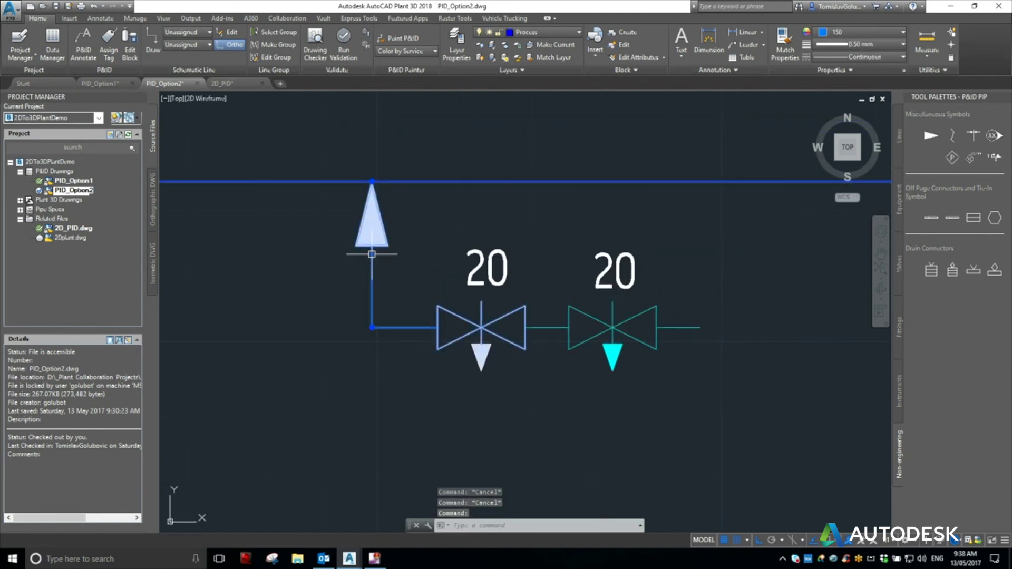
{"action": "right_click", "coordinate": [375, 280]}
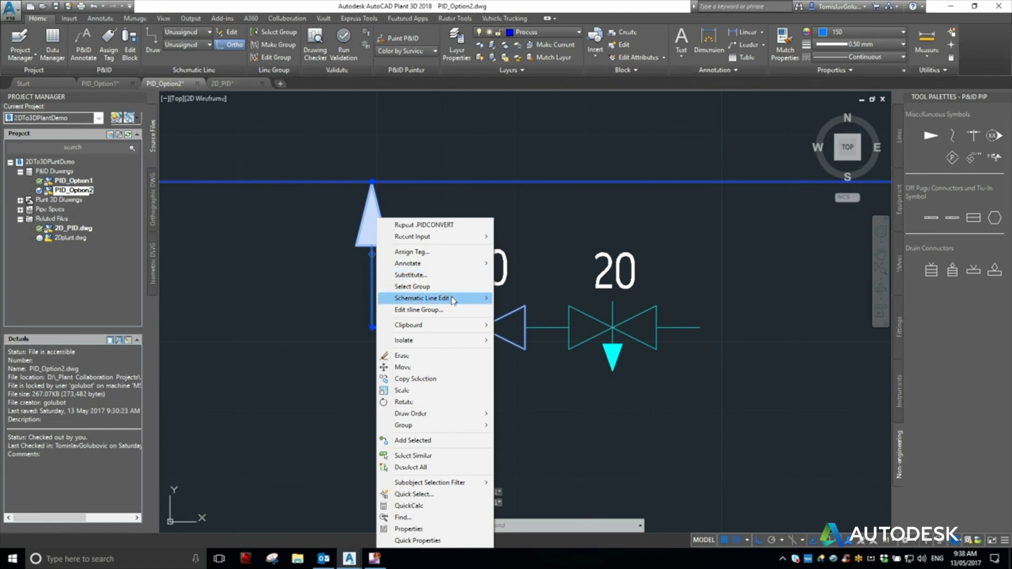
{"action": "mouse_move", "coordinate": [454, 299]}
{"action": "left_click", "coordinate": [563, 361]}
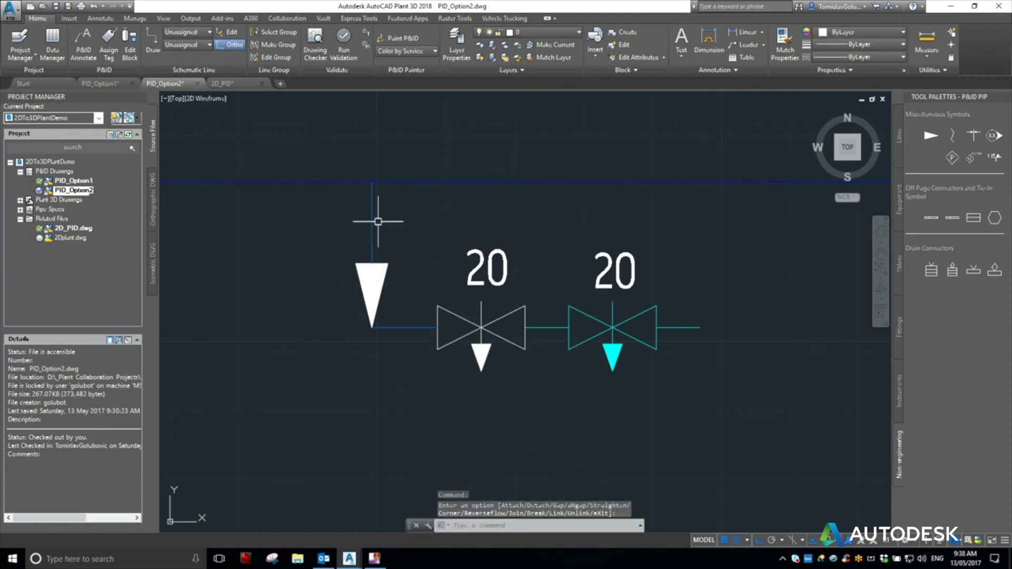
{"action": "scroll", "coordinate": [569, 237], "scroll_direction": "down", "scroll_amount": 5}
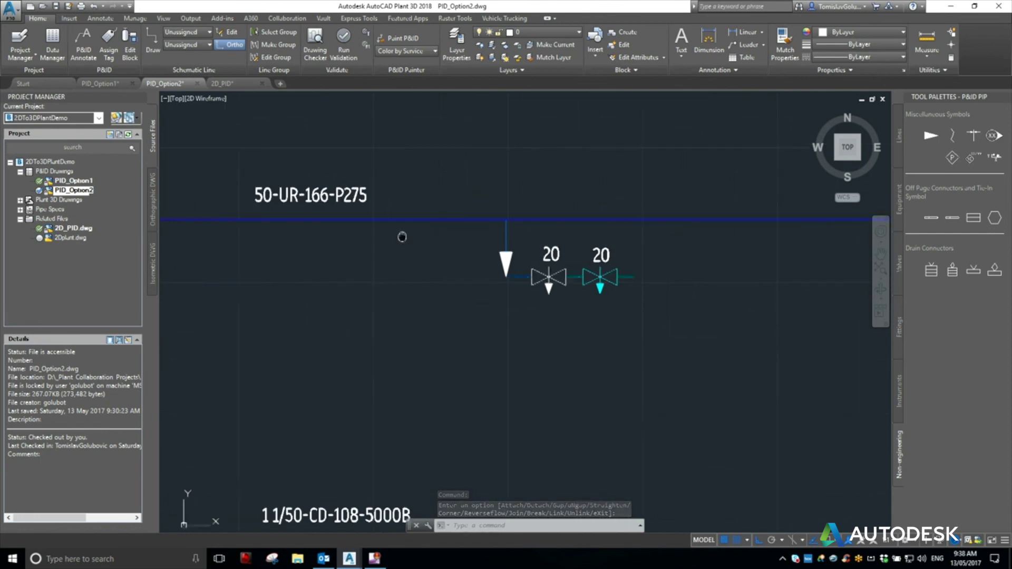
{"action": "left_click", "coordinate": [53, 46]}
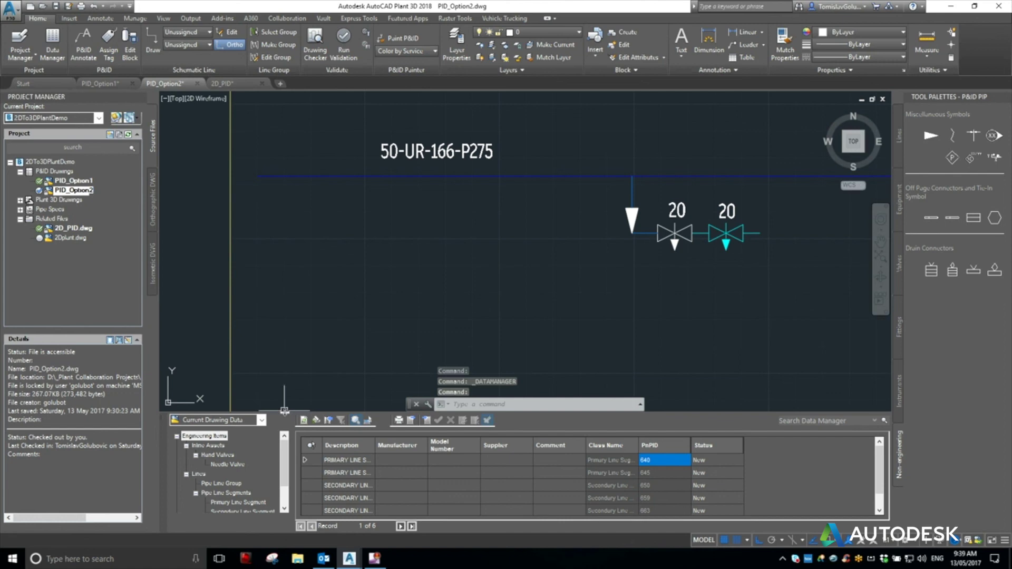
{"action": "left_click_drag", "start_coordinate": [284, 411], "coordinate": [301, 314]}
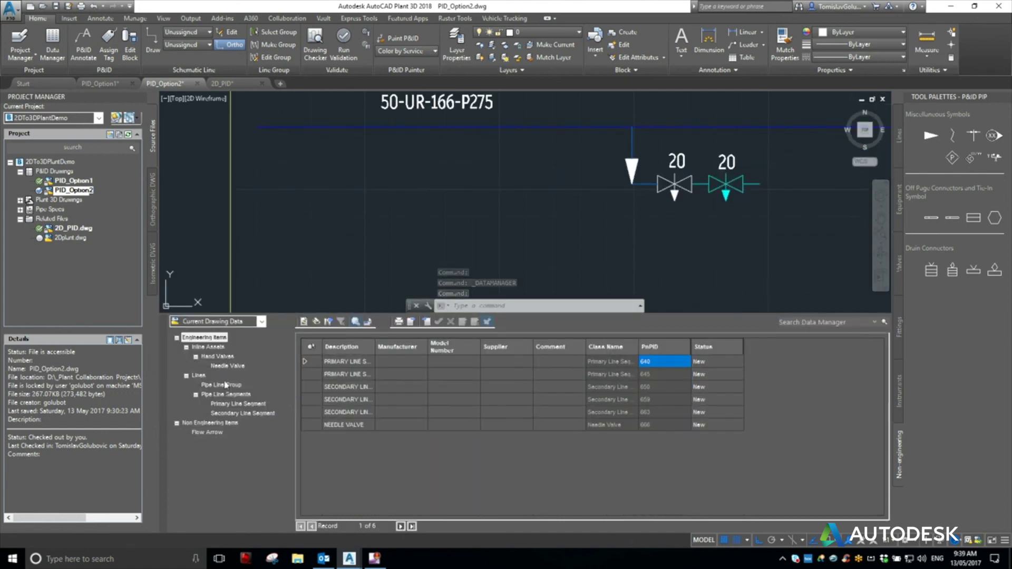
{"action": "left_click", "coordinate": [235, 404]}
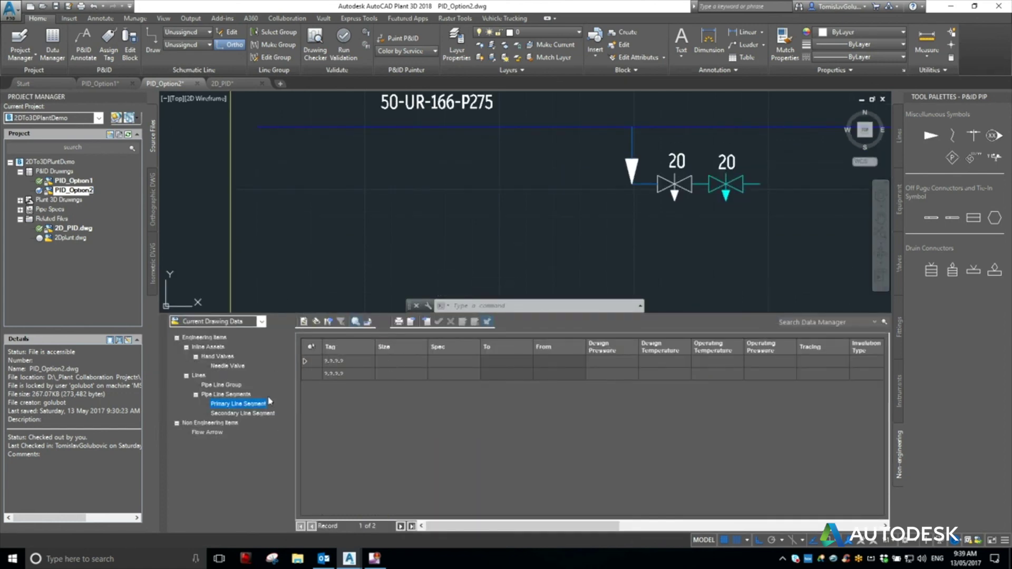
{"action": "left_click", "coordinate": [247, 414]}
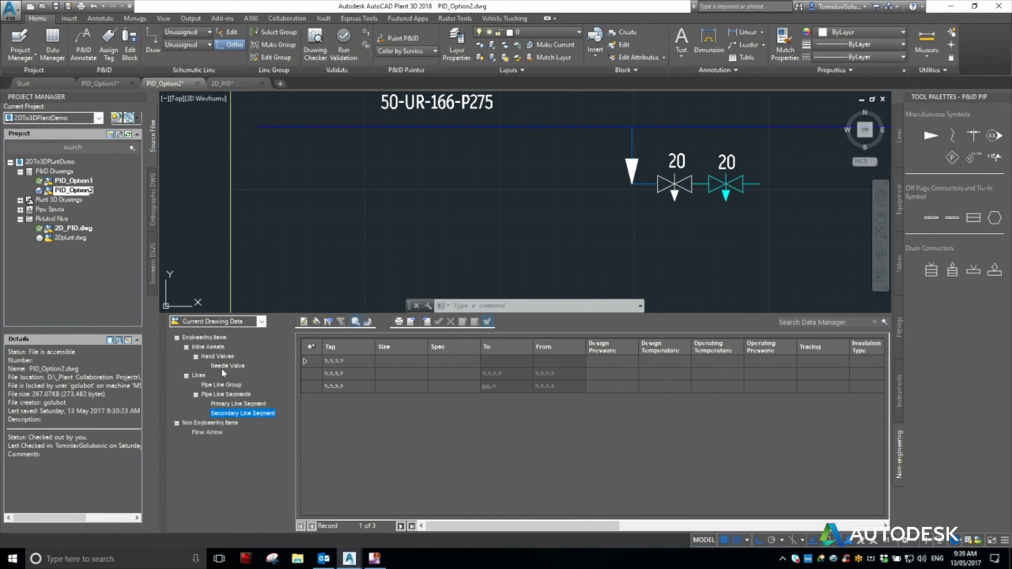
{"action": "left_click", "coordinate": [221, 367]}
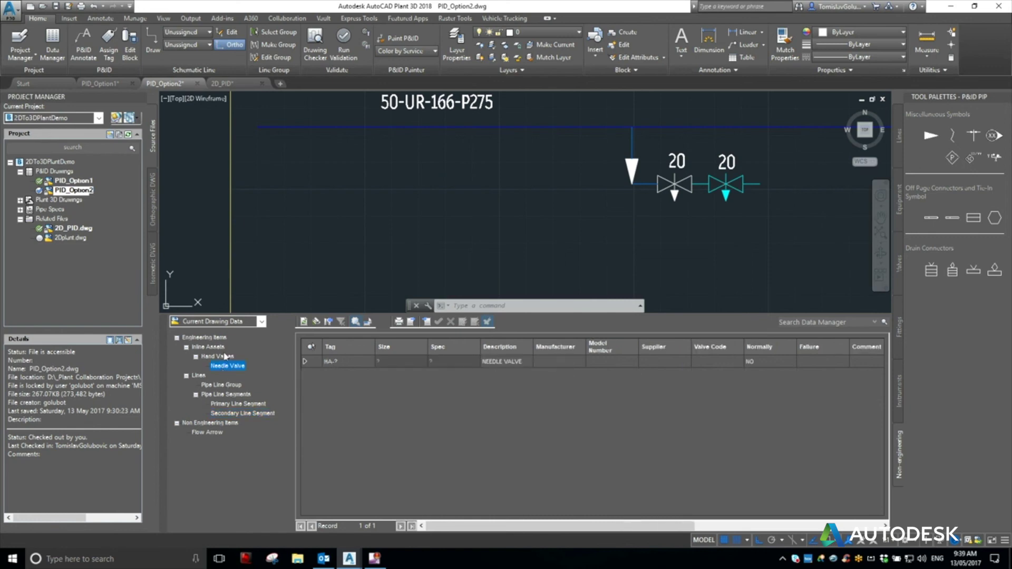
{"action": "left_click", "coordinate": [211, 347]}
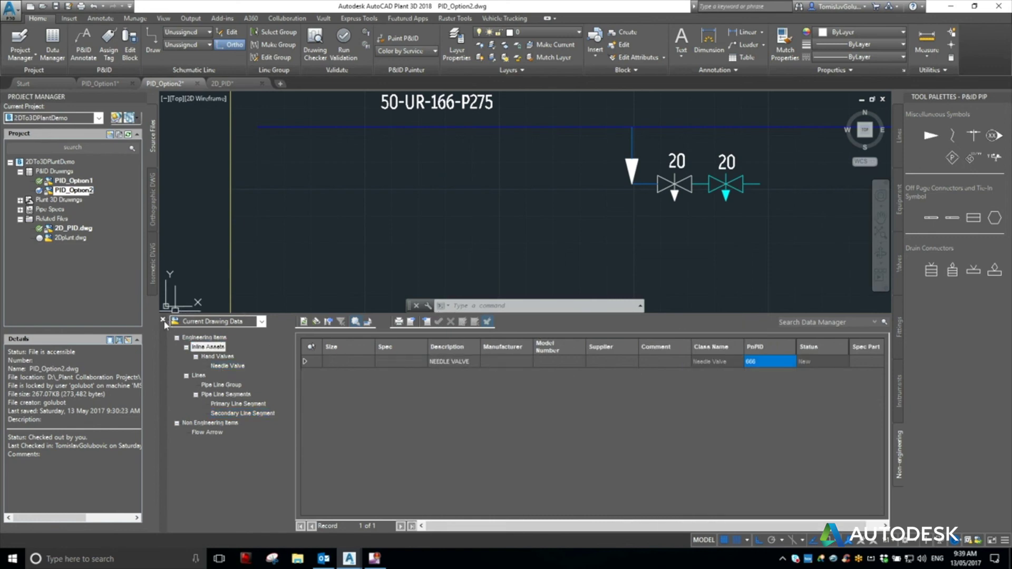
{"action": "left_click", "coordinate": [163, 320]}
{"action": "scroll", "coordinate": [370, 287], "scroll_direction": "down", "scroll_amount": 10}
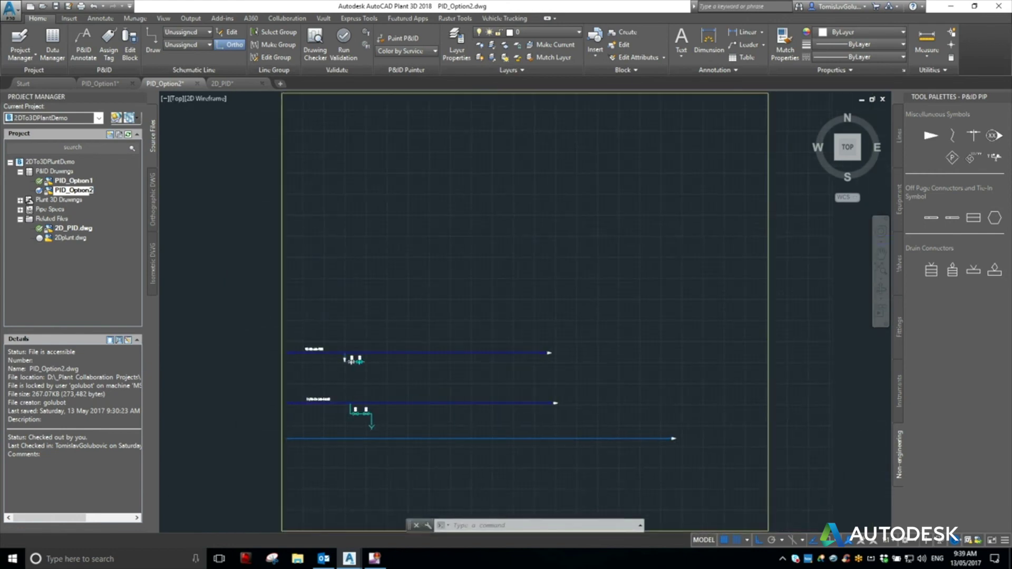
{"action": "middle_click", "coordinate": [379, 281]}
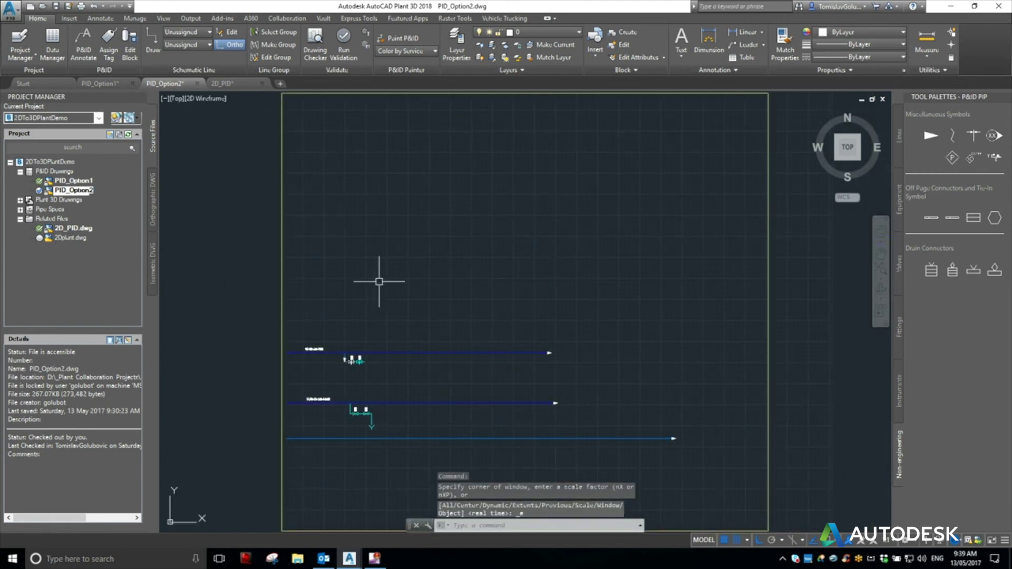